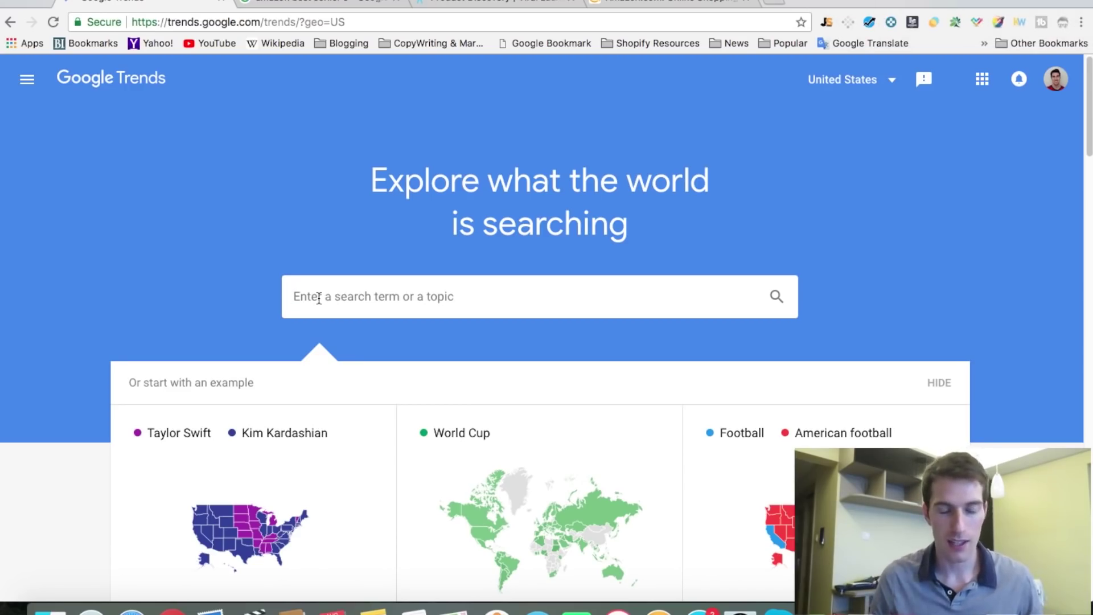
Explore the search term "wood" in Google Trends and review its interest over time and related queries
{"action": "type", "text": "wood"}
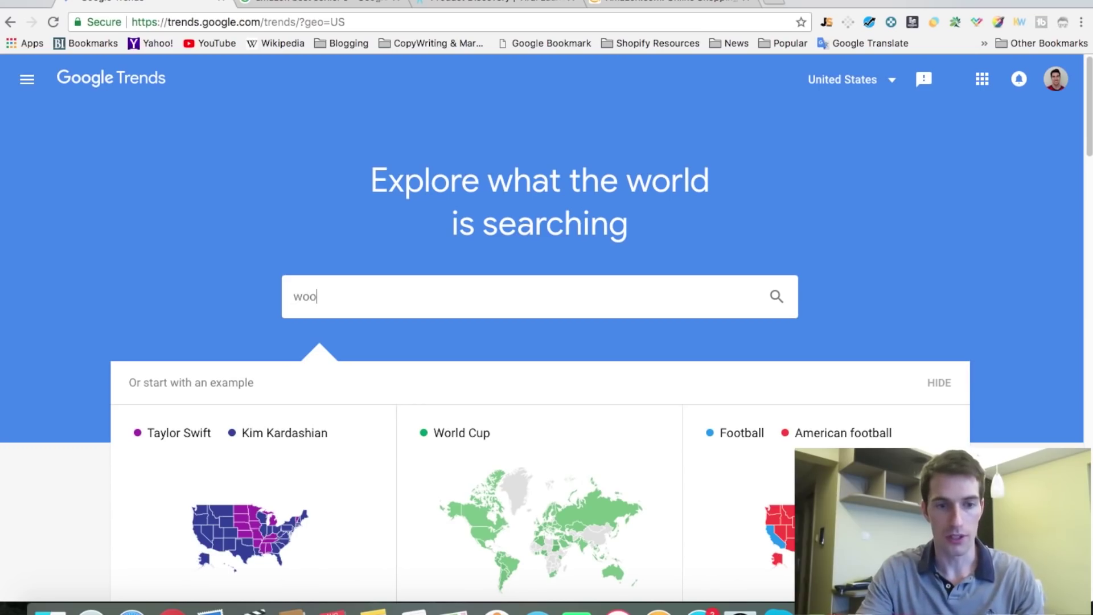
{"action": "key", "text": "Return"}
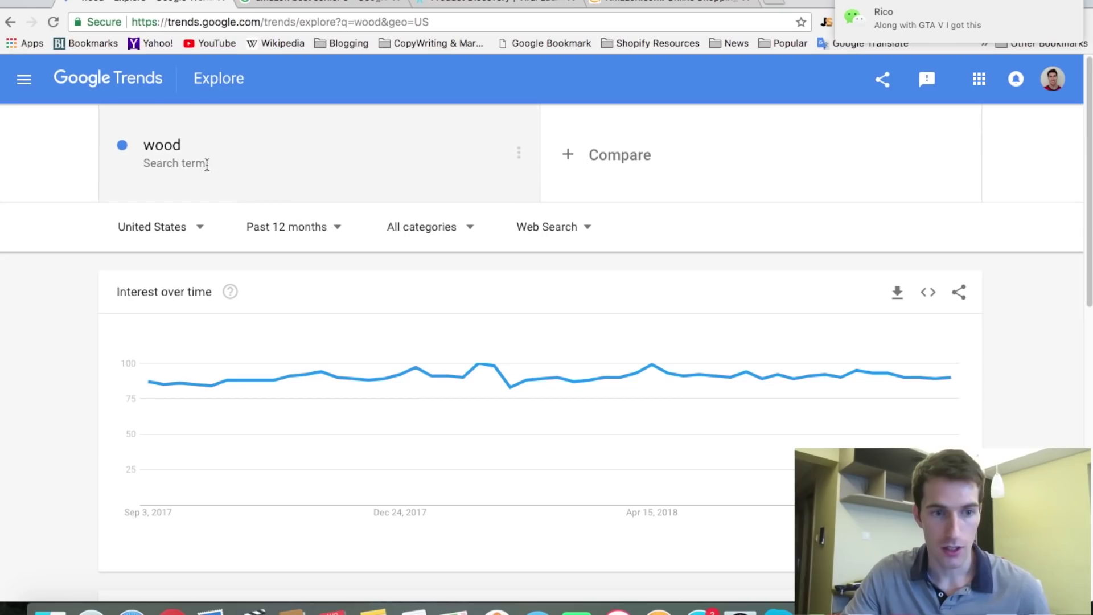
{"action": "mouse_move", "coordinate": [188, 381]}
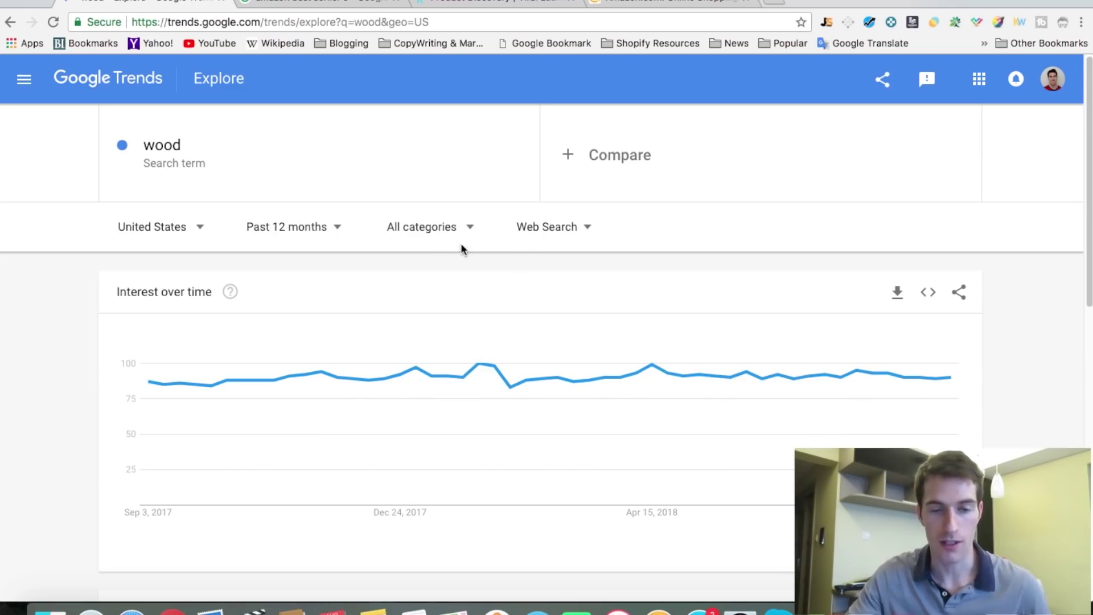
{"action": "scroll", "coordinate": [688, 306], "scroll_direction": "down", "scroll_amount": 5}
{"action": "scroll", "coordinate": [689, 301], "scroll_direction": "down", "scroll_amount": 5}
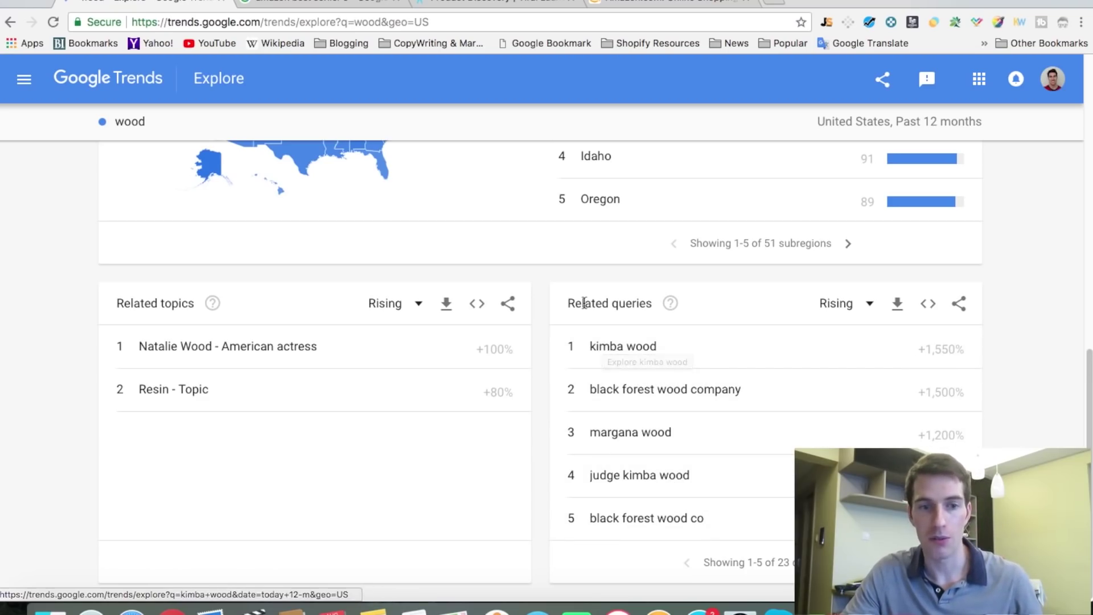
{"action": "scroll", "coordinate": [528, 290], "scroll_direction": "up", "scroll_amount": 10}
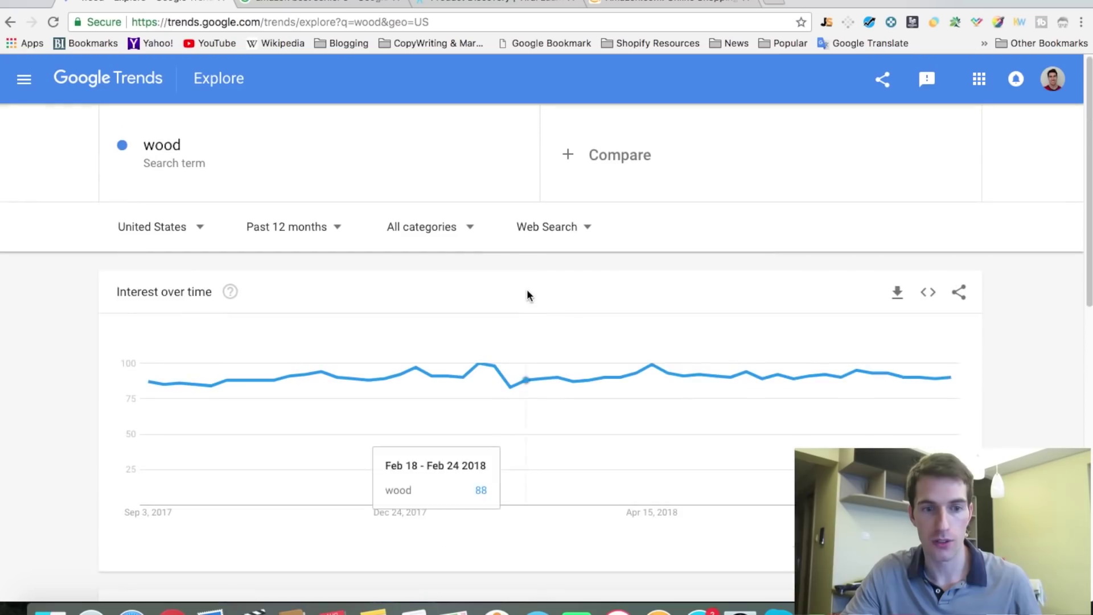
Set the time range to Past 7 days and review the rising related queries for "wood"
{"action": "left_click", "coordinate": [337, 228]}
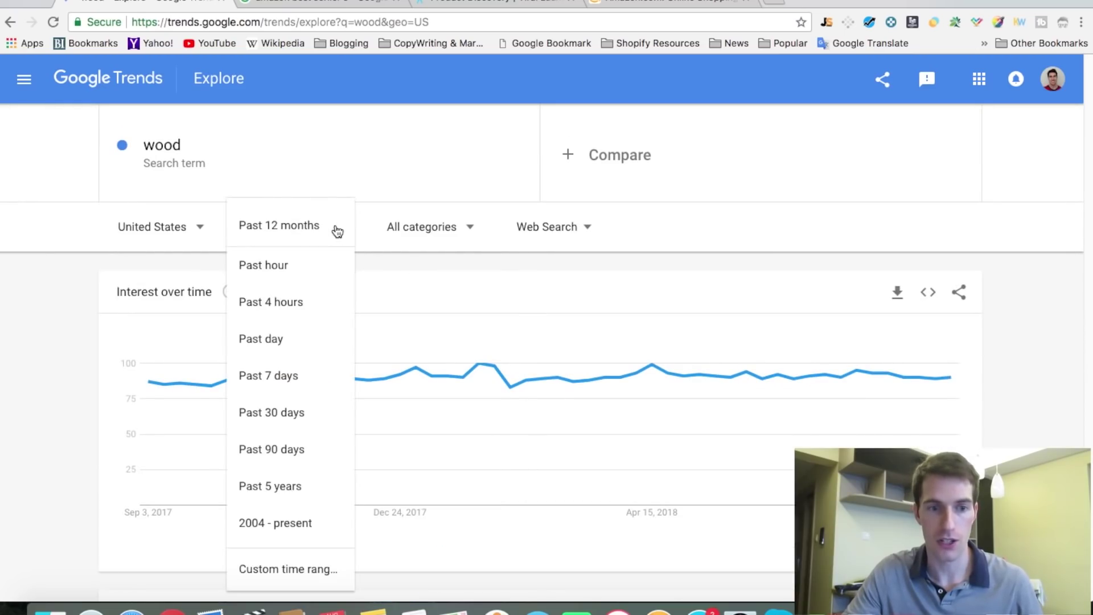
{"action": "left_click", "coordinate": [284, 377]}
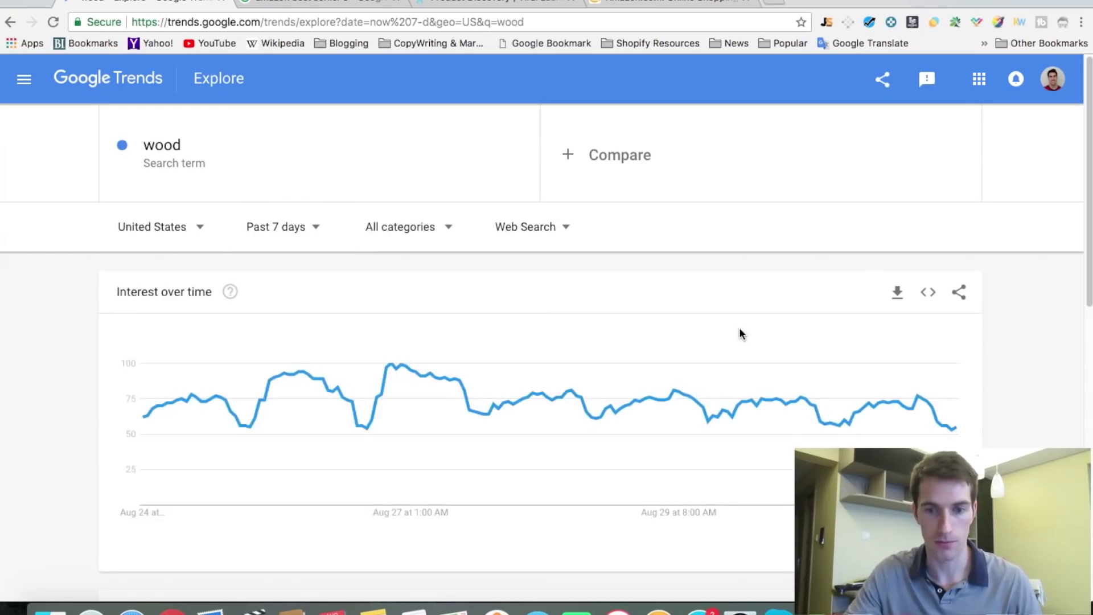
{"action": "scroll", "coordinate": [739, 330], "scroll_direction": "down", "scroll_amount": 9}
{"action": "scroll", "coordinate": [741, 336], "scroll_direction": "down", "scroll_amount": 1}
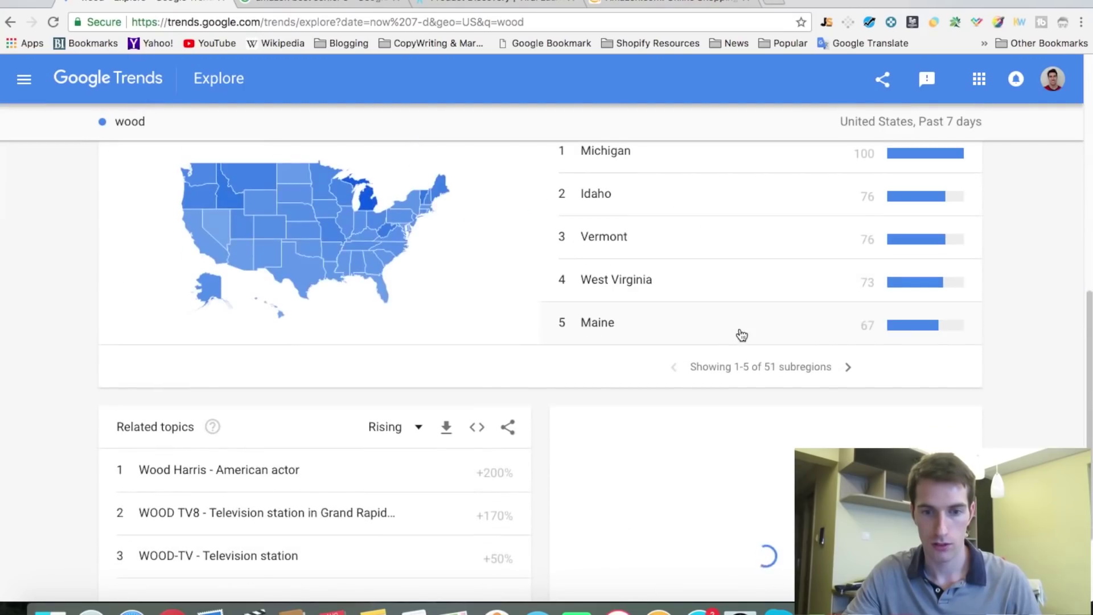
{"action": "scroll", "coordinate": [740, 333], "scroll_direction": "down", "scroll_amount": 5}
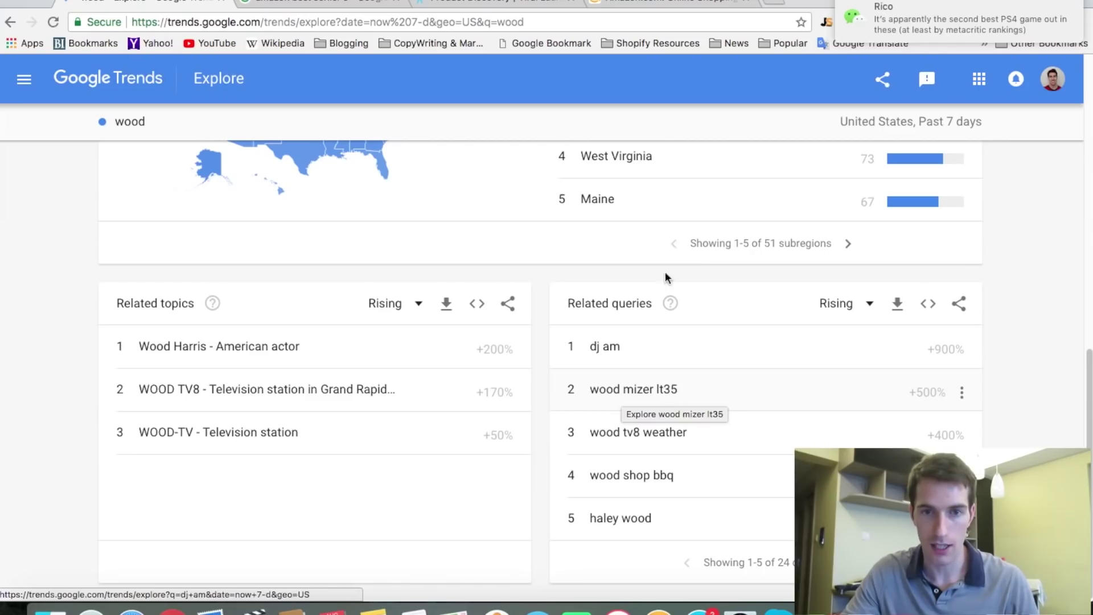
Copy the related query "wood mizer lt35" and paste it into Amazon's product search
{"action": "right_click", "coordinate": [653, 388]}
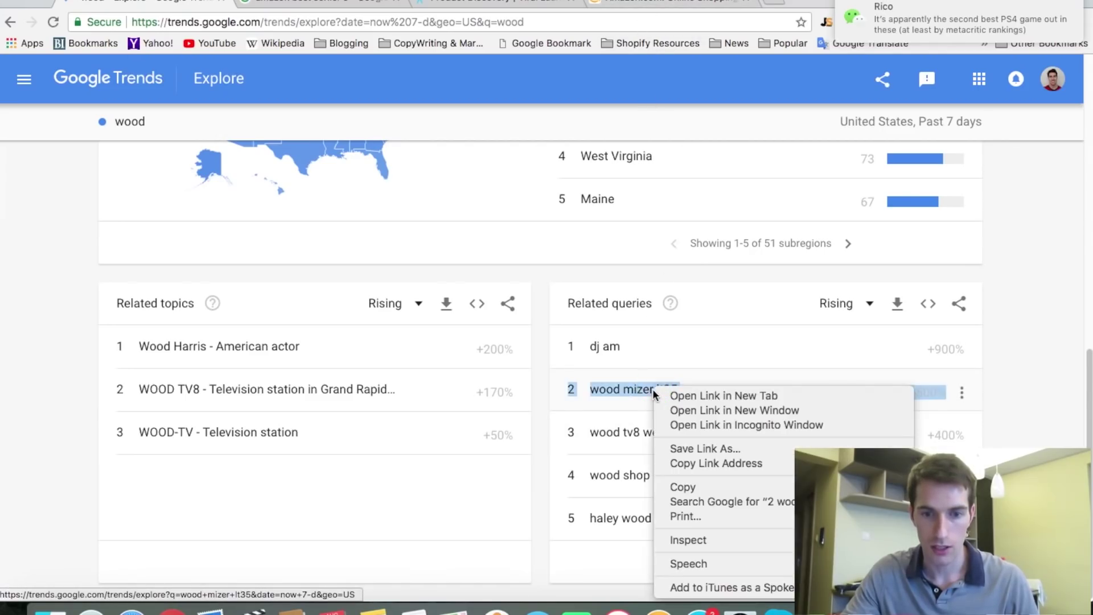
{"action": "left_click", "coordinate": [688, 484]}
{"action": "left_click", "coordinate": [671, 2]}
{"action": "left_click", "coordinate": [247, 146]}
{"action": "key", "text": "super+v"}
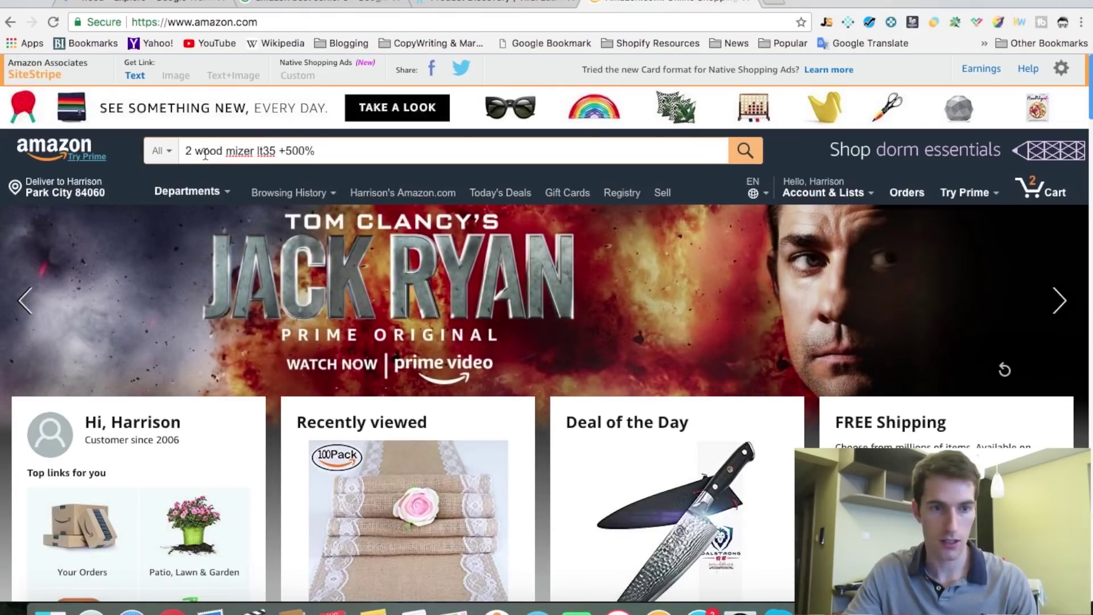
Trim the pasted text to "wood mizer lt35", run the Amazon search and look through the listed products
{"action": "left_click", "coordinate": [195, 151]}
{"action": "key", "text": "BackSpace"}
{"action": "key", "text": "BackSpace"}
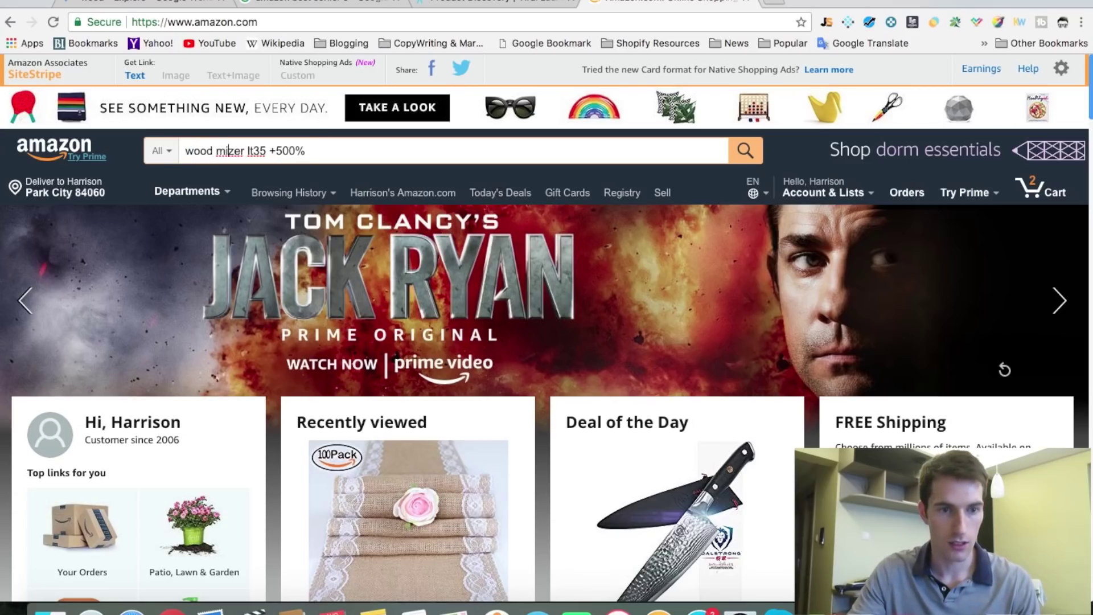
{"action": "left_click_drag", "start_coordinate": [266, 151], "coordinate": [307, 151]}
{"action": "key", "text": "BackSpace"}
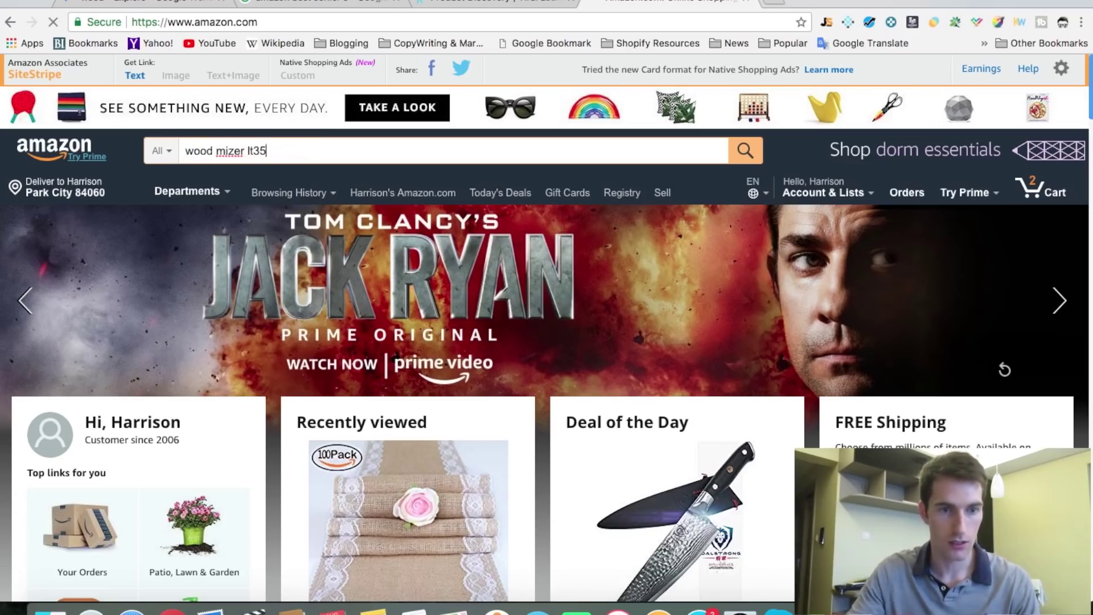
{"action": "key", "text": "Return"}
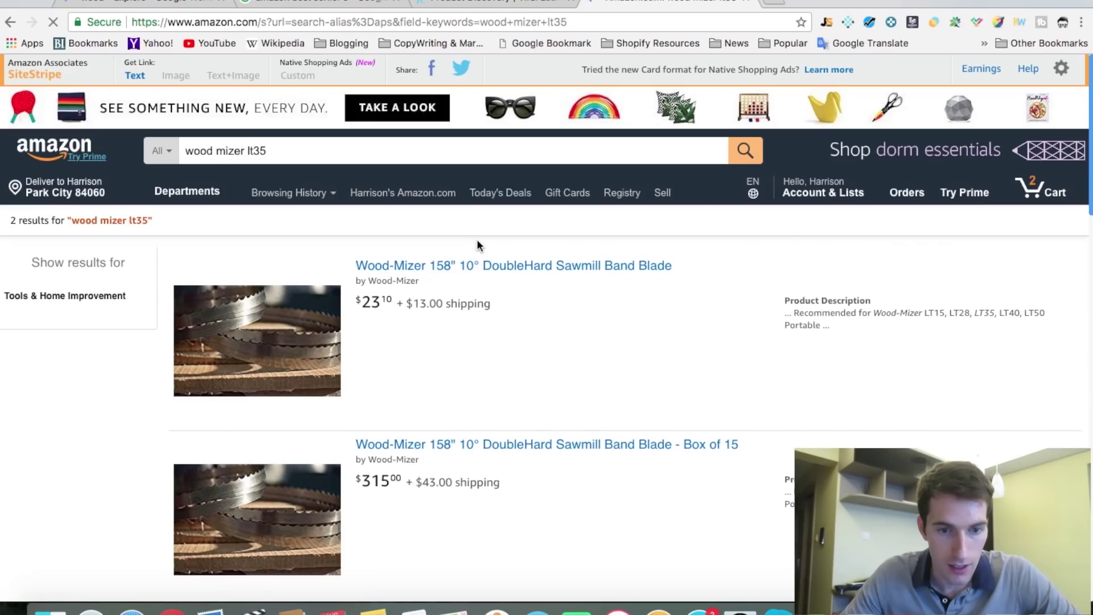
{"action": "scroll", "coordinate": [477, 245], "scroll_direction": "down", "scroll_amount": 3}
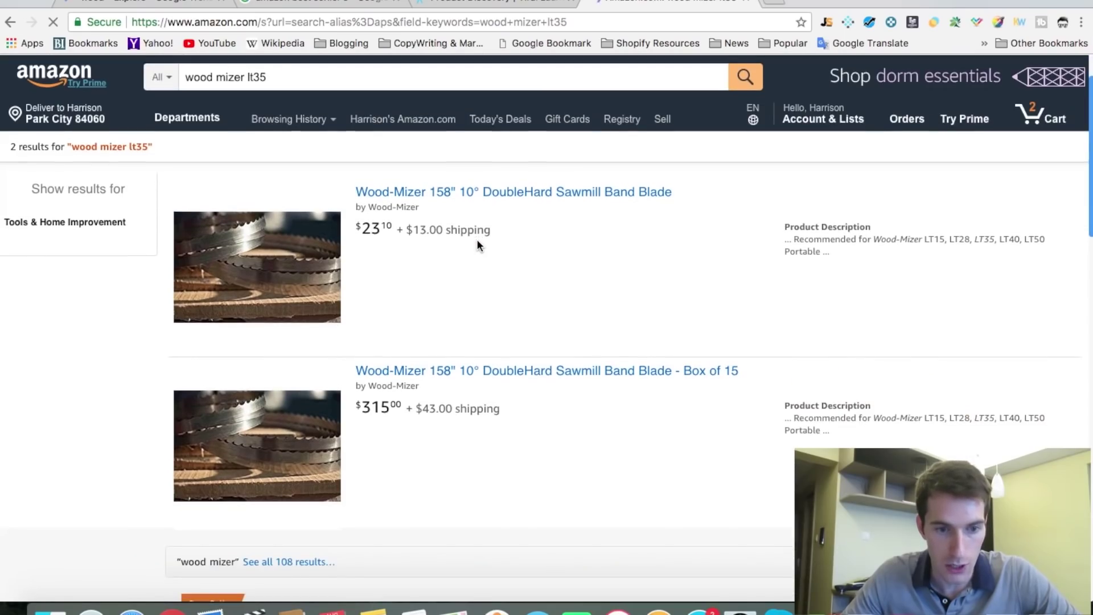
{"action": "scroll", "coordinate": [477, 245], "scroll_direction": "down", "scroll_amount": 3}
{"action": "scroll", "coordinate": [481, 247], "scroll_direction": "up", "scroll_amount": 5}
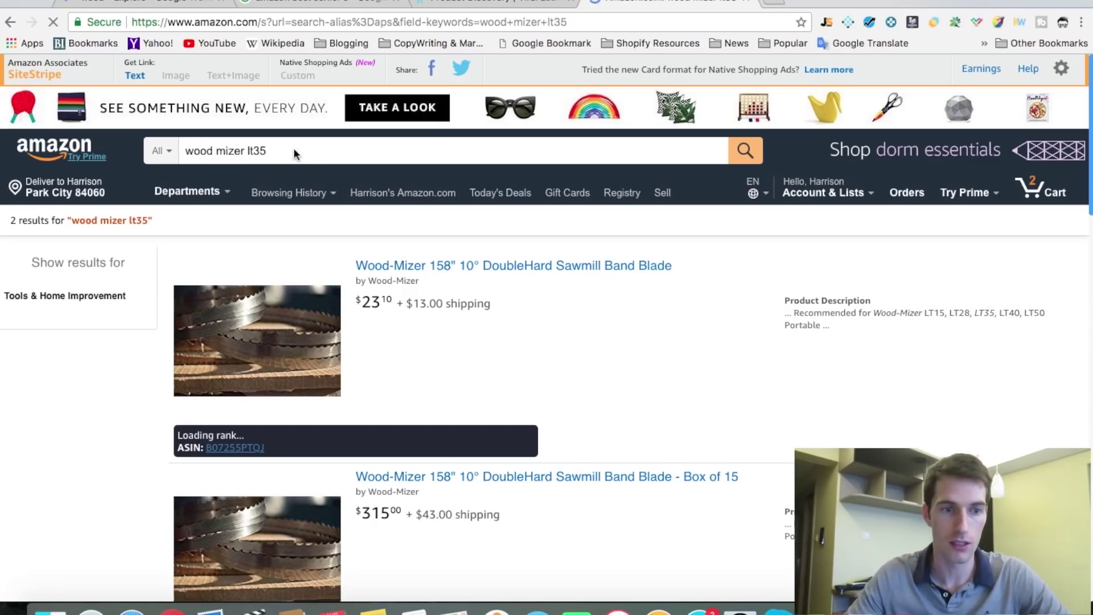
Search Amazon for the suggested term "sawmill bandsaw blades" and open the Viral Launch analysis of the results
{"action": "left_click", "coordinate": [273, 152]}
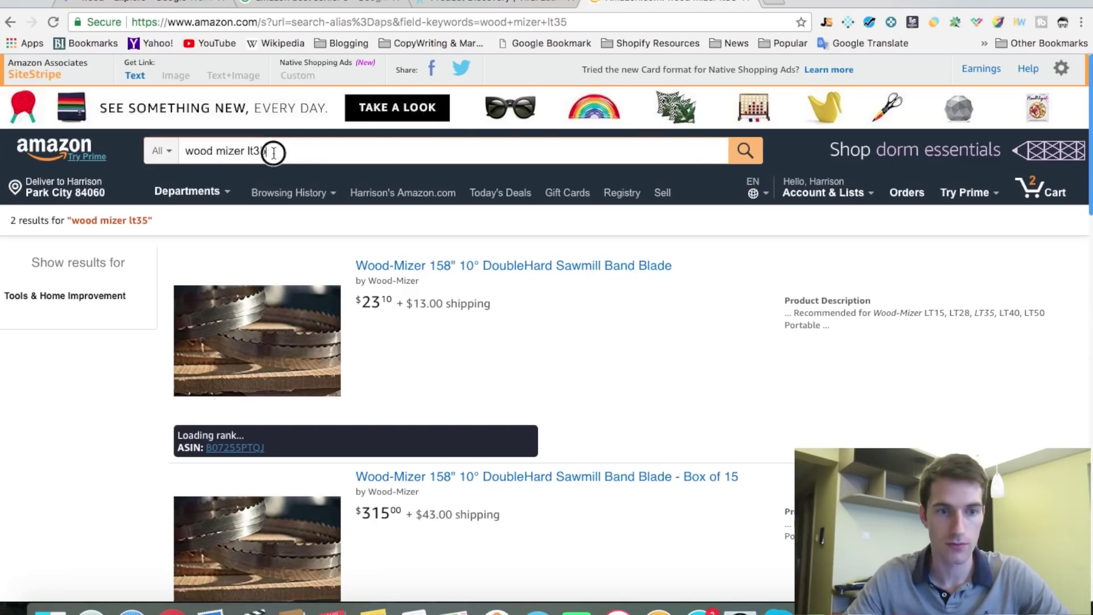
{"action": "key", "text": "super+a"}
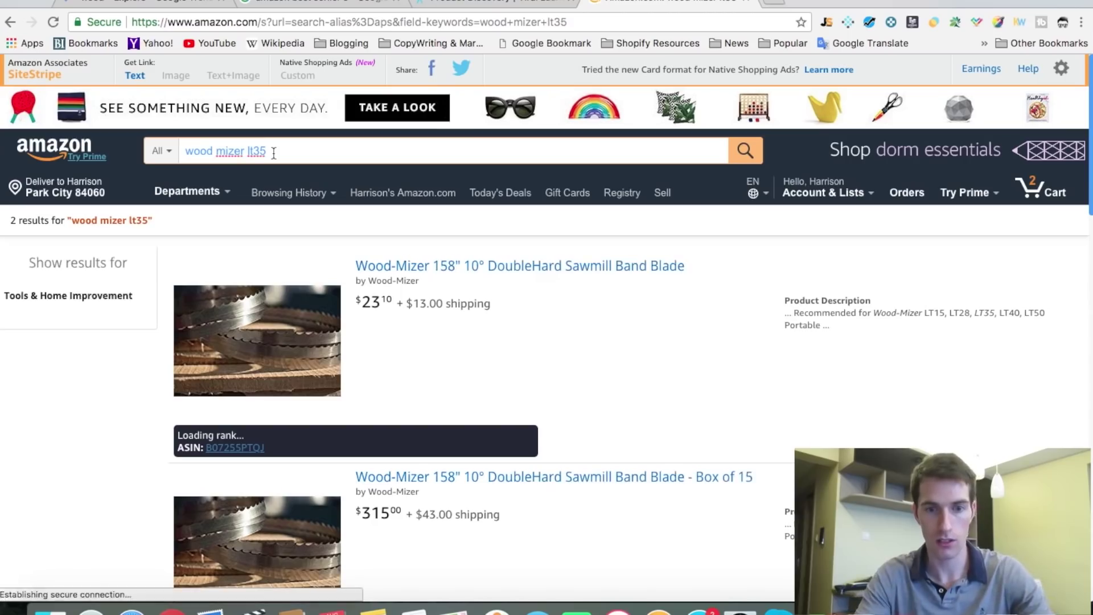
{"action": "type", "text": "saw"}
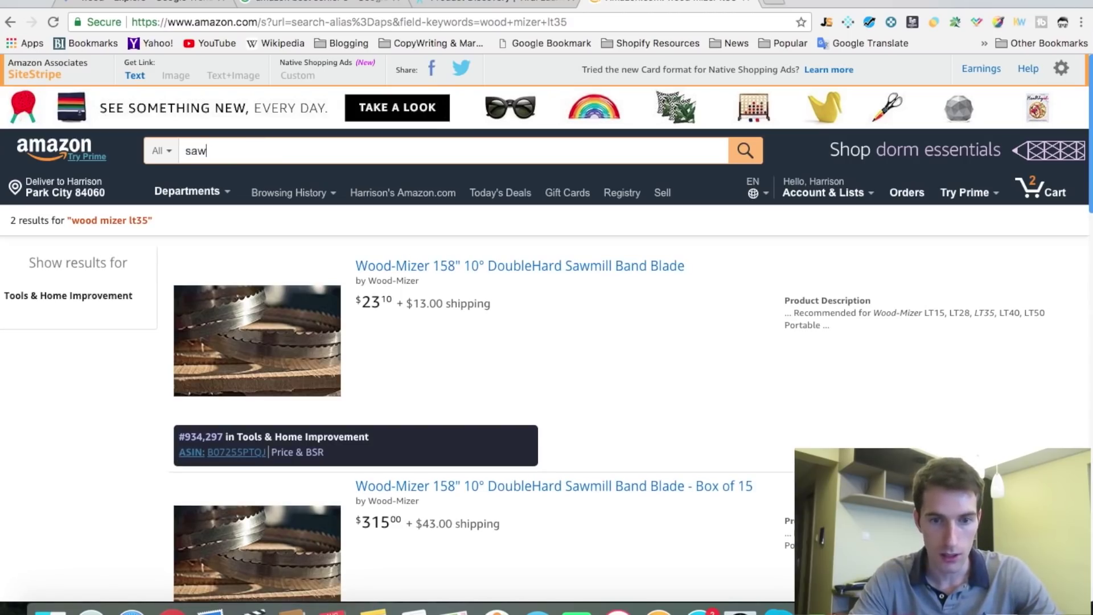
{"action": "type", "text": "mill band blad"}
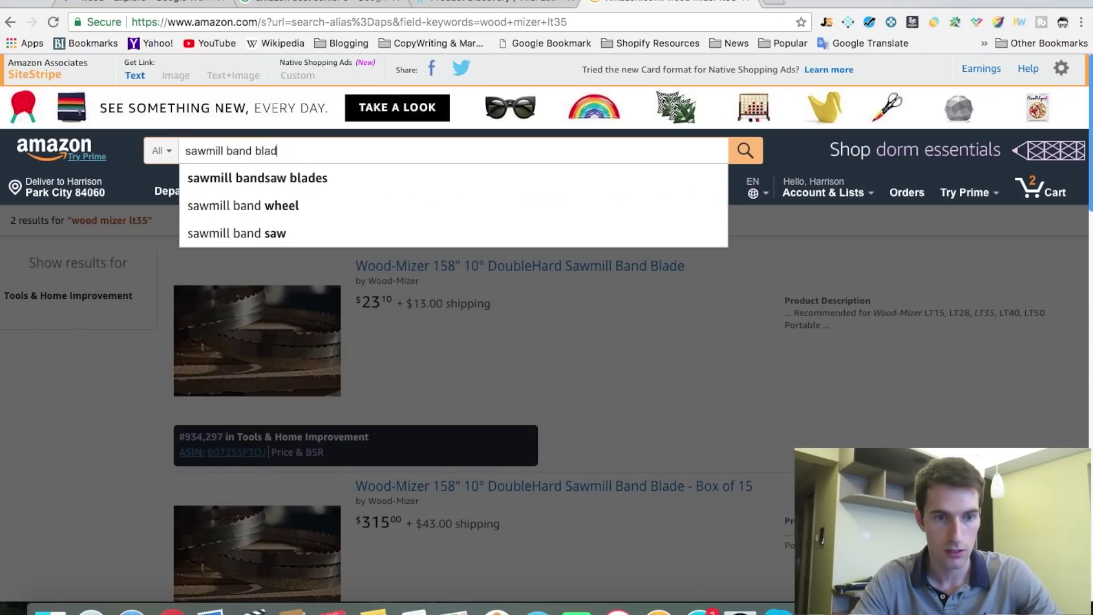
{"action": "key", "text": "Down"}
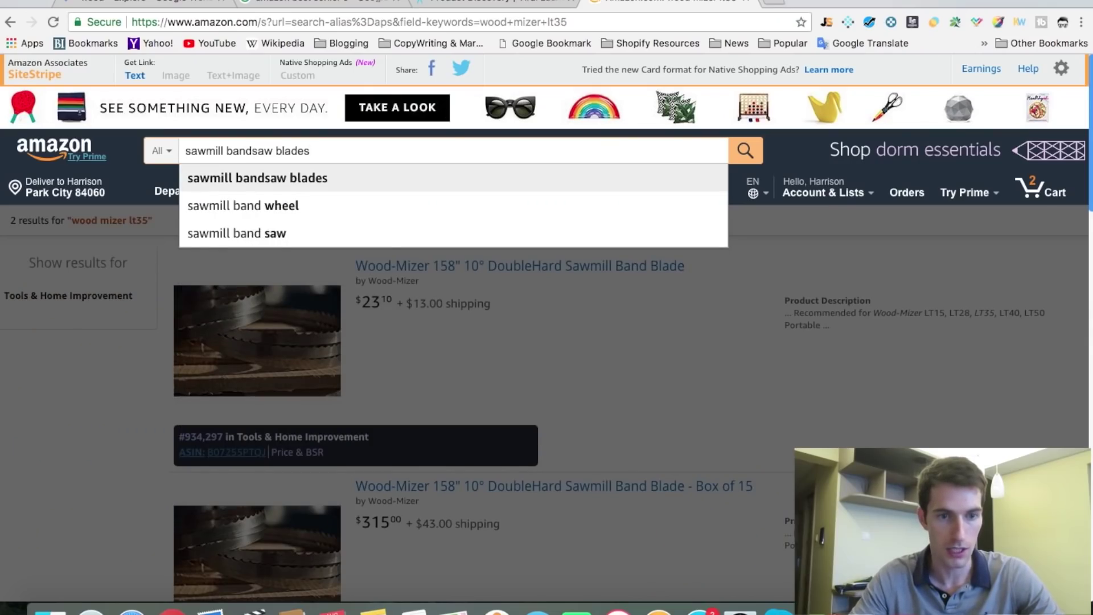
{"action": "key", "text": "Return"}
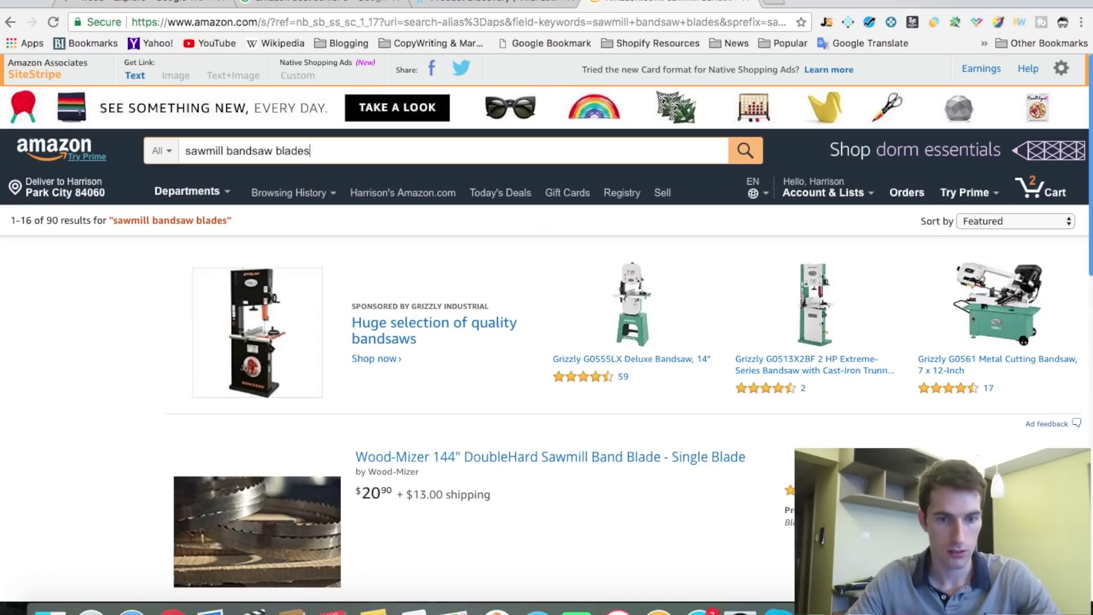
{"action": "left_click", "coordinate": [847, 23]}
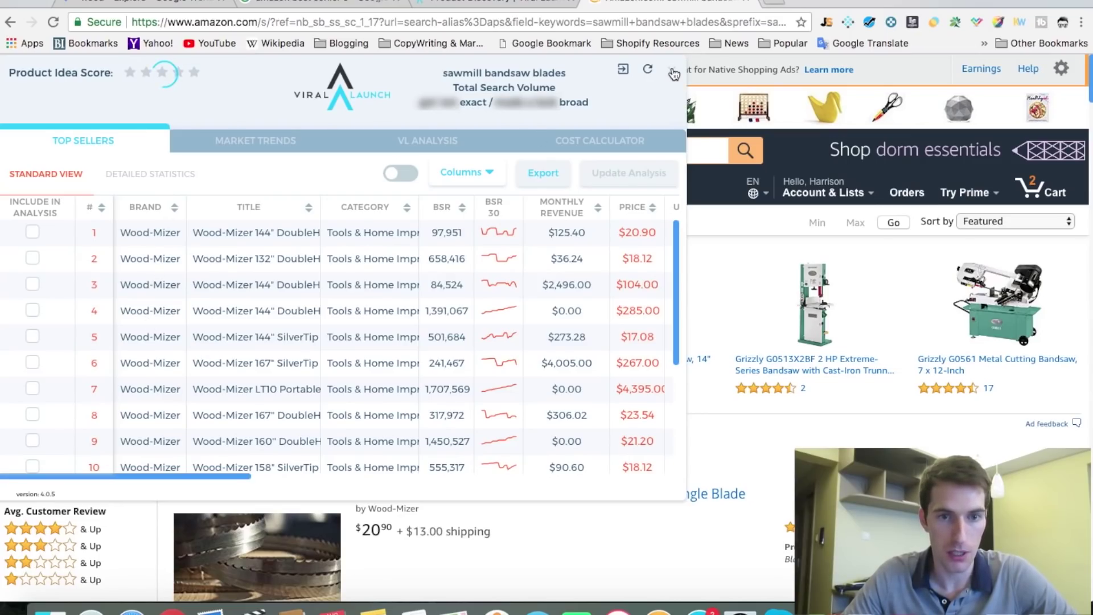
Return to Google Trends, set the time range for "wood" to Past day and review the related queries
{"action": "left_click", "coordinate": [153, 4]}
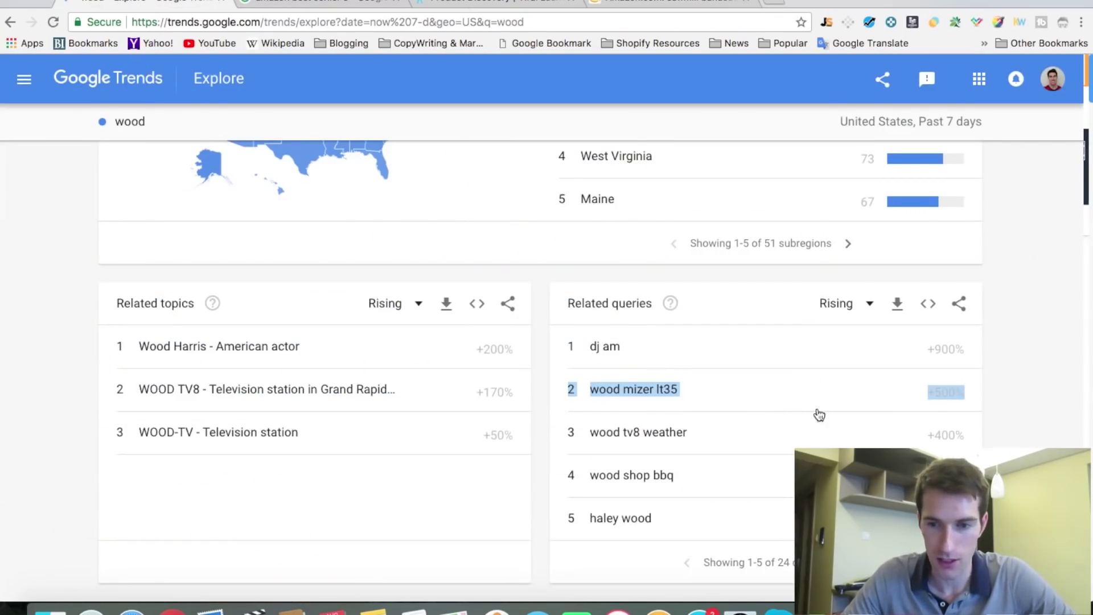
{"action": "scroll", "coordinate": [1057, 419], "scroll_direction": "up", "scroll_amount": 10}
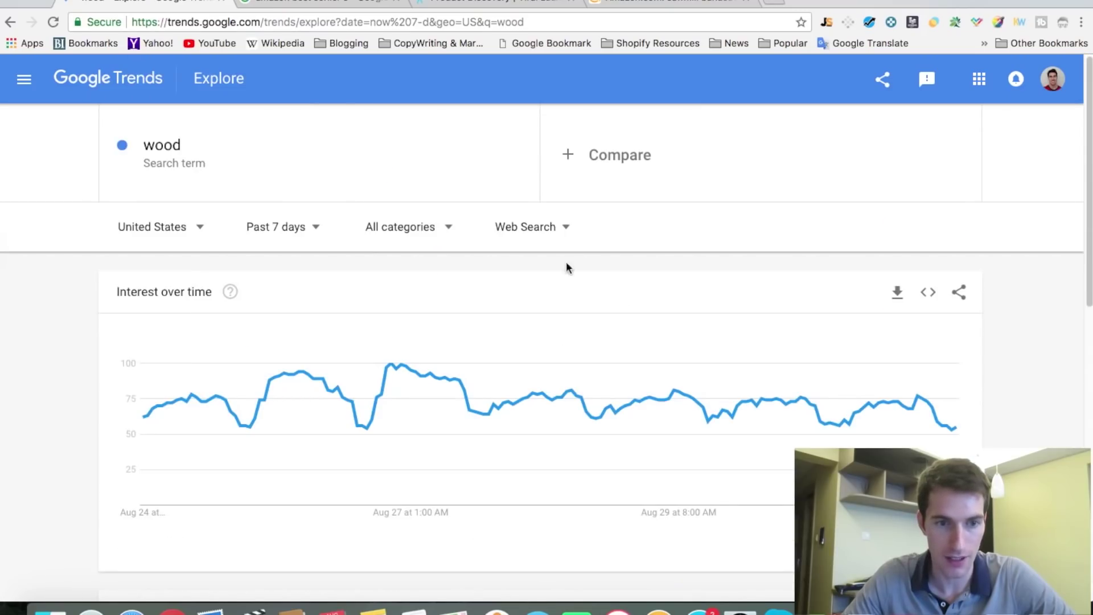
{"action": "left_click", "coordinate": [306, 227]}
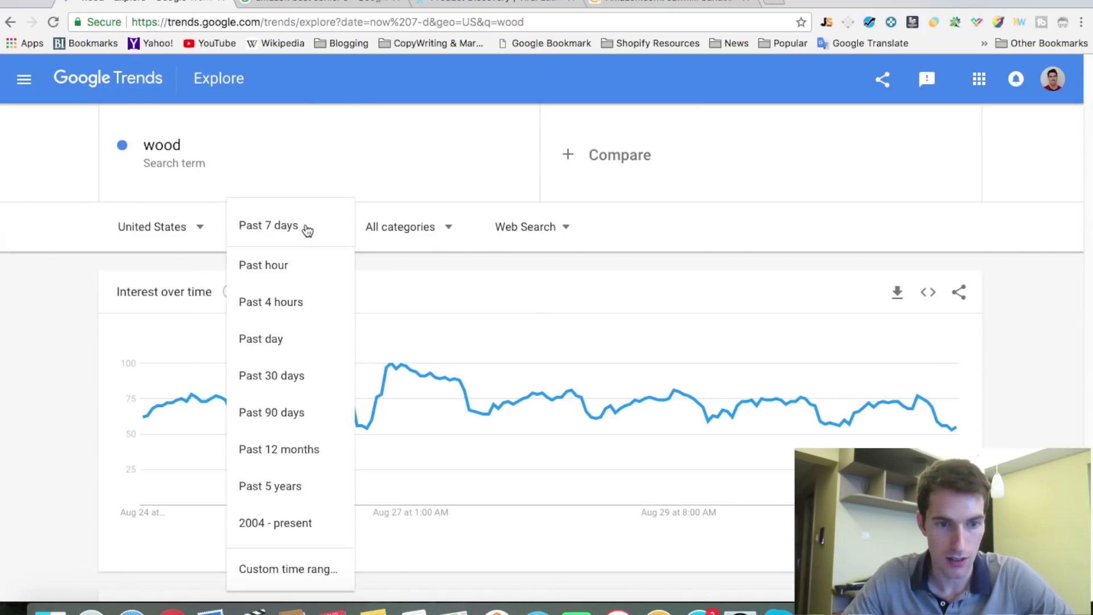
{"action": "left_click", "coordinate": [271, 349]}
{"action": "scroll", "coordinate": [1058, 307], "scroll_direction": "down", "scroll_amount": 10}
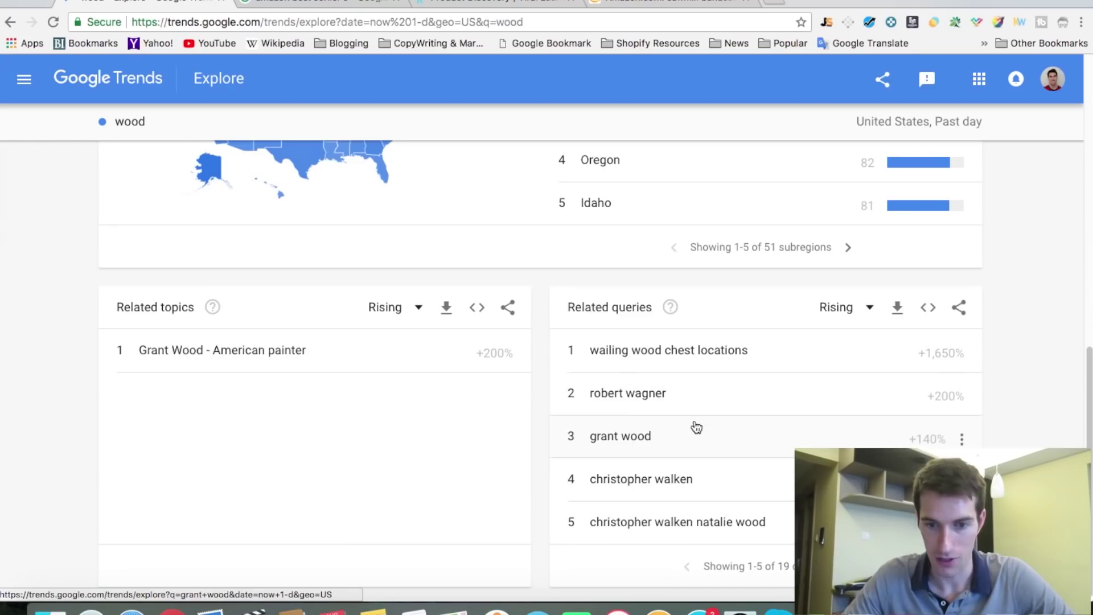
{"action": "scroll", "coordinate": [695, 424], "scroll_direction": "up", "scroll_amount": 10}
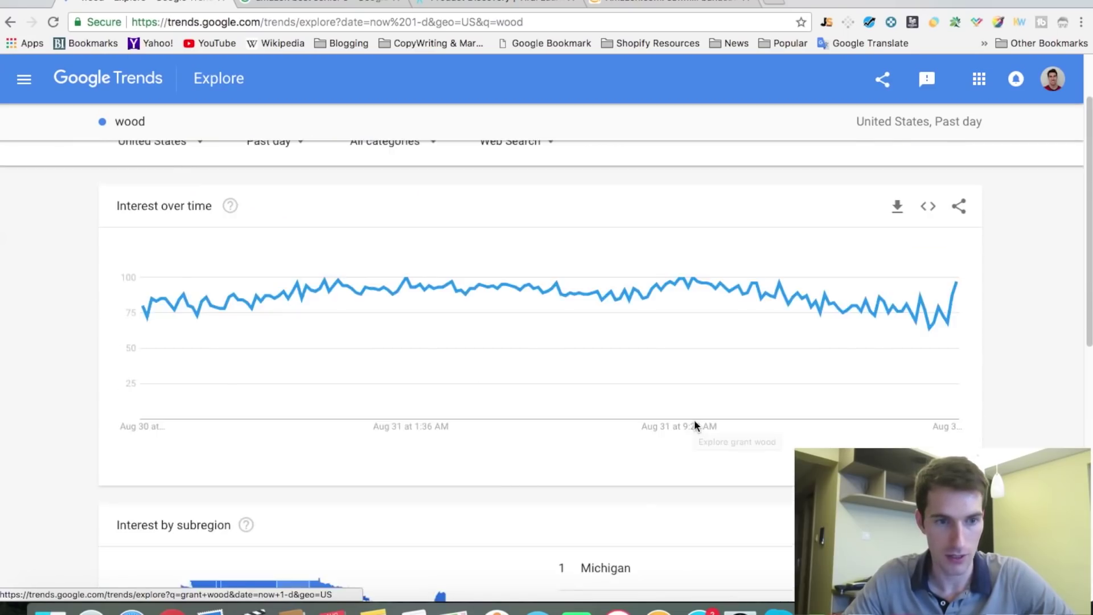
Change the Google Trends search term to "wooden" and review its rising related queries
{"action": "left_click", "coordinate": [276, 228]}
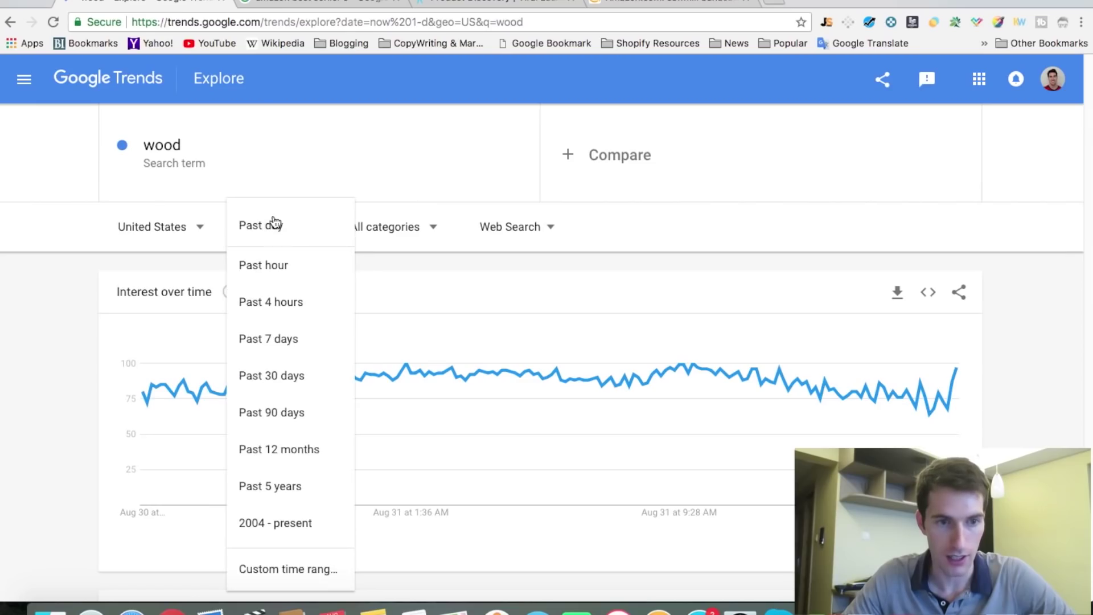
{"action": "left_click", "coordinate": [204, 149]}
{"action": "left_click", "coordinate": [202, 154]}
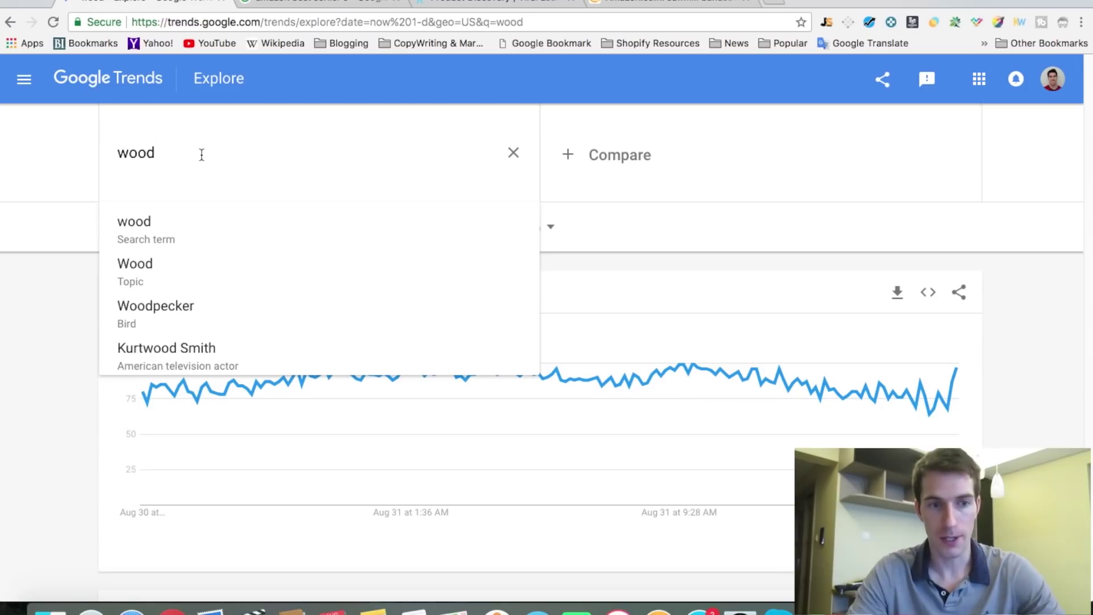
{"action": "type", "text": "en"}
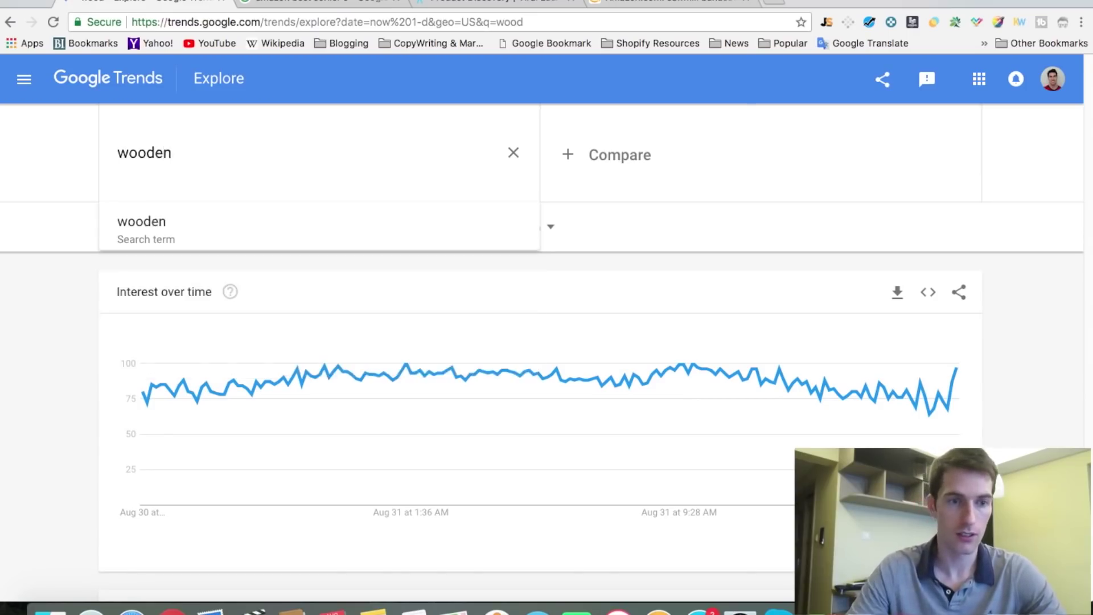
{"action": "key", "text": "Return"}
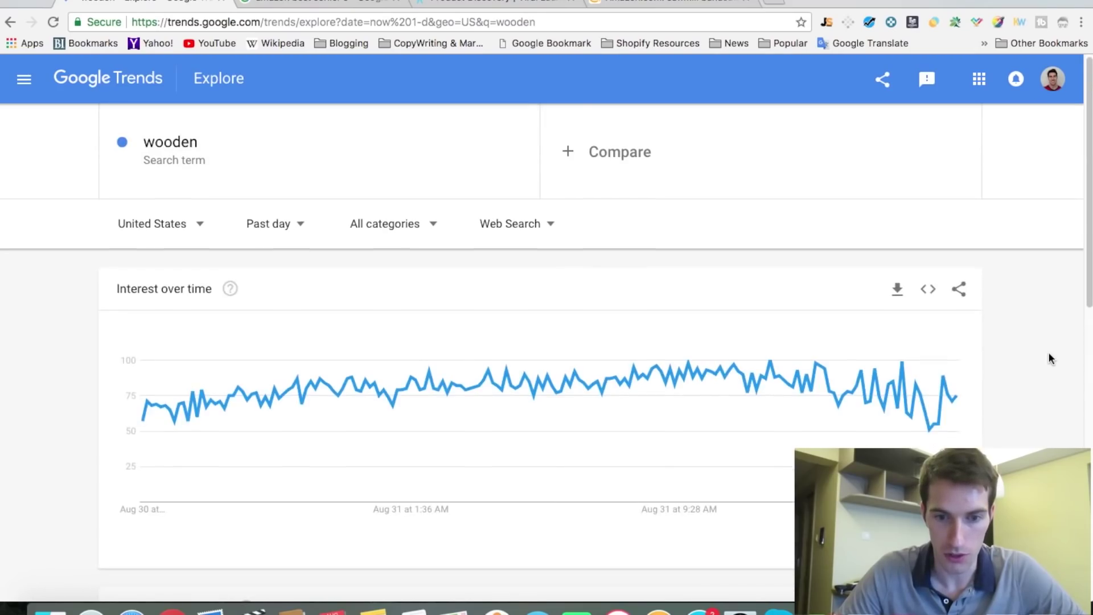
{"action": "scroll", "coordinate": [1051, 357], "scroll_direction": "down", "scroll_amount": 5}
{"action": "scroll", "coordinate": [1051, 358], "scroll_direction": "down", "scroll_amount": 6}
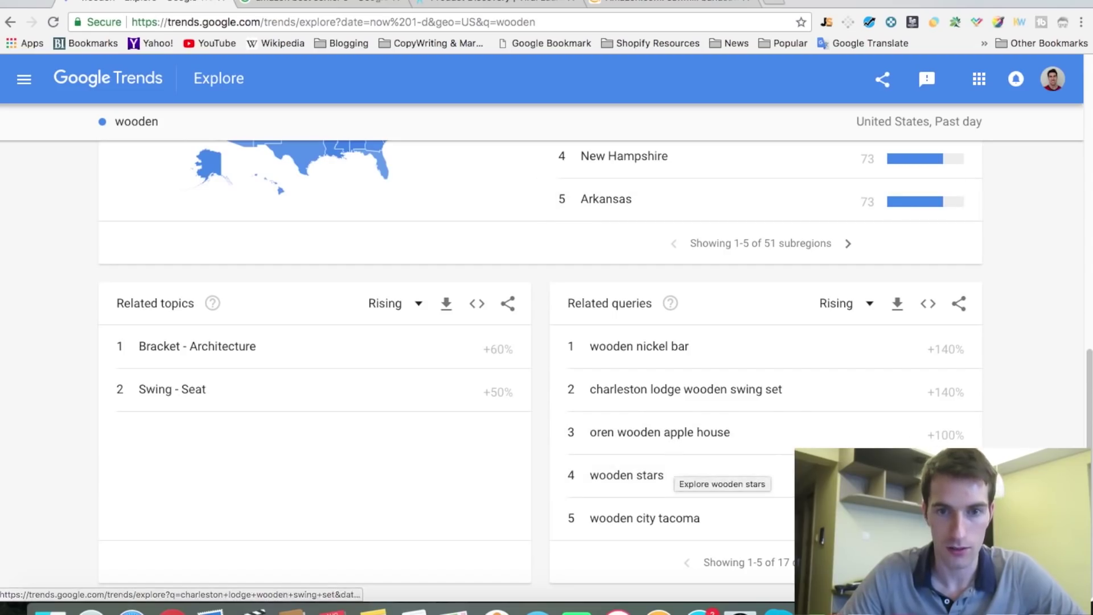
Switch to the Amazon results page, close the Viral Launch analysis and search Amazon for "wooden stars"
{"action": "left_click", "coordinate": [655, 5]}
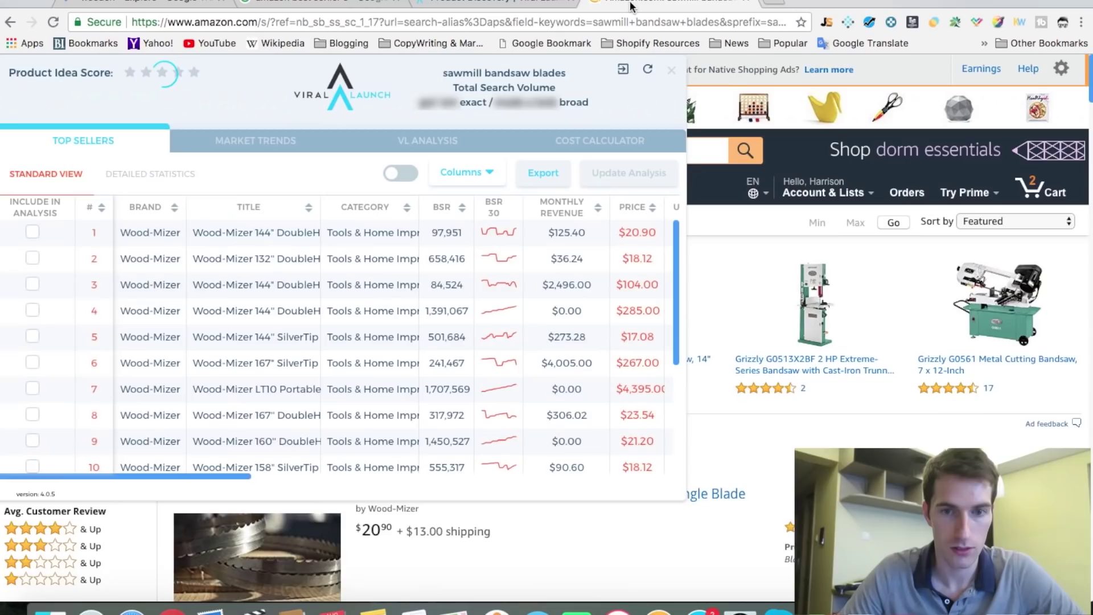
{"action": "left_click", "coordinate": [671, 70]}
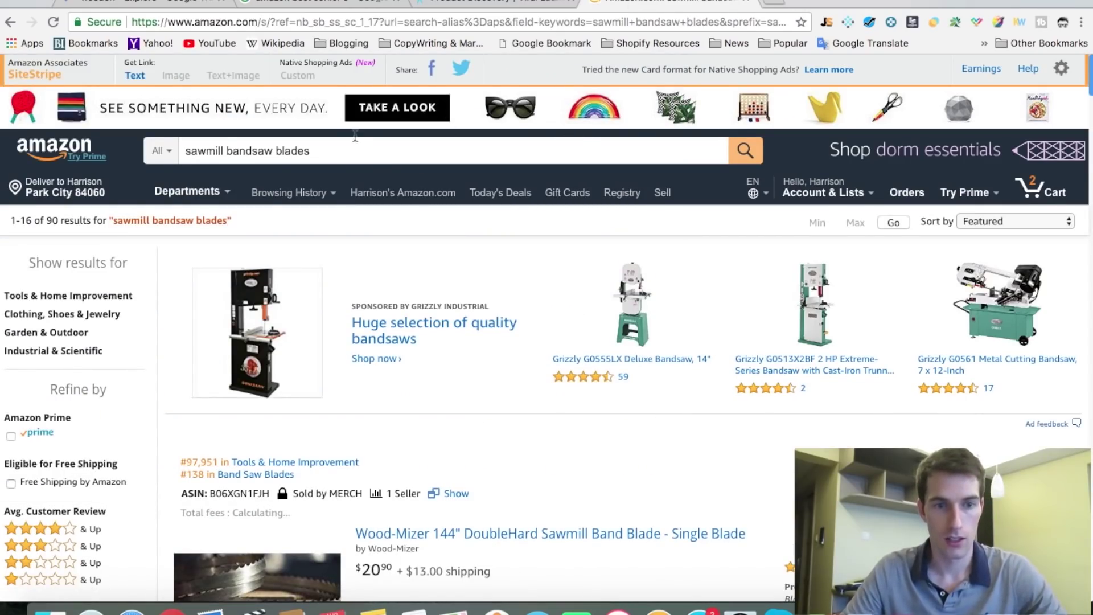
{"action": "left_click", "coordinate": [333, 147]}
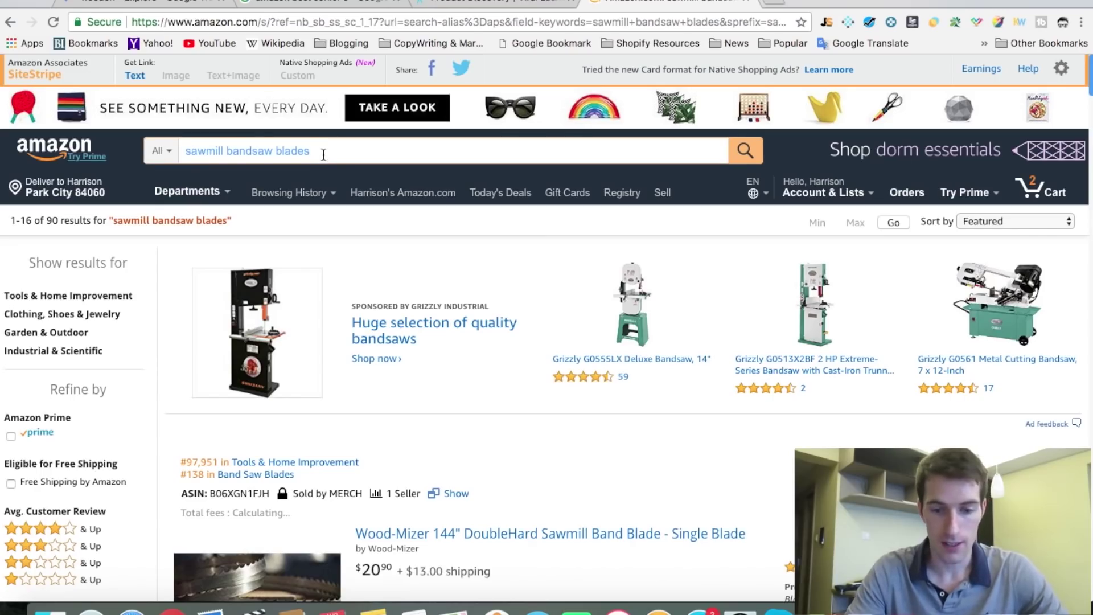
{"action": "type", "text": "woo"}
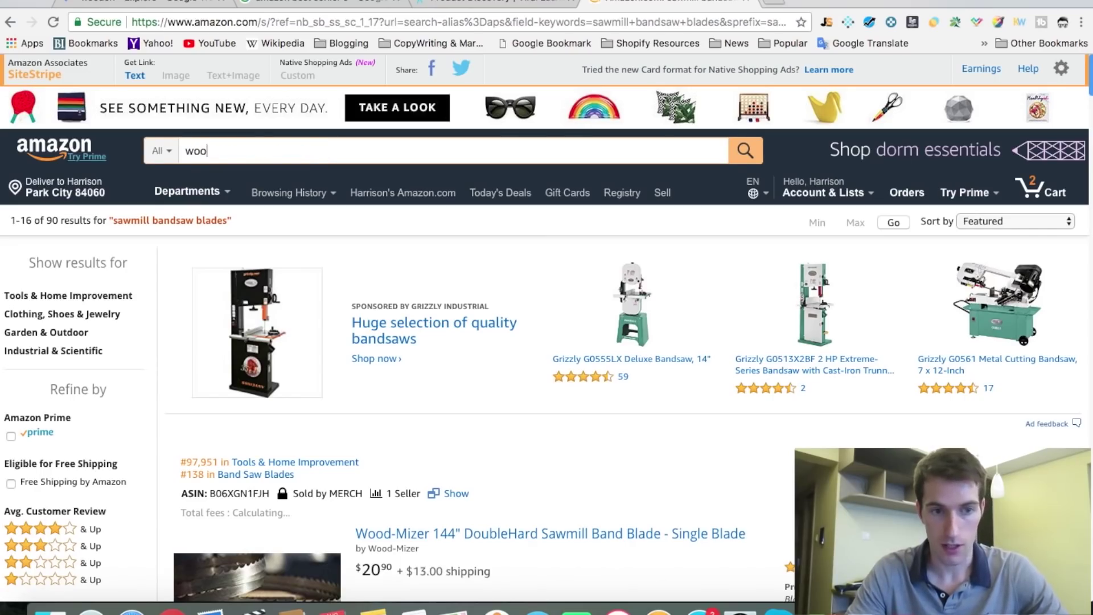
{"action": "type", "text": "den"}
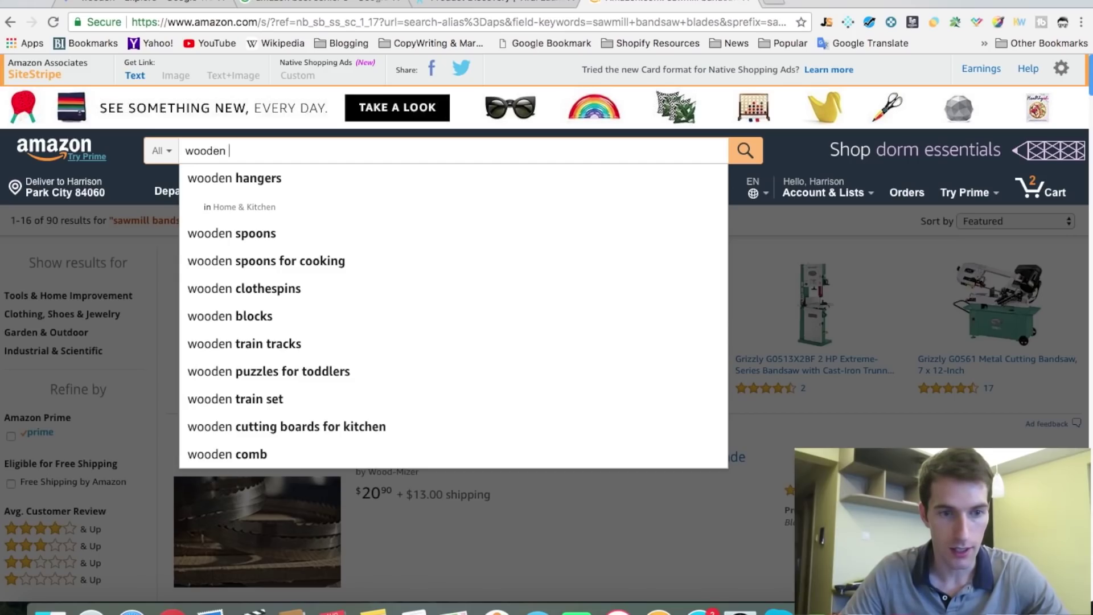
{"action": "type", "text": "star"}
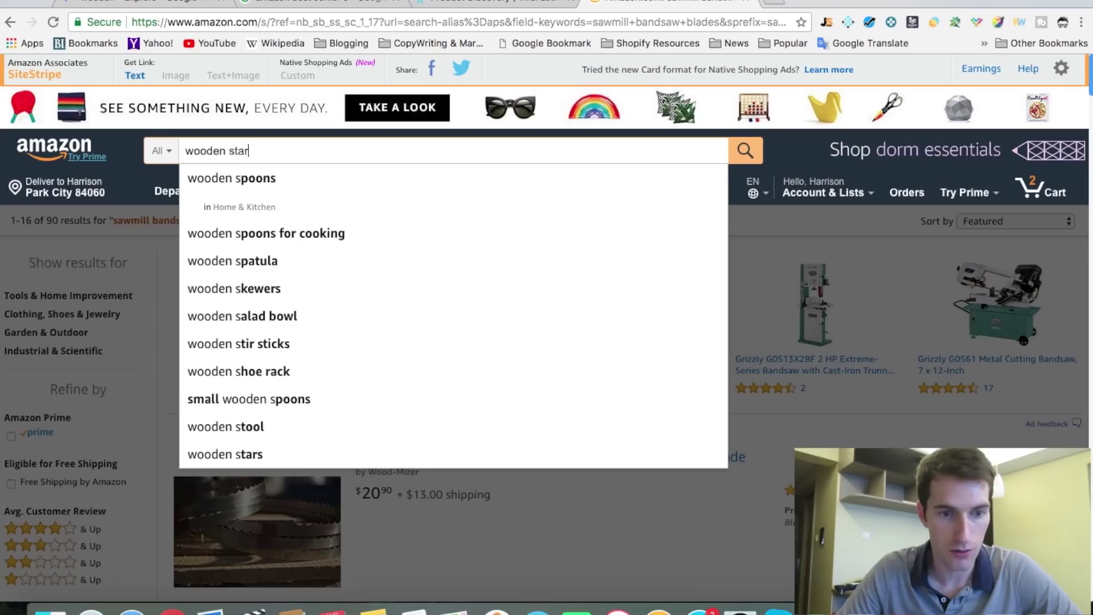
{"action": "type", "text": "s"}
{"action": "key", "text": "Return"}
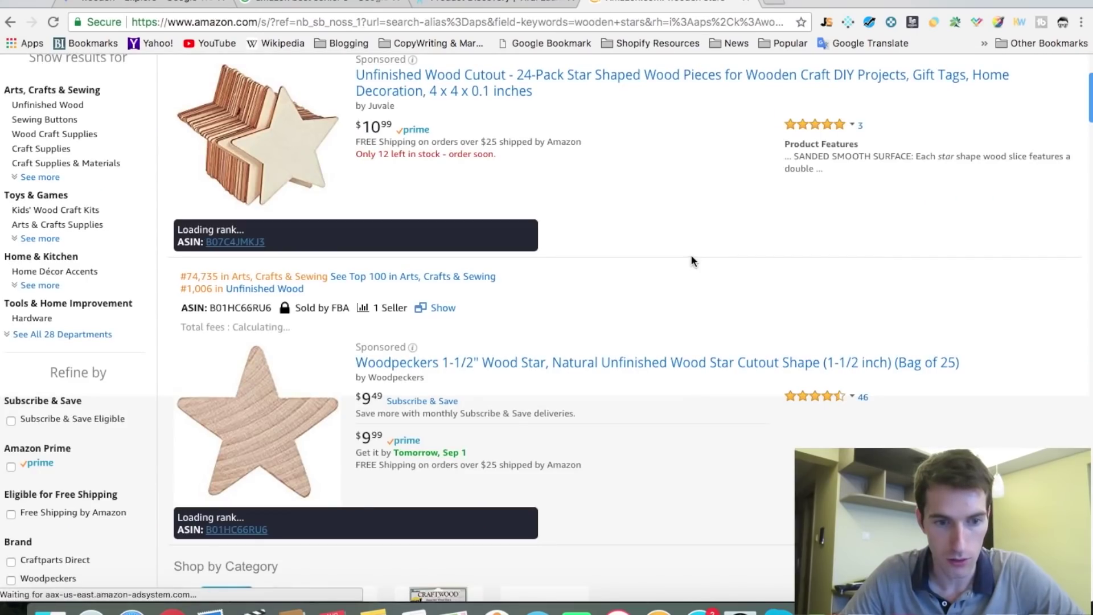
Review the "wooden stars" listings with the Viral Launch analysis, close it and return to the Google Trends page for "wooden"
{"action": "scroll", "coordinate": [691, 254], "scroll_direction": "down", "scroll_amount": 10}
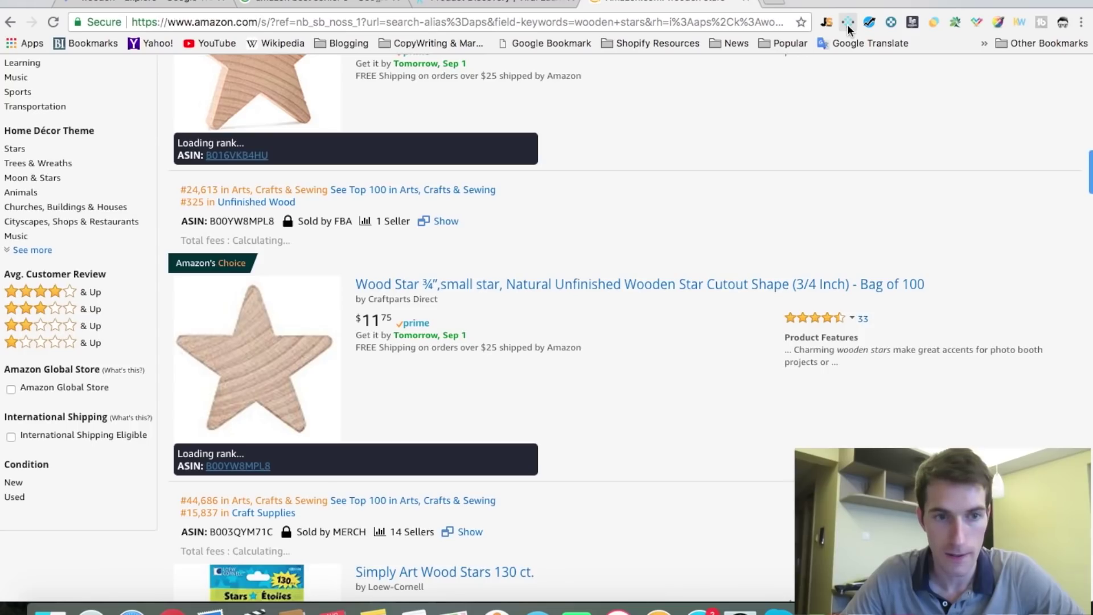
{"action": "left_click", "coordinate": [847, 22]}
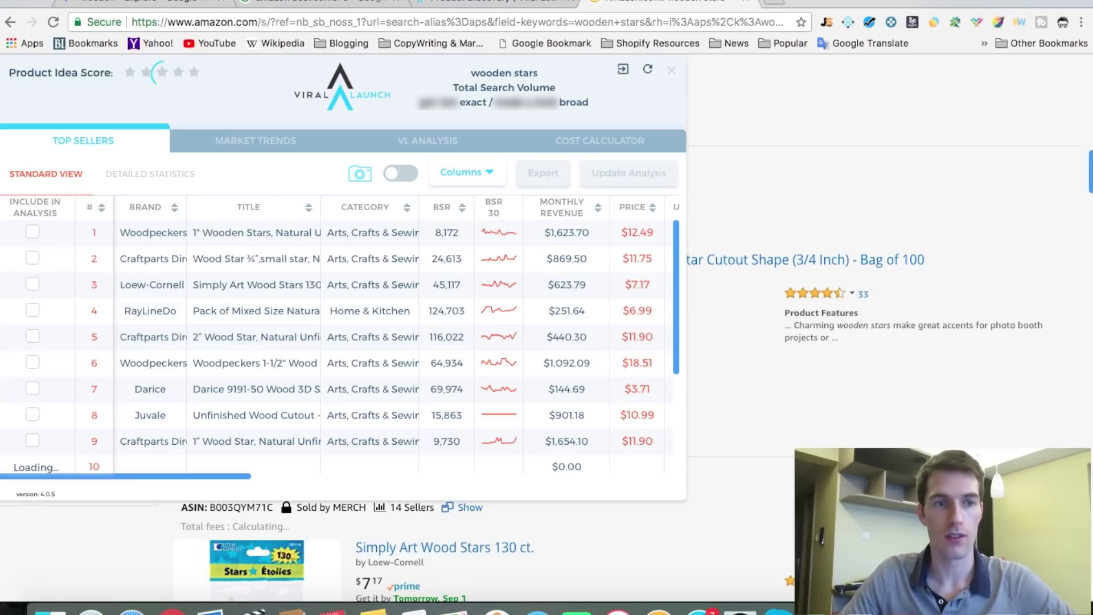
{"action": "key", "text": "Escape"}
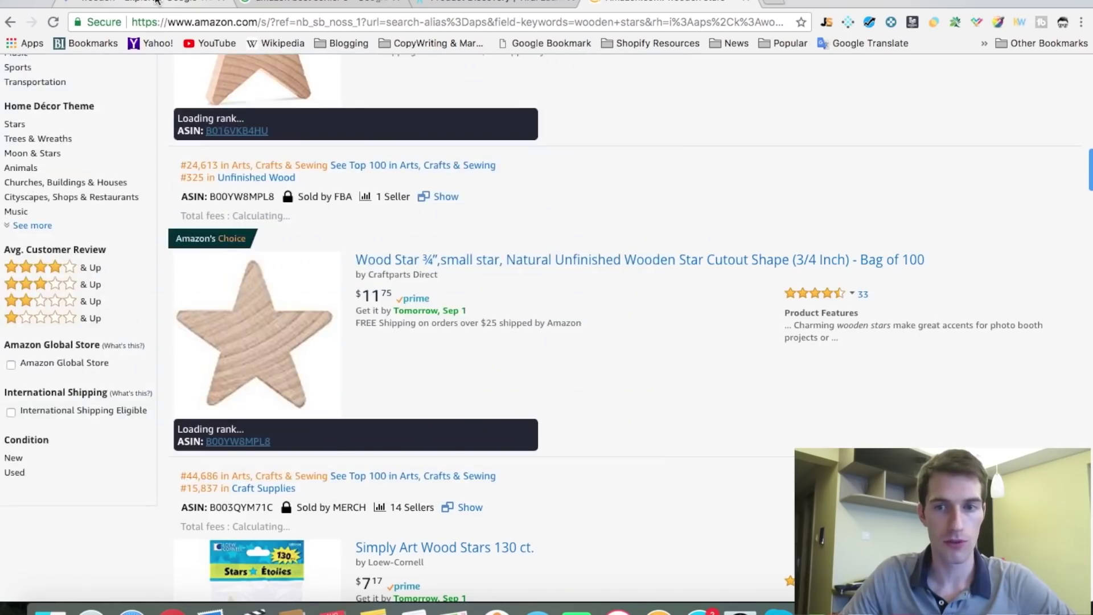
{"action": "left_click", "coordinate": [157, 1]}
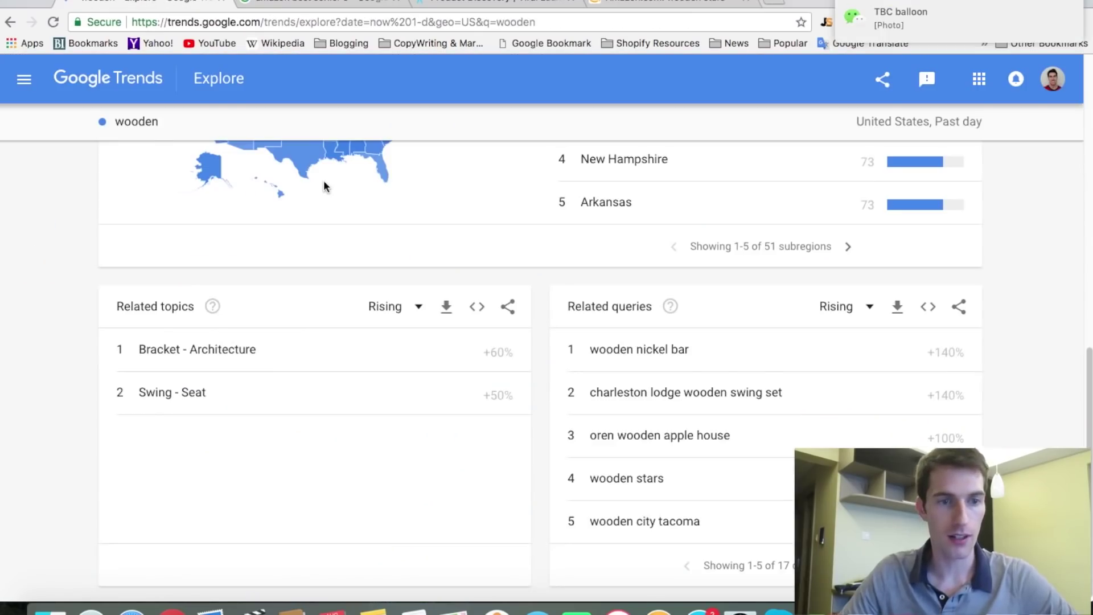
{"action": "scroll", "coordinate": [324, 180], "scroll_direction": "up", "scroll_amount": 10}
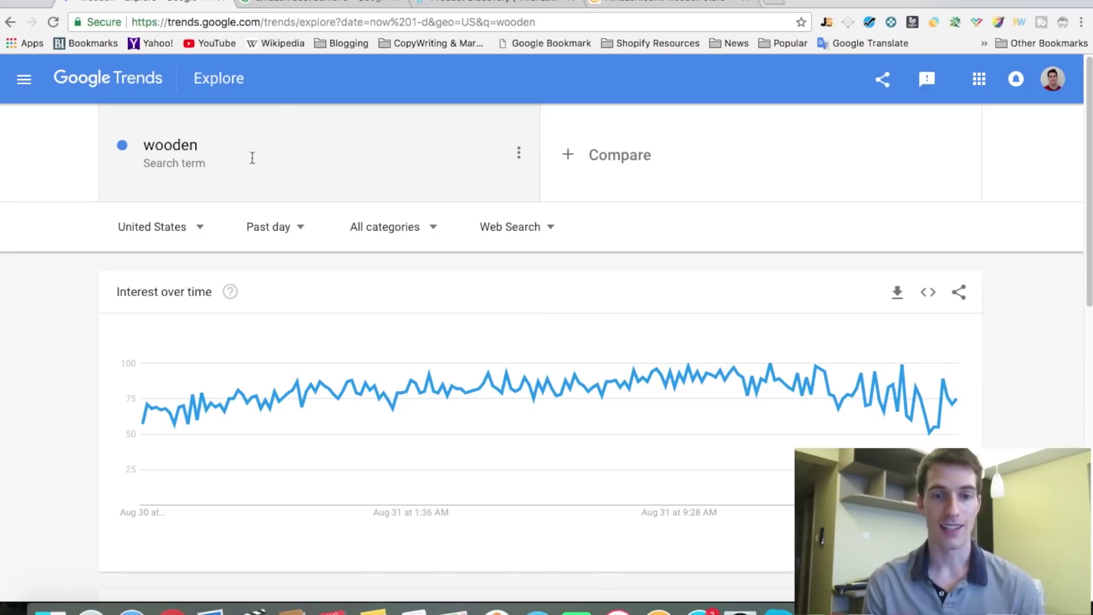
{"action": "left_click", "coordinate": [217, 154]}
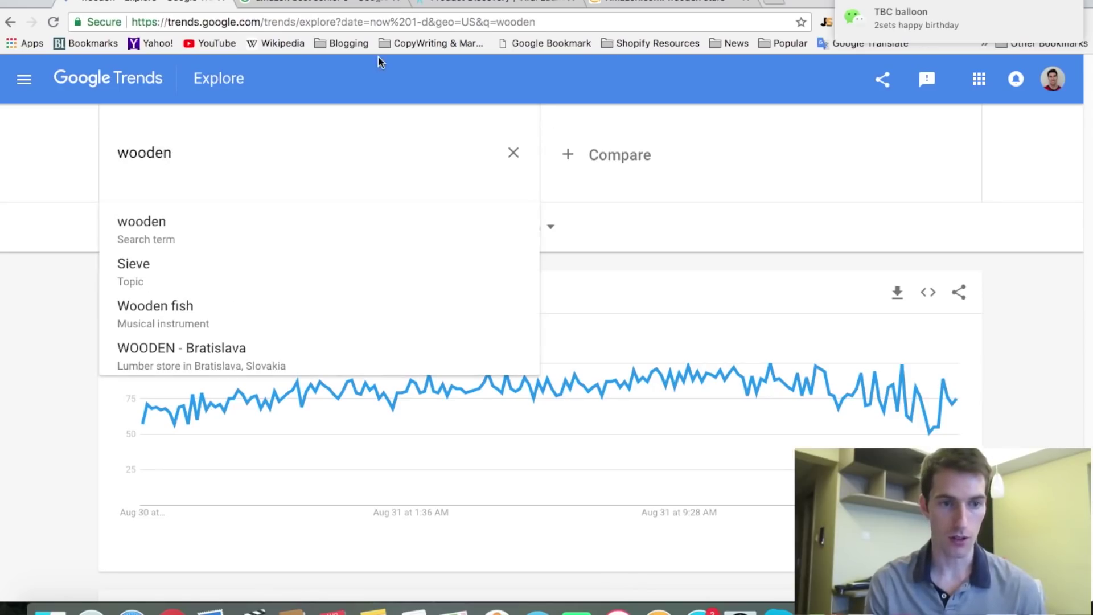
{"action": "double_click", "coordinate": [217, 149]}
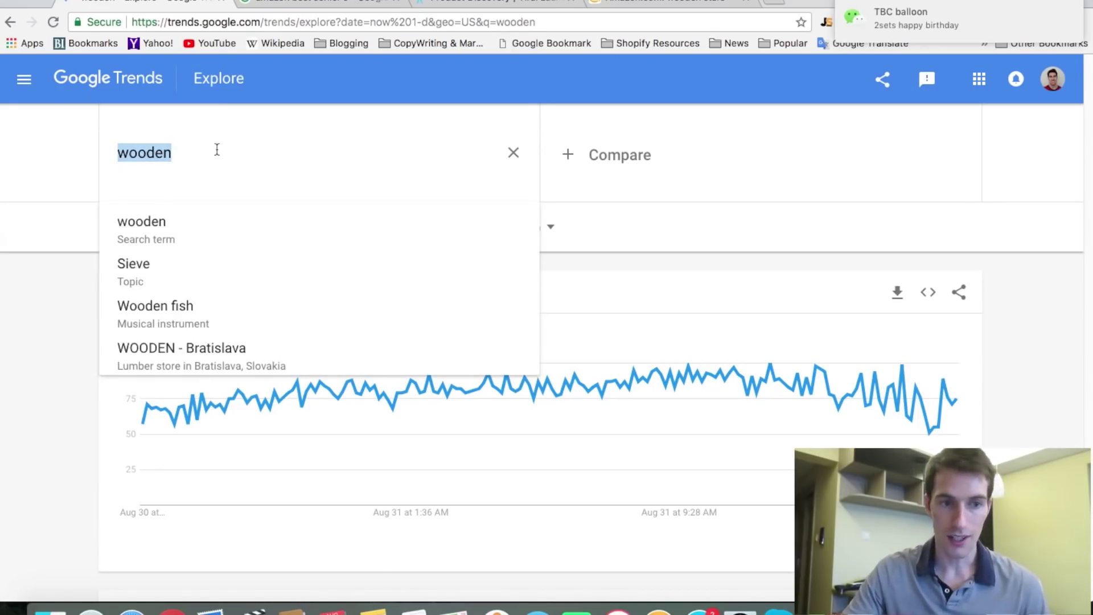
{"action": "left_click", "coordinate": [69, 157]}
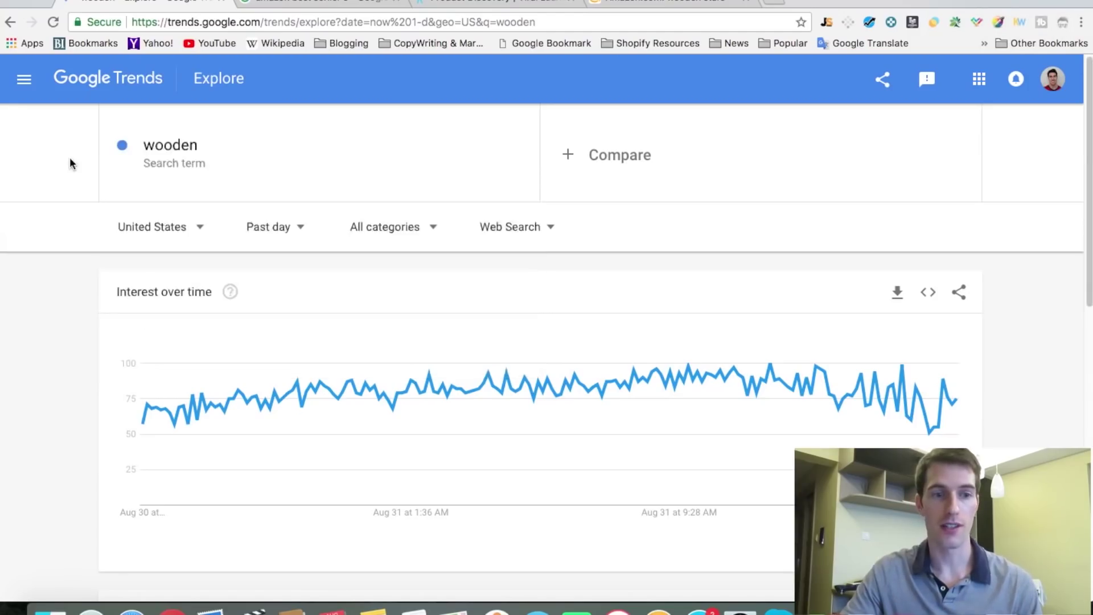
{"action": "left_click", "coordinate": [246, 134]}
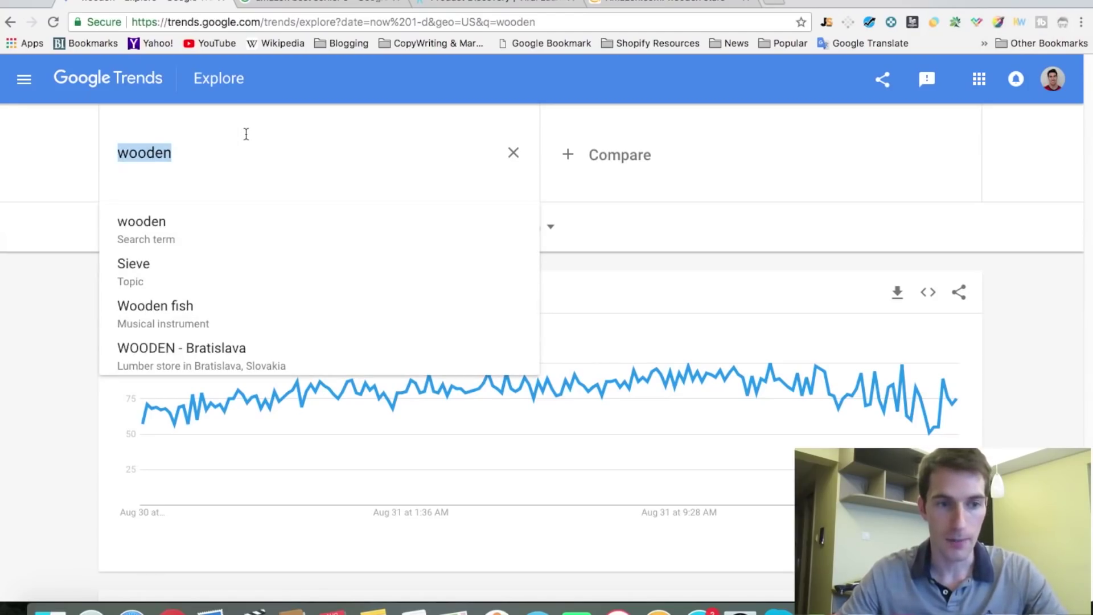
{"action": "left_click", "coordinate": [67, 163]}
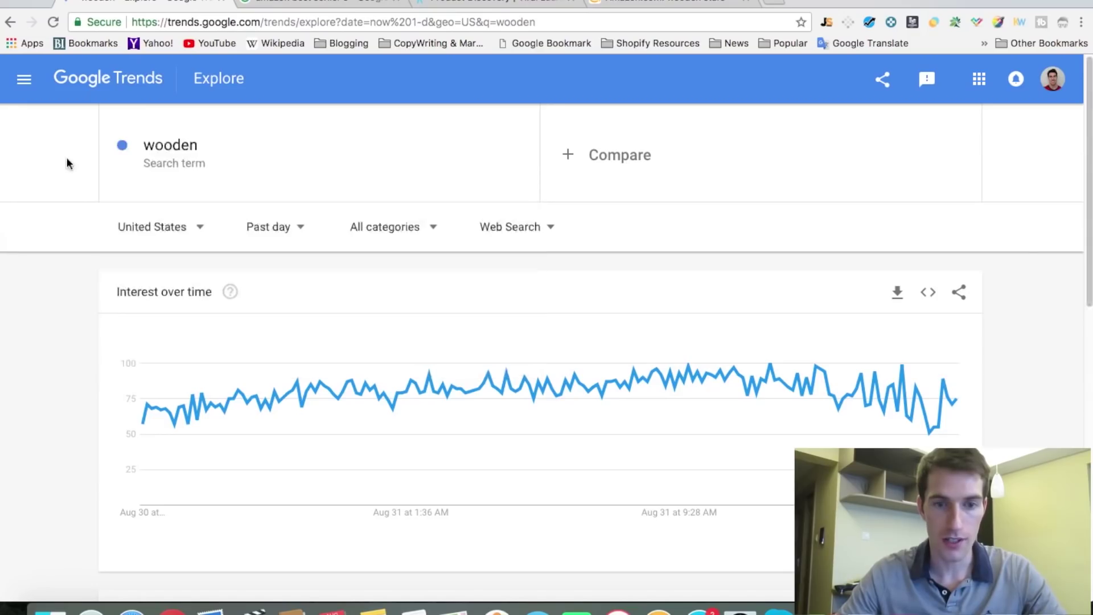
Set the Google Trends search type for "wooden" to YouTube Search and review the rising related topics and queries
{"action": "left_click", "coordinate": [518, 228]}
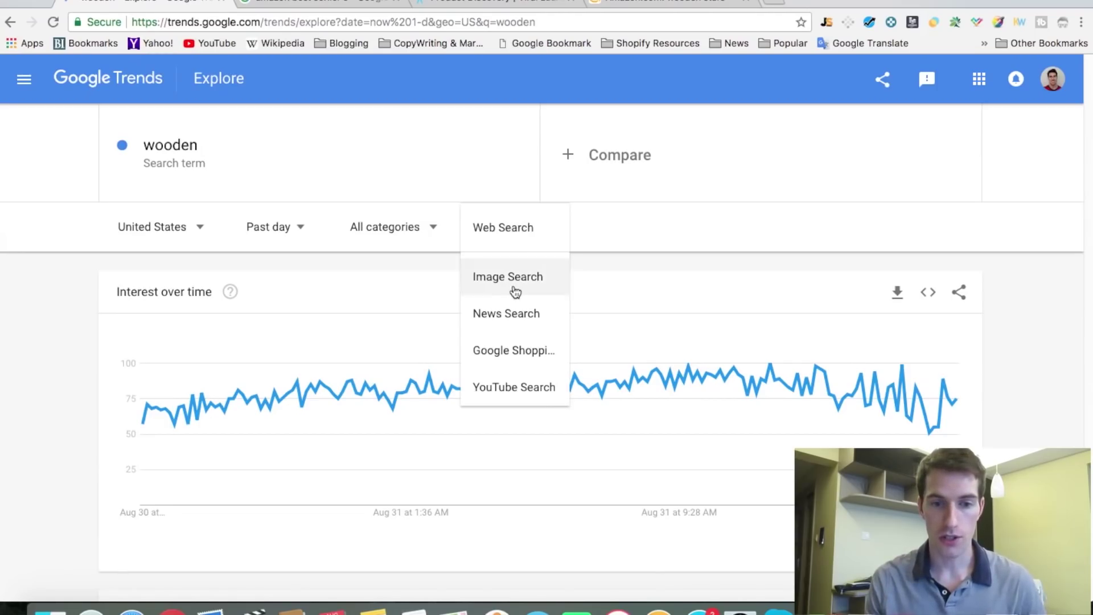
{"action": "left_click", "coordinate": [512, 388]}
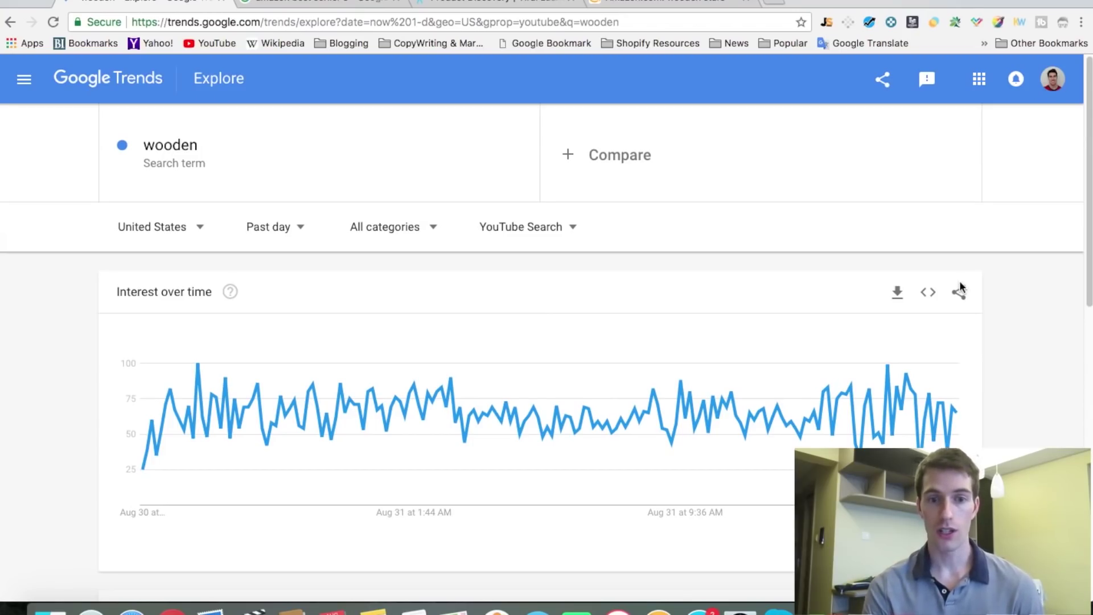
{"action": "scroll", "coordinate": [671, 245], "scroll_direction": "down", "scroll_amount": 10}
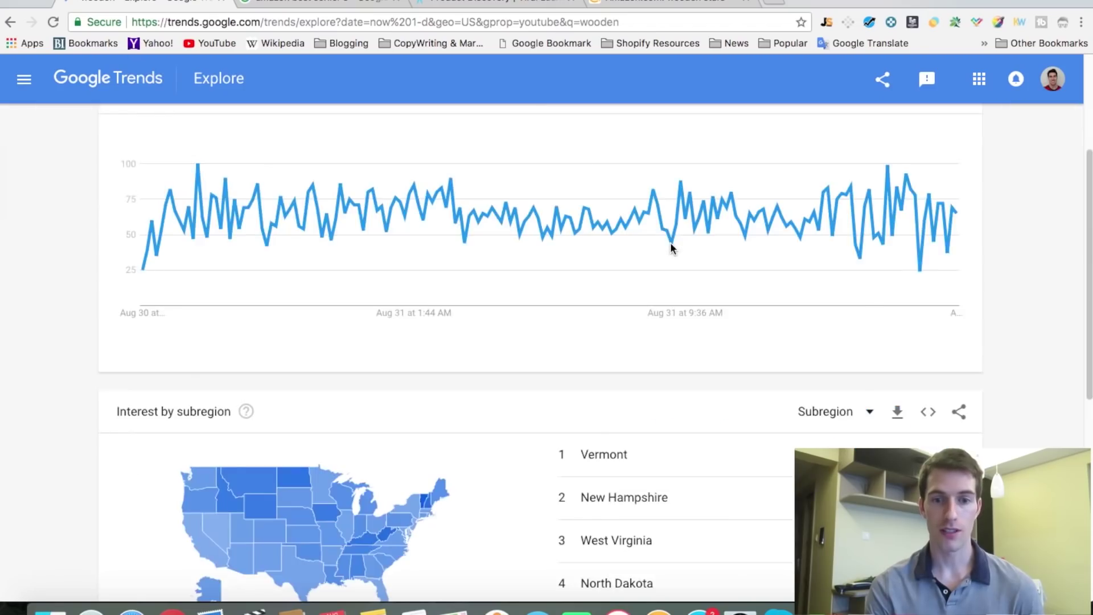
{"action": "scroll", "coordinate": [673, 249], "scroll_direction": "down", "scroll_amount": 2}
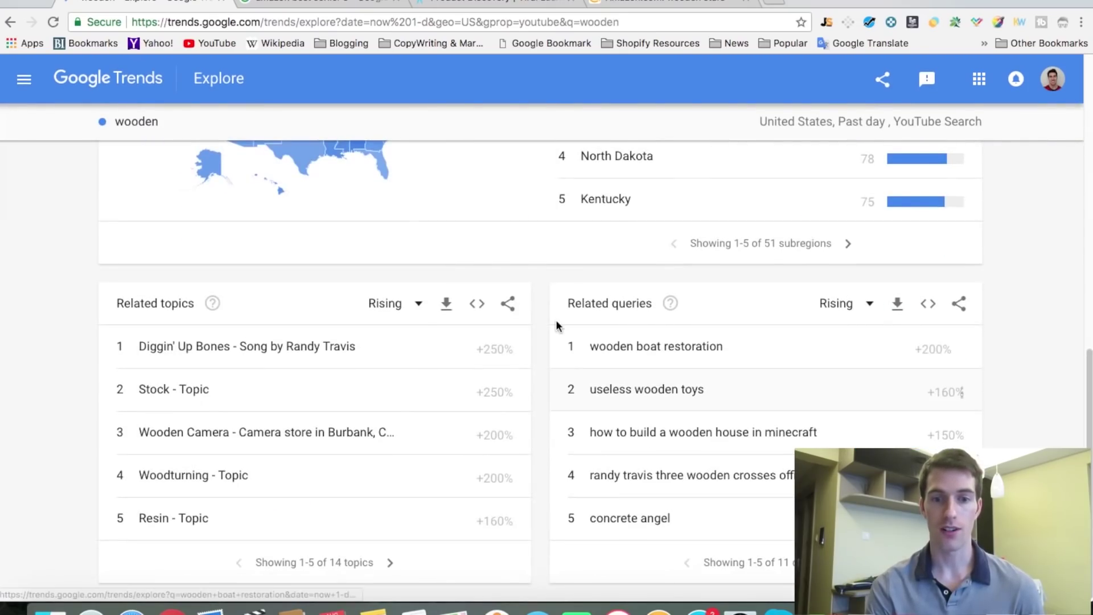
{"action": "scroll", "coordinate": [689, 290], "scroll_direction": "up", "scroll_amount": 2}
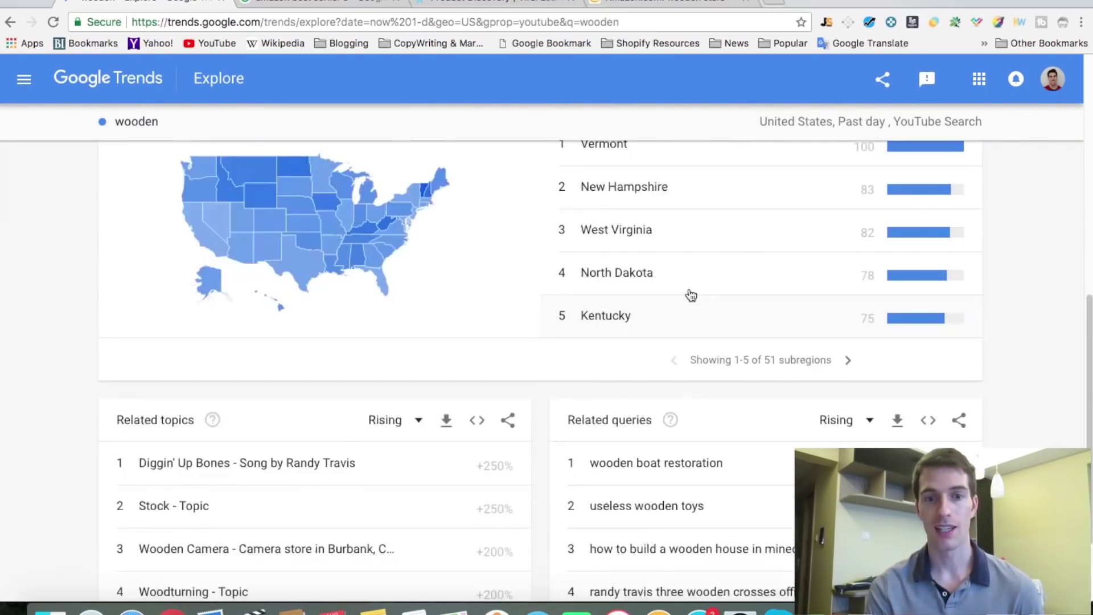
{"action": "scroll", "coordinate": [691, 294], "scroll_direction": "up", "scroll_amount": 10}
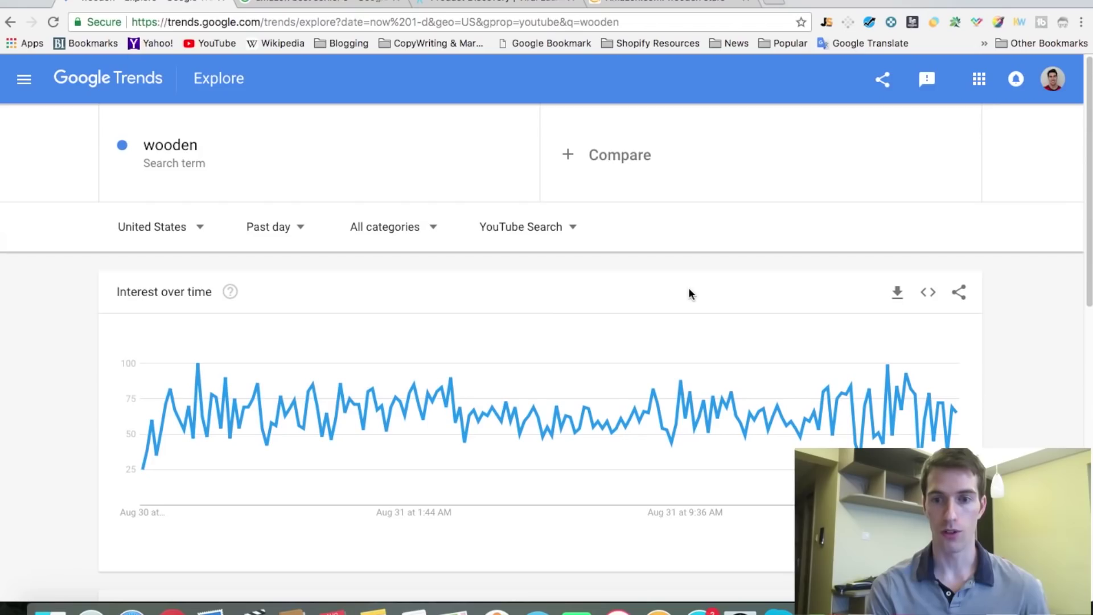
{"action": "scroll", "coordinate": [1036, 317], "scroll_direction": "down", "scroll_amount": 6}
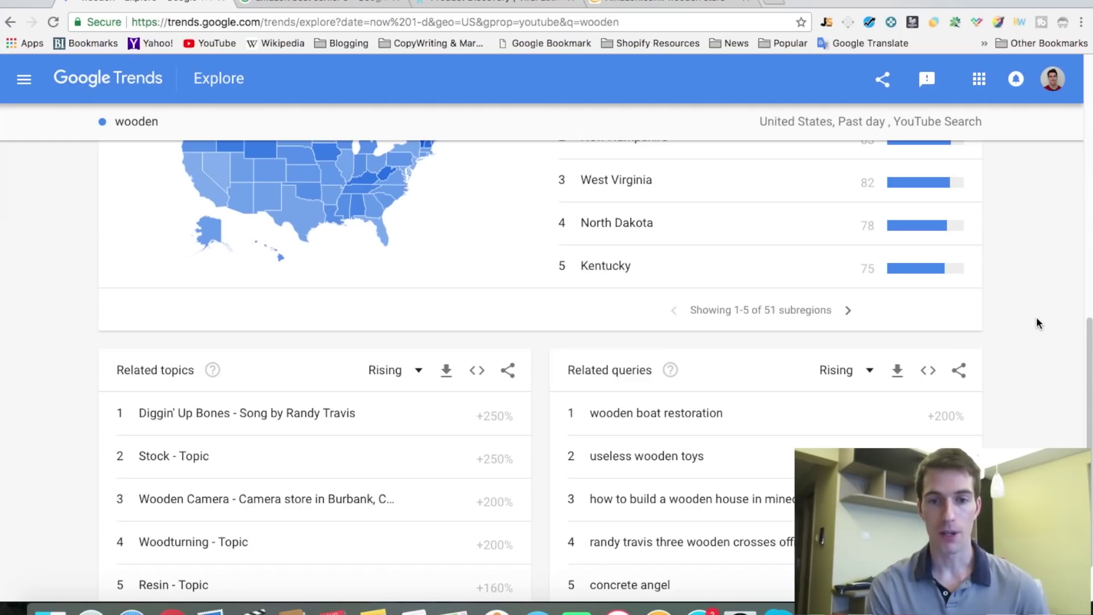
{"action": "scroll", "coordinate": [1036, 319], "scroll_direction": "up", "scroll_amount": 6}
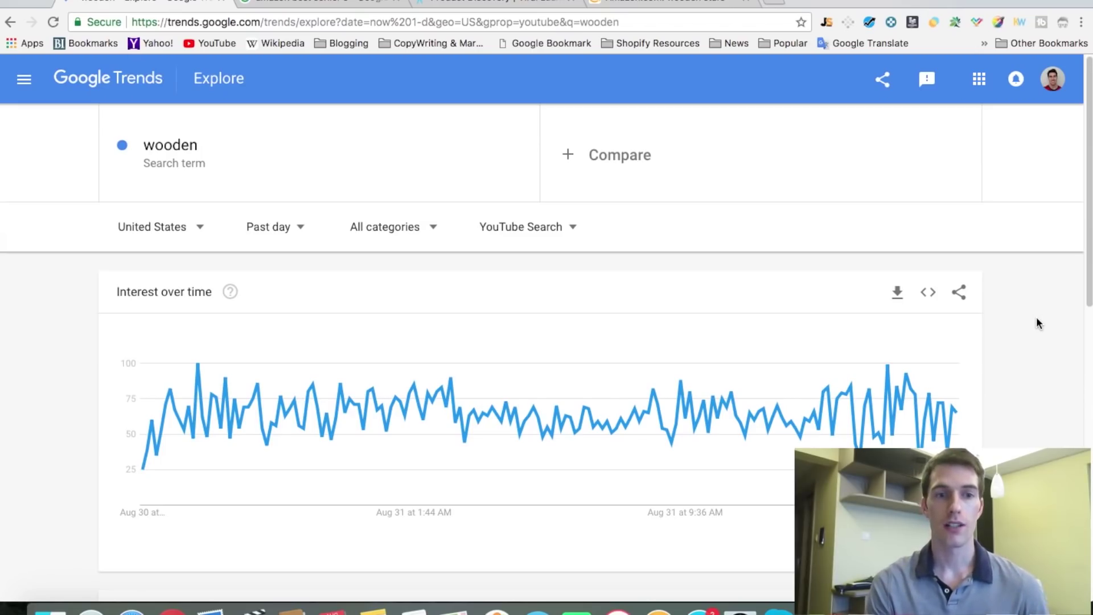
Switch to the Google search results, open the Amazon Best Sellers page and look over its department list
{"action": "left_click", "coordinate": [322, 1]}
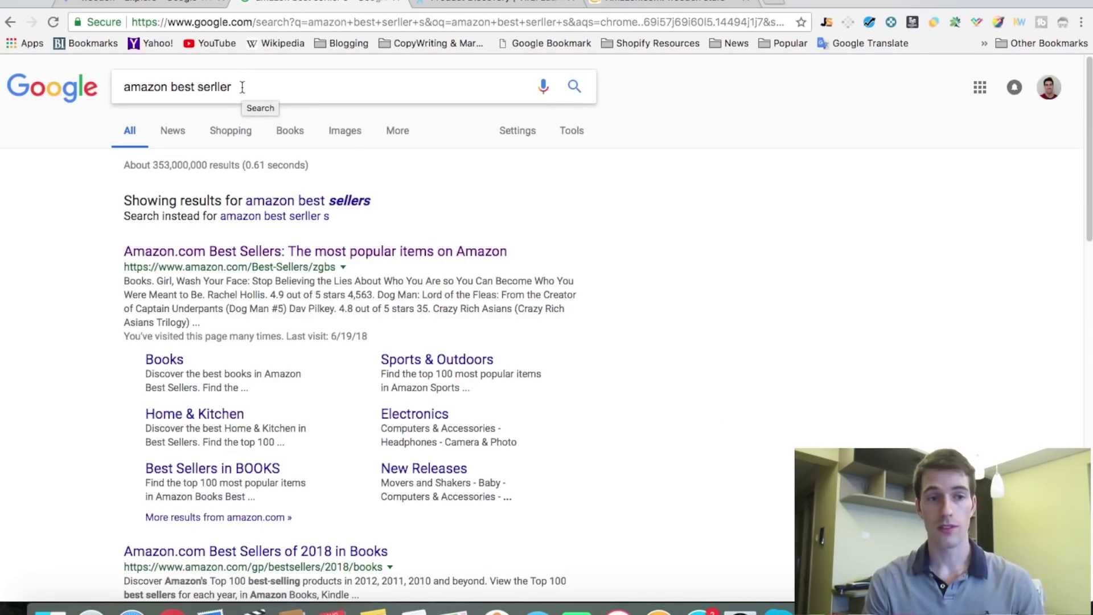
{"action": "left_click", "coordinate": [212, 259]}
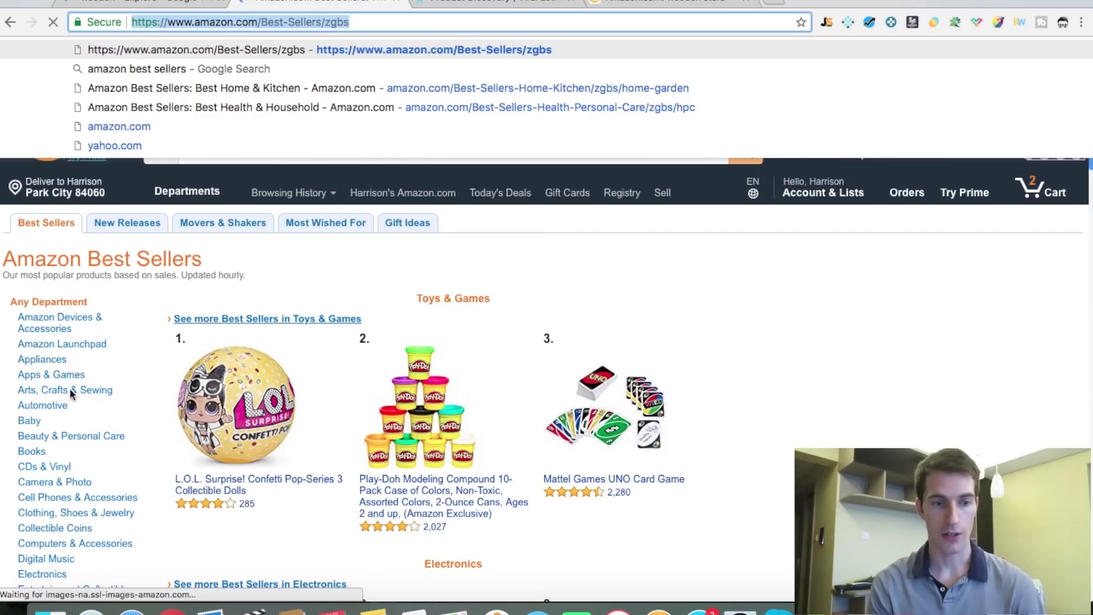
{"action": "scroll", "coordinate": [66, 420], "scroll_direction": "down", "scroll_amount": 3}
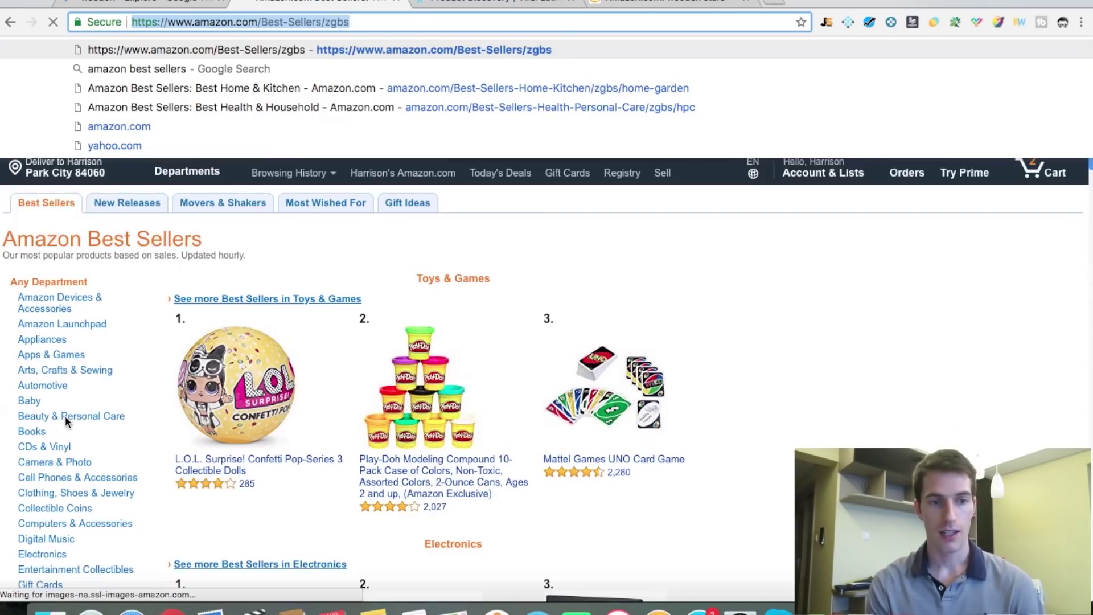
Switch from Best Sellers to Amazon's New Releases, open the Arts, Crafts & Sewing department and browse the top products
{"action": "scroll", "coordinate": [66, 421], "scroll_direction": "up", "scroll_amount": 3}
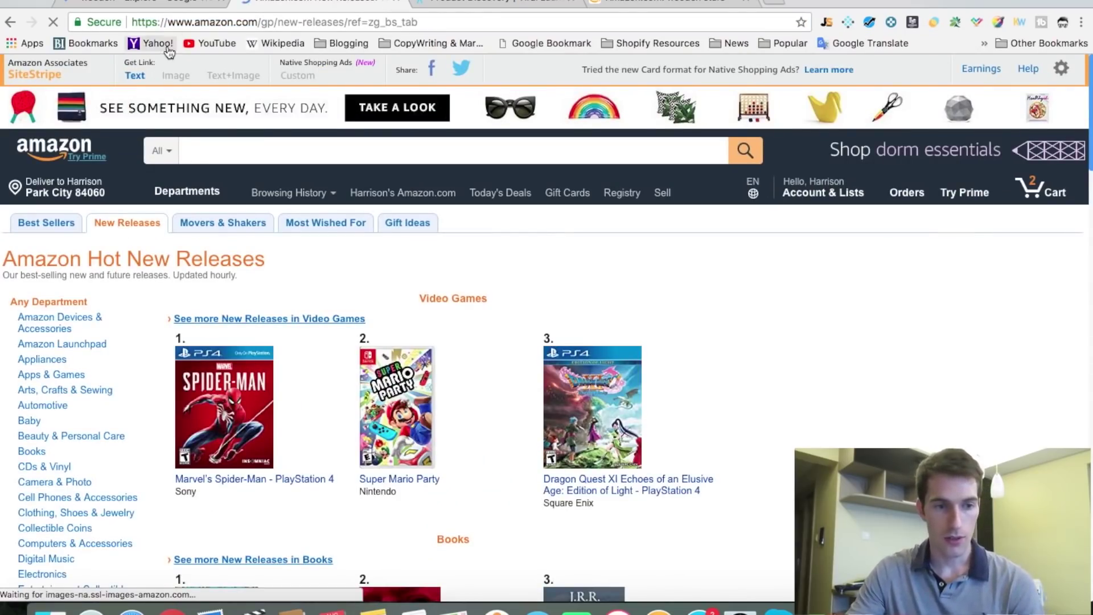
{"action": "scroll", "coordinate": [130, 271], "scroll_direction": "down", "scroll_amount": 1}
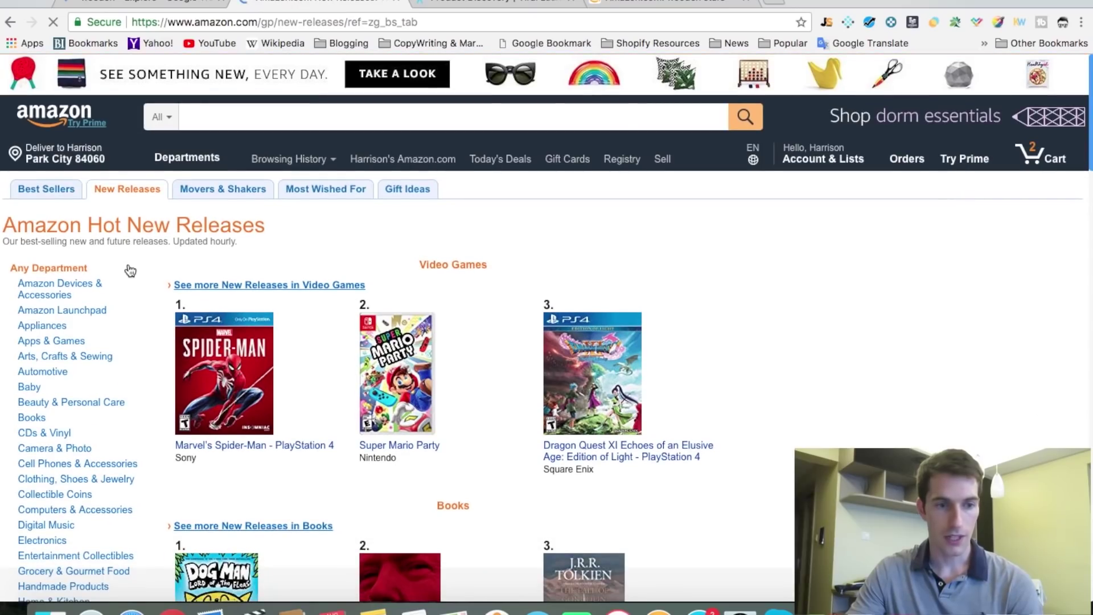
{"action": "scroll", "coordinate": [130, 271], "scroll_direction": "down", "scroll_amount": 4}
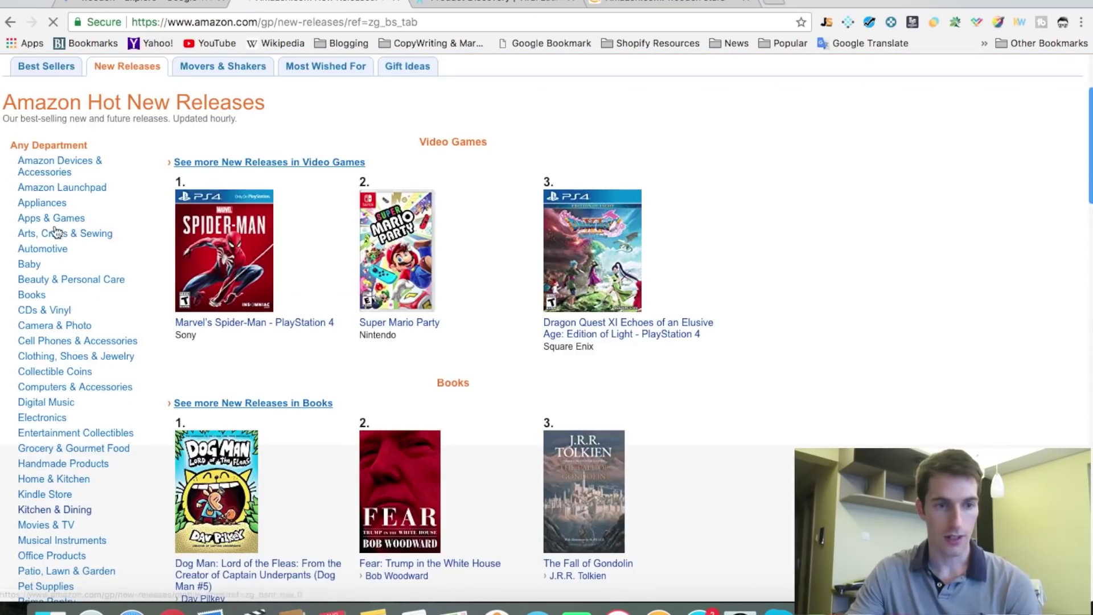
{"action": "left_click", "coordinate": [43, 238]}
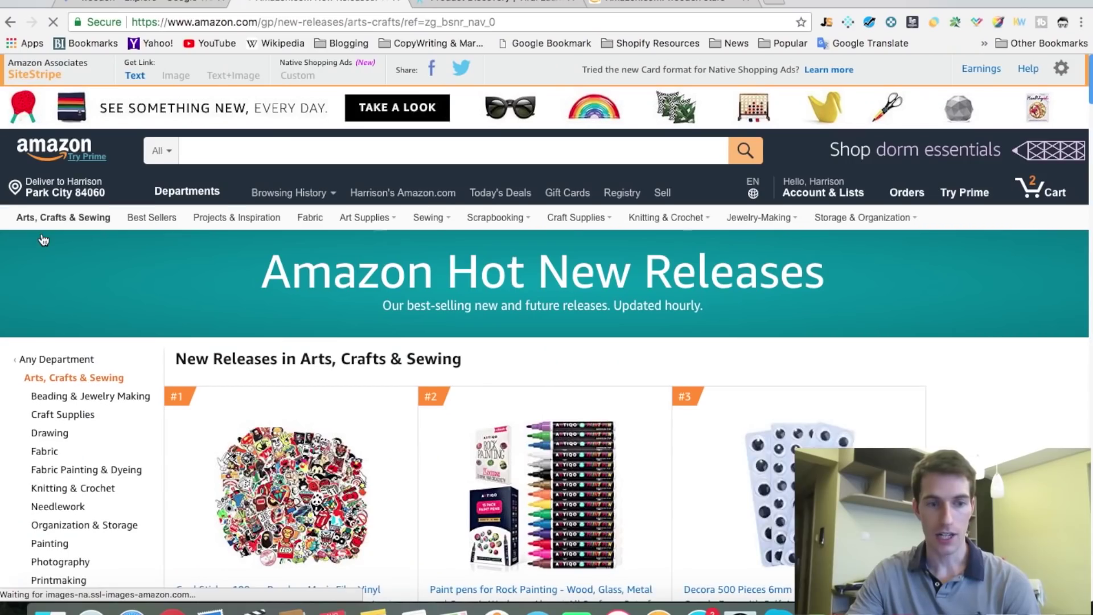
{"action": "scroll", "coordinate": [43, 240], "scroll_direction": "down", "scroll_amount": 1}
{"action": "scroll", "coordinate": [43, 240], "scroll_direction": "down", "scroll_amount": 5}
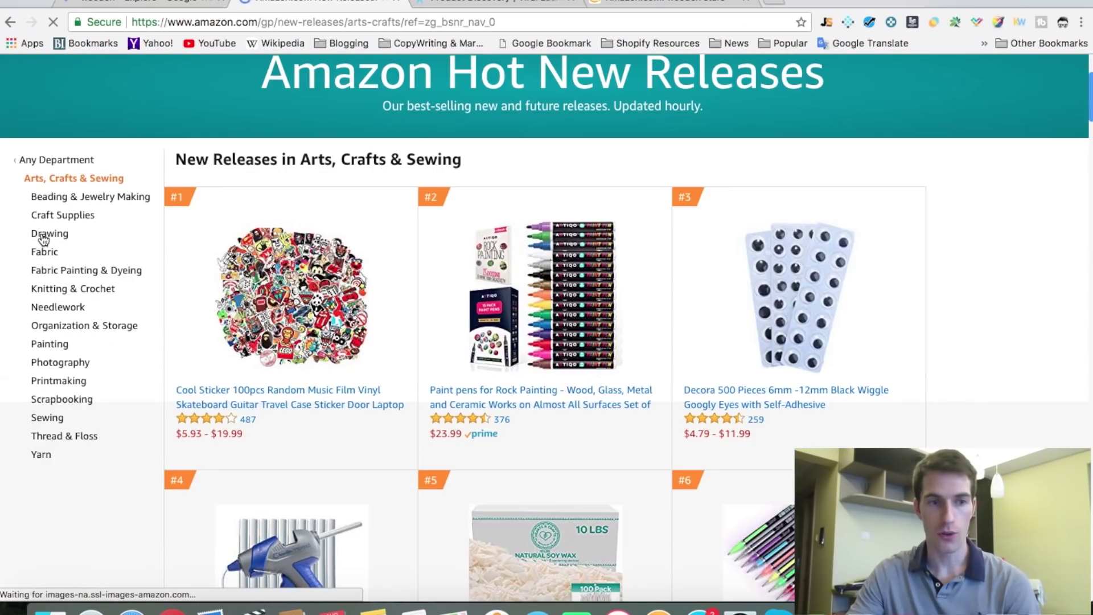
{"action": "scroll", "coordinate": [43, 238], "scroll_direction": "down", "scroll_amount": 1}
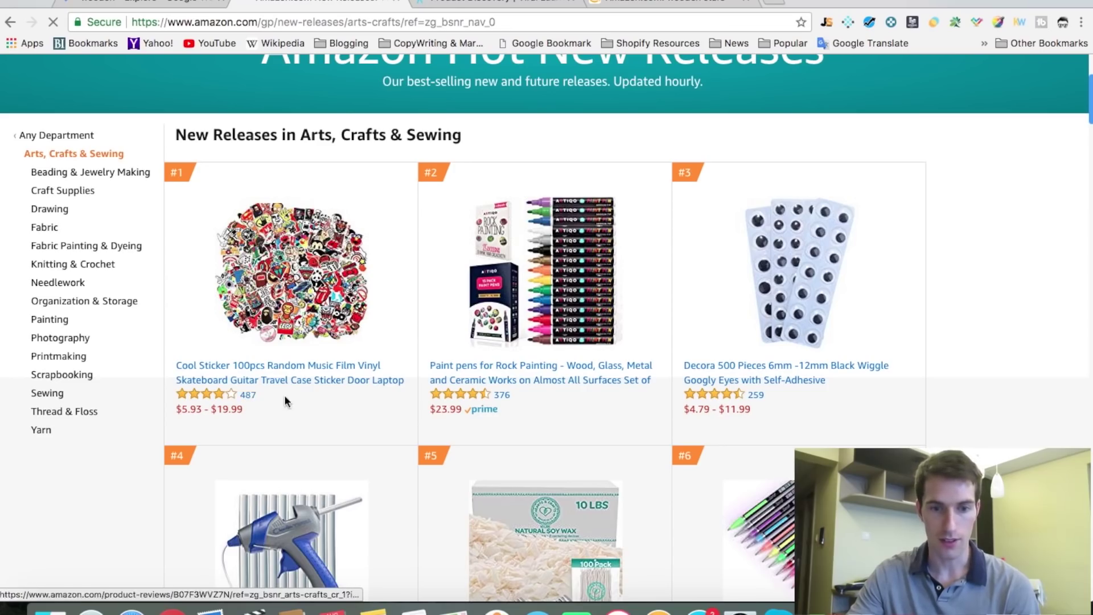
{"action": "scroll", "coordinate": [405, 350], "scroll_direction": "down", "scroll_amount": 3}
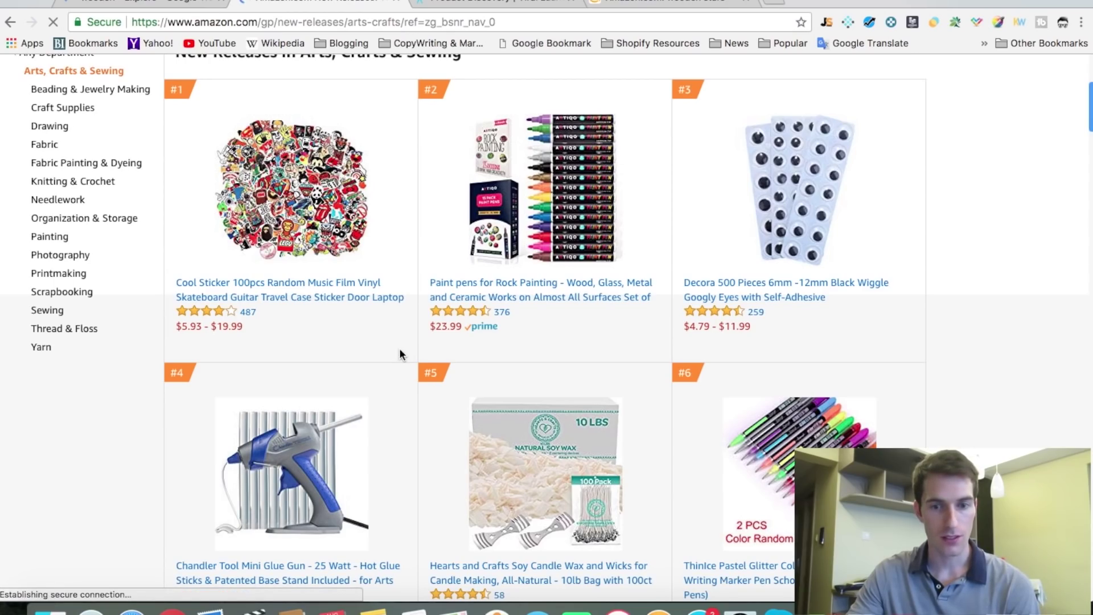
Browse the Arts, Crafts & Sewing new releases down past rank 21 and return to the start of the list
{"action": "scroll", "coordinate": [401, 352], "scroll_direction": "down", "scroll_amount": 5}
{"action": "scroll", "coordinate": [125, 410], "scroll_direction": "down", "scroll_amount": 5}
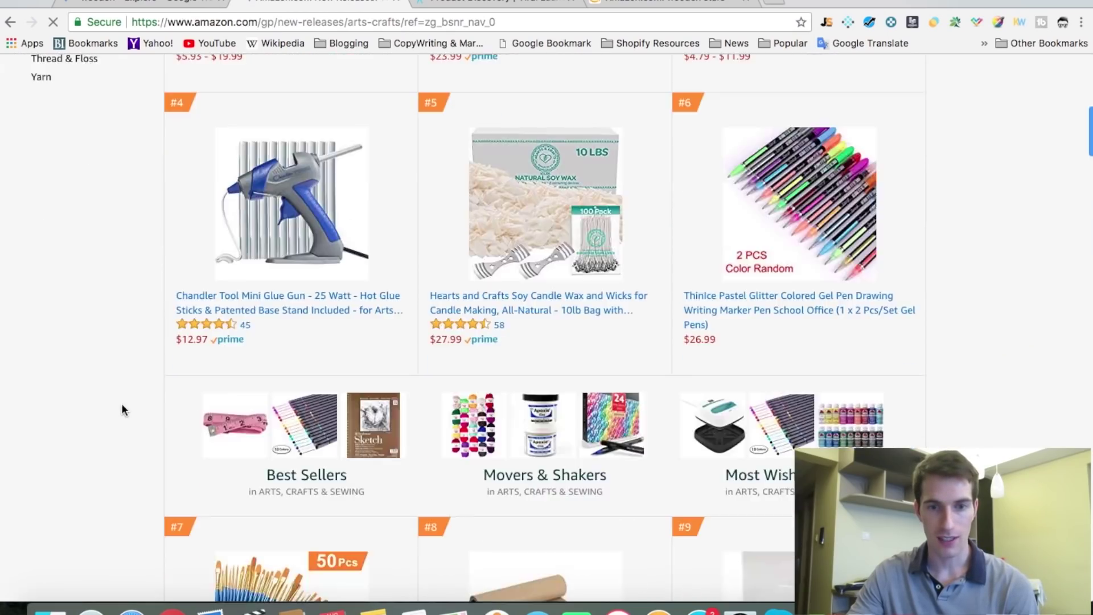
{"action": "scroll", "coordinate": [124, 410], "scroll_direction": "down", "scroll_amount": 10}
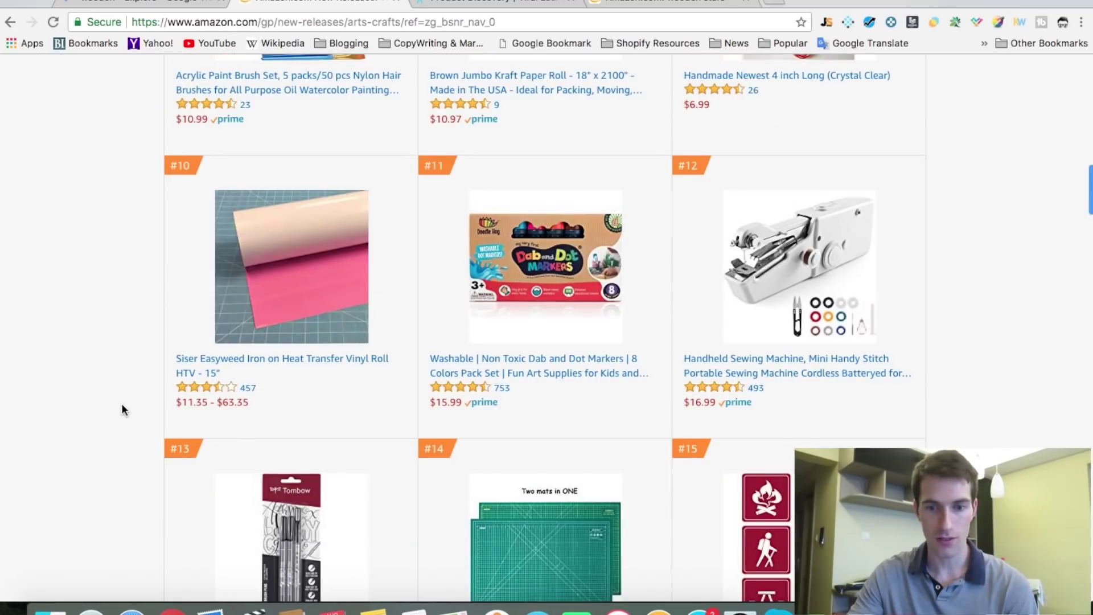
{"action": "scroll", "coordinate": [123, 409], "scroll_direction": "down", "scroll_amount": 15}
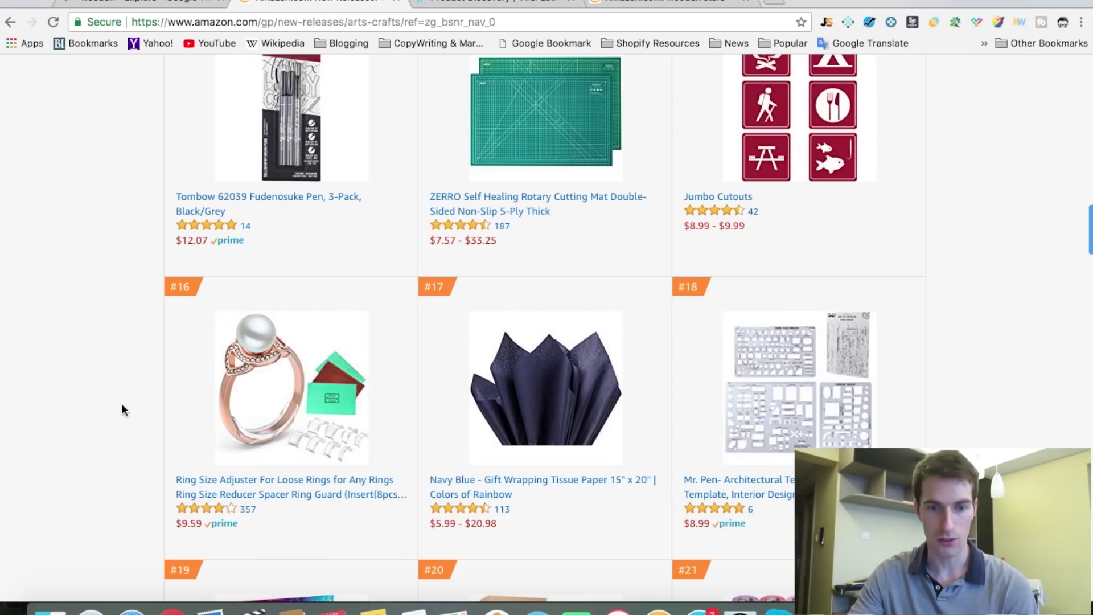
{"action": "scroll", "coordinate": [123, 409], "scroll_direction": "down", "scroll_amount": 5}
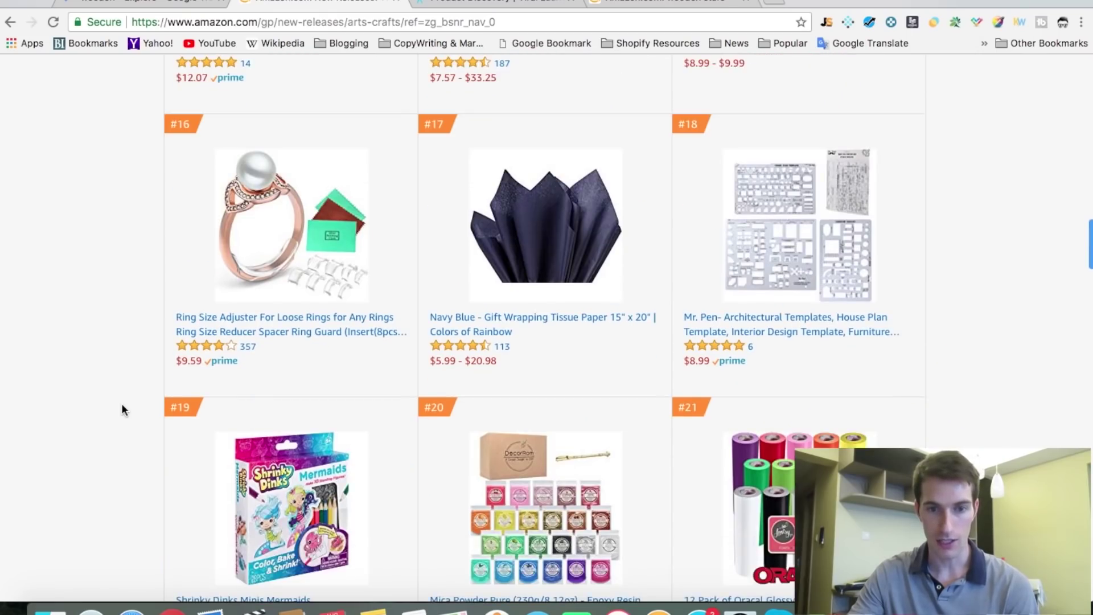
{"action": "scroll", "coordinate": [123, 409], "scroll_direction": "down", "scroll_amount": 12}
{"action": "scroll", "coordinate": [123, 409], "scroll_direction": "up", "scroll_amount": 20}
{"action": "scroll", "coordinate": [123, 410], "scroll_direction": "up", "scroll_amount": 10}
{"action": "scroll", "coordinate": [122, 410], "scroll_direction": "down", "scroll_amount": 4}
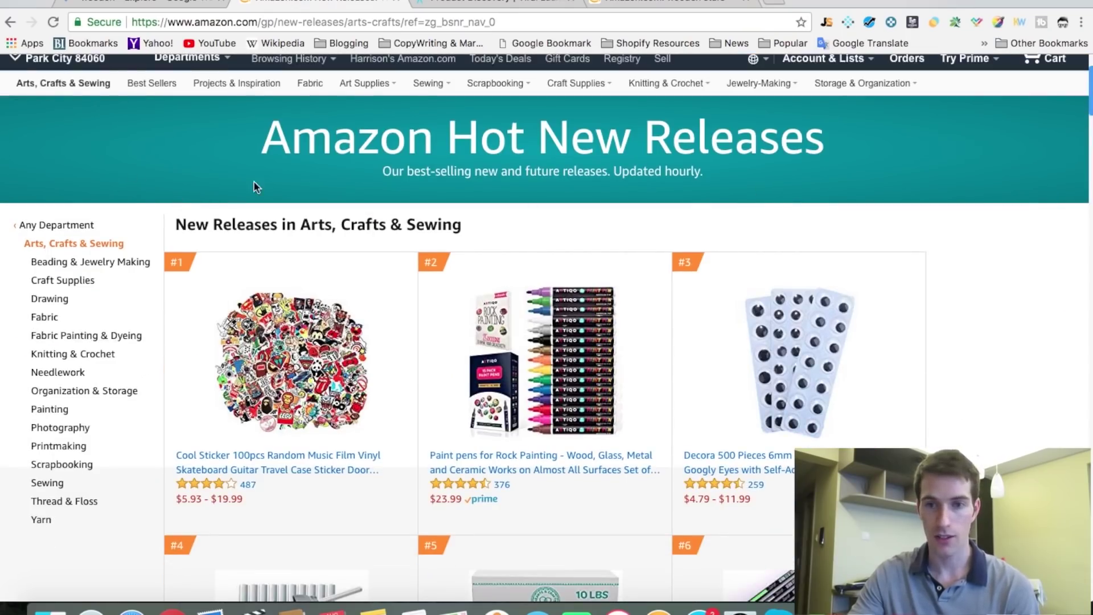
Run the Jungle Scout extension on the Arts, Crafts & Sewing new releases, extract the next page of results and look through the products
{"action": "left_click", "coordinate": [826, 22]}
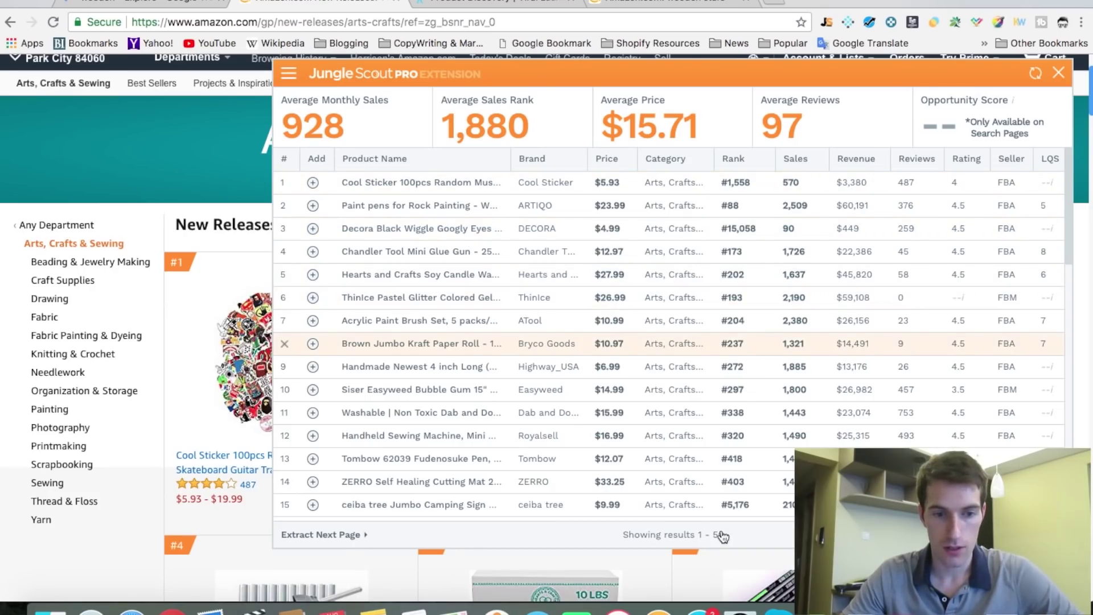
{"action": "left_click", "coordinate": [325, 535]}
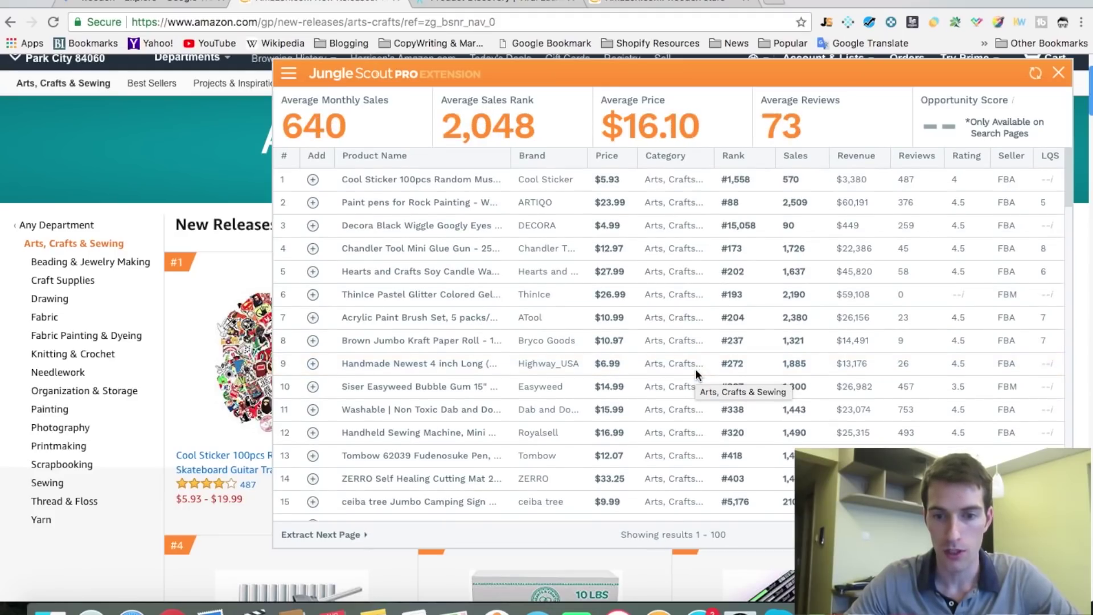
{"action": "scroll", "coordinate": [696, 369], "scroll_direction": "down", "scroll_amount": 2}
{"action": "scroll", "coordinate": [695, 375], "scroll_direction": "down", "scroll_amount": 2}
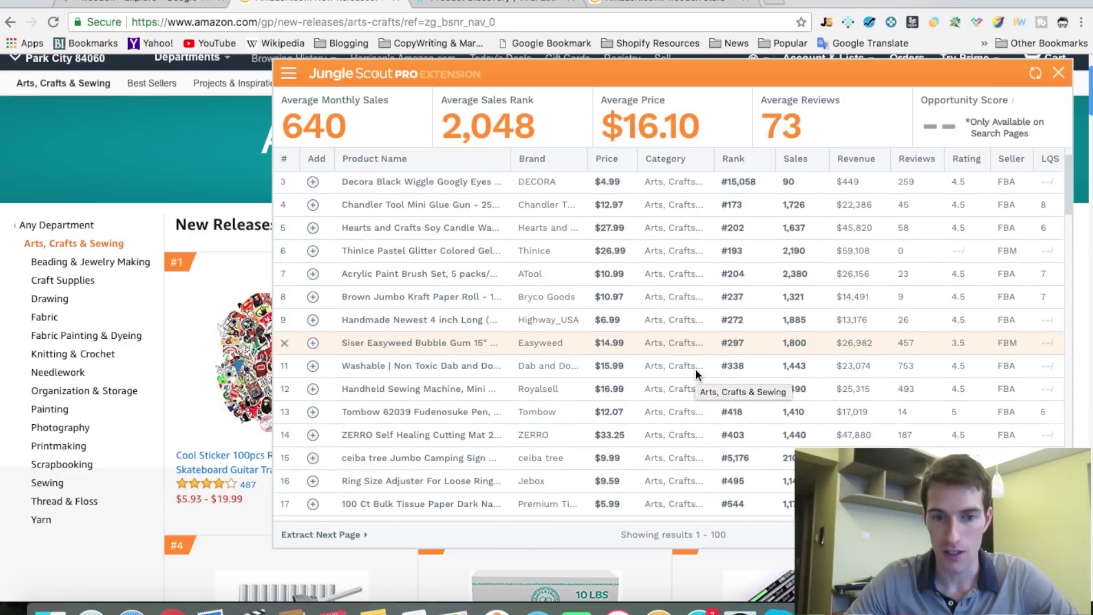
{"action": "scroll", "coordinate": [446, 235], "scroll_direction": "down", "scroll_amount": 1}
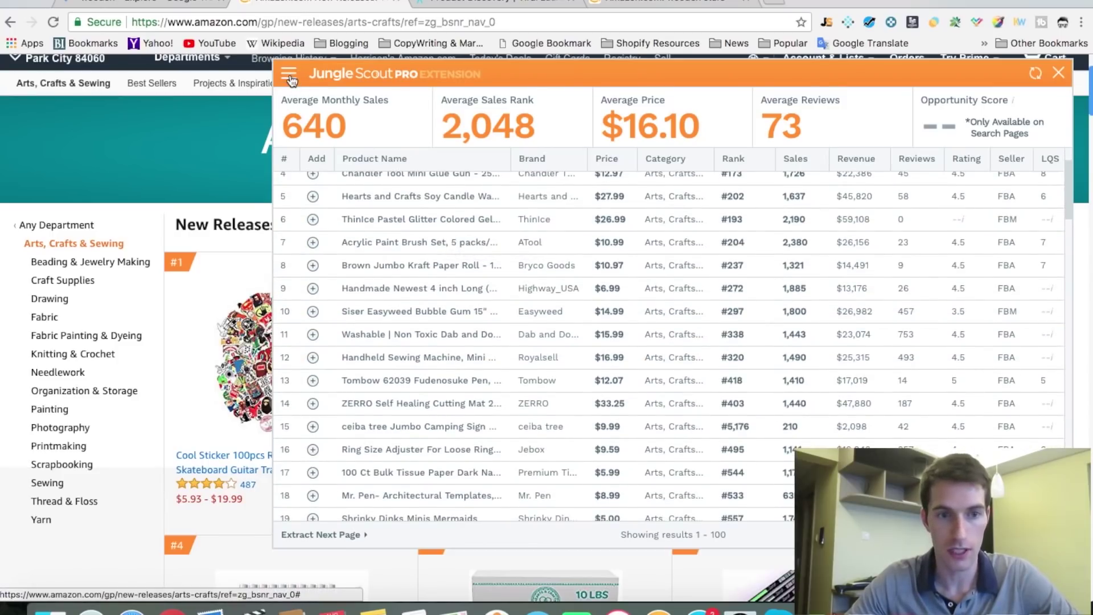
Filter the Jungle Scout results to a lowest price of 15 and a highest review count of 100, and look over the matches
{"action": "left_click", "coordinate": [289, 78]}
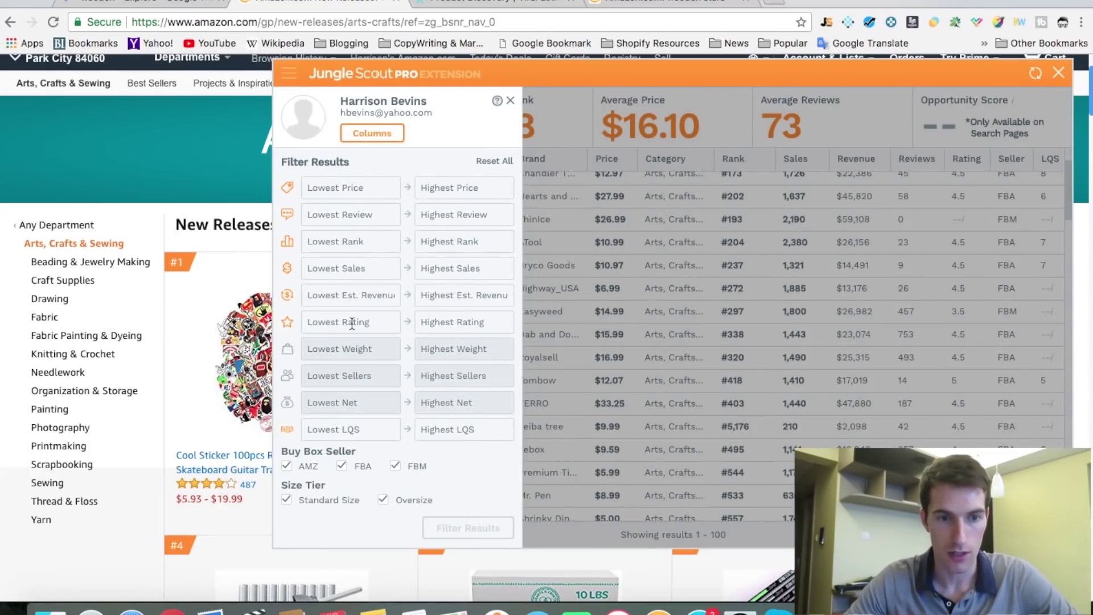
{"action": "left_click", "coordinate": [344, 191]}
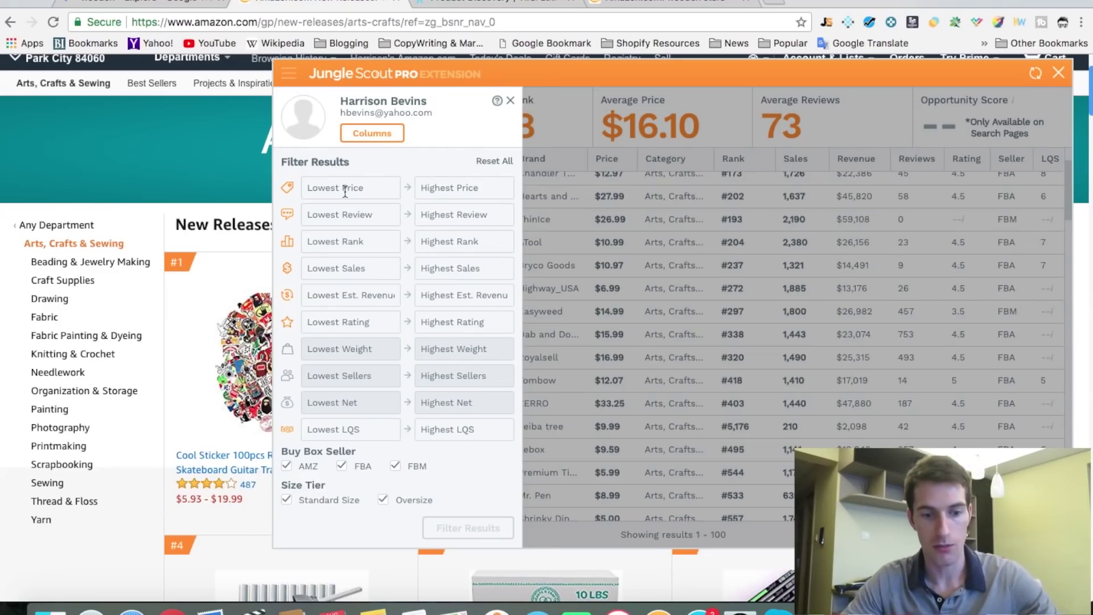
{"action": "type", "text": "15"}
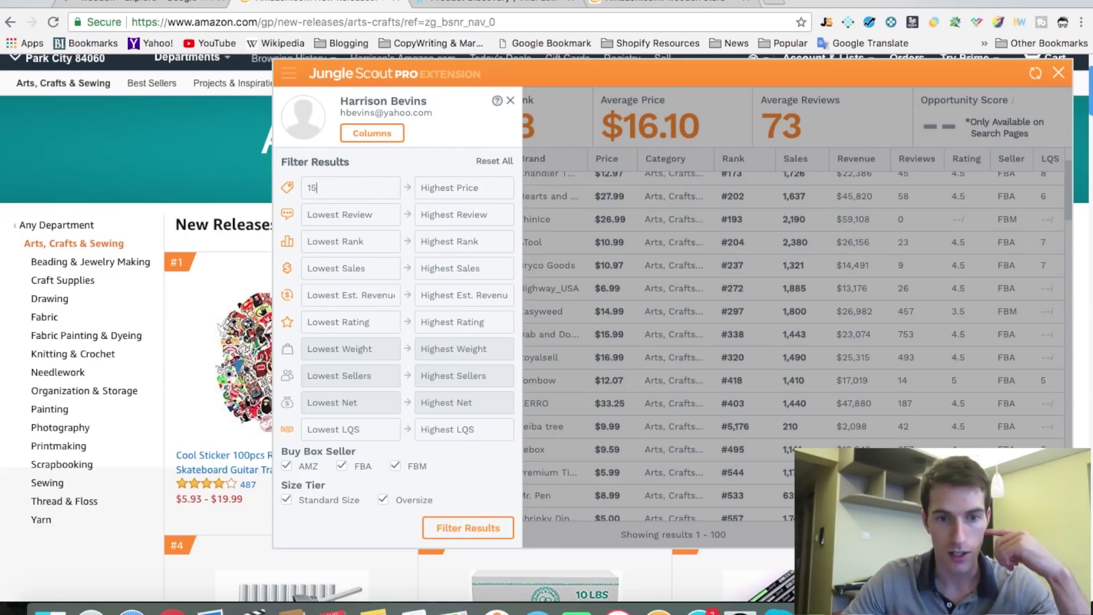
{"action": "left_click", "coordinate": [442, 212]}
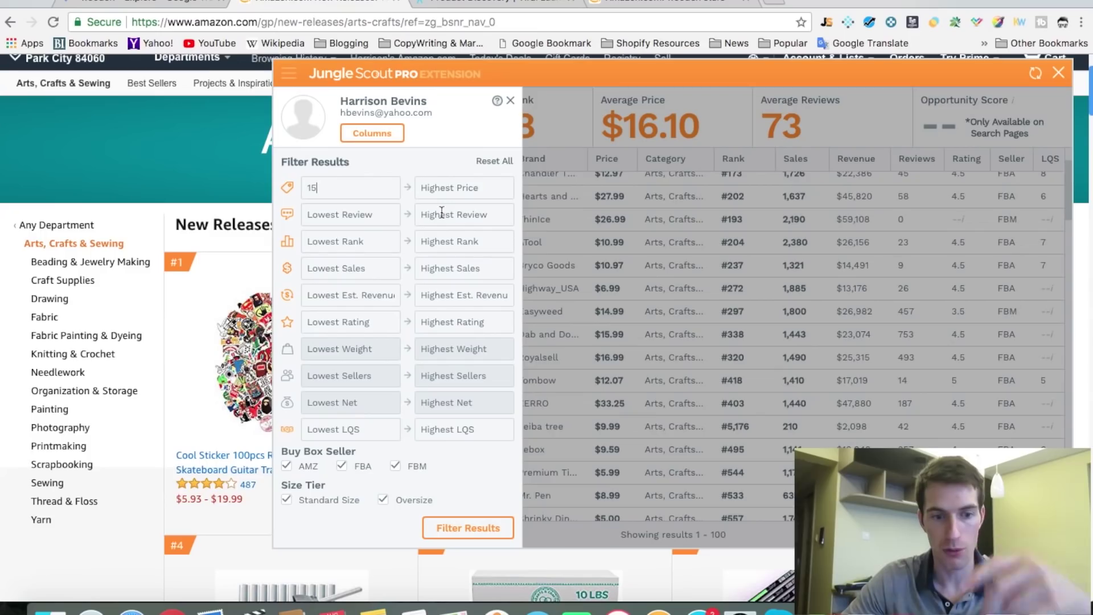
{"action": "type", "text": "1"}
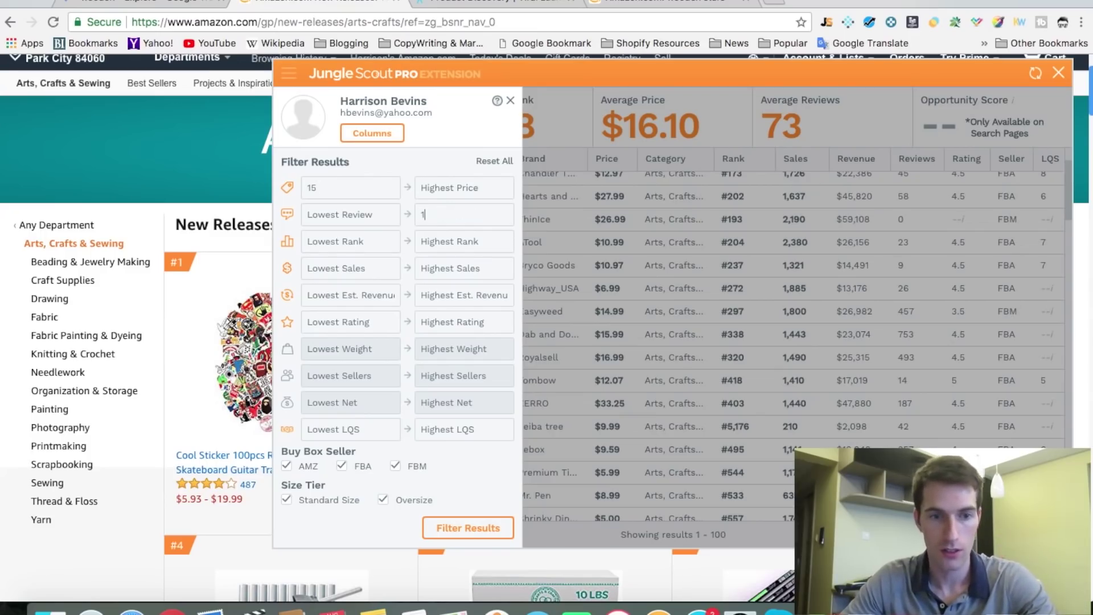
{"action": "type", "text": "00"}
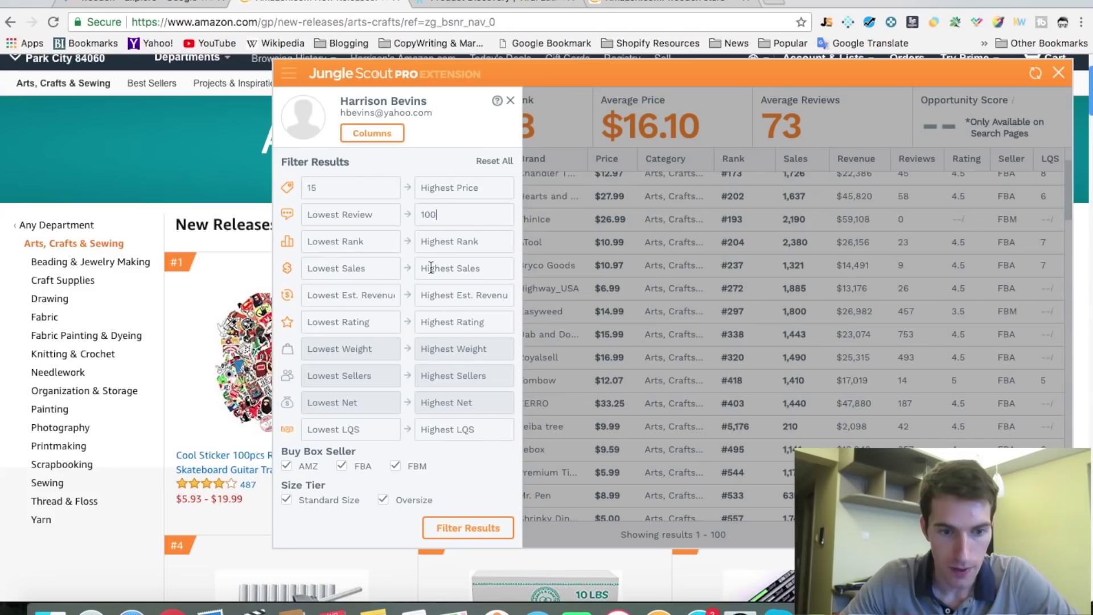
{"action": "scroll", "coordinate": [431, 267], "scroll_direction": "down", "scroll_amount": 2}
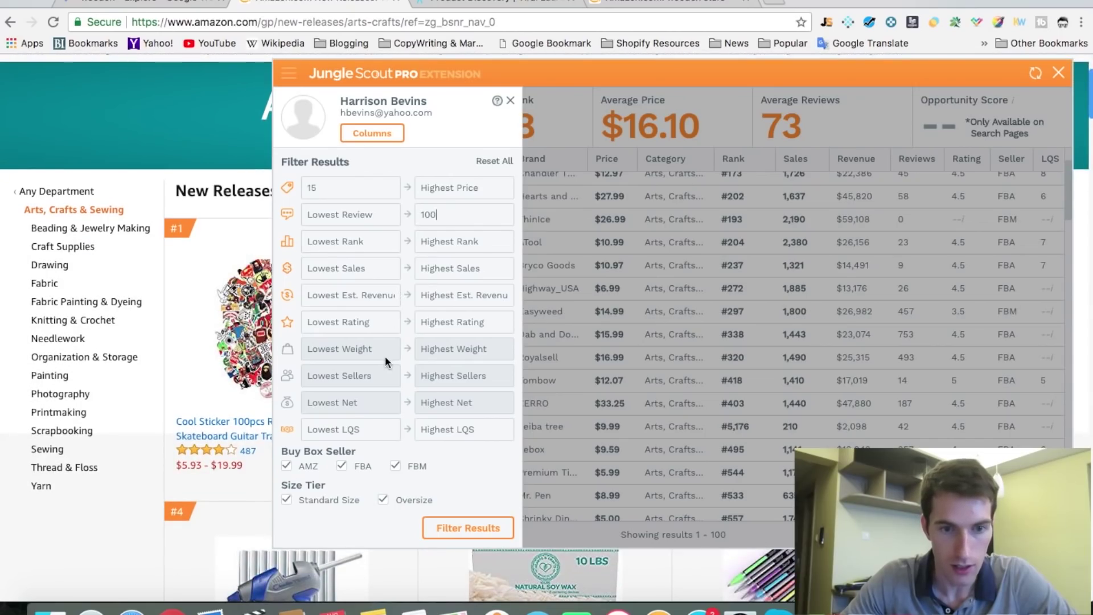
{"action": "scroll", "coordinate": [398, 268], "scroll_direction": "up", "scroll_amount": 2}
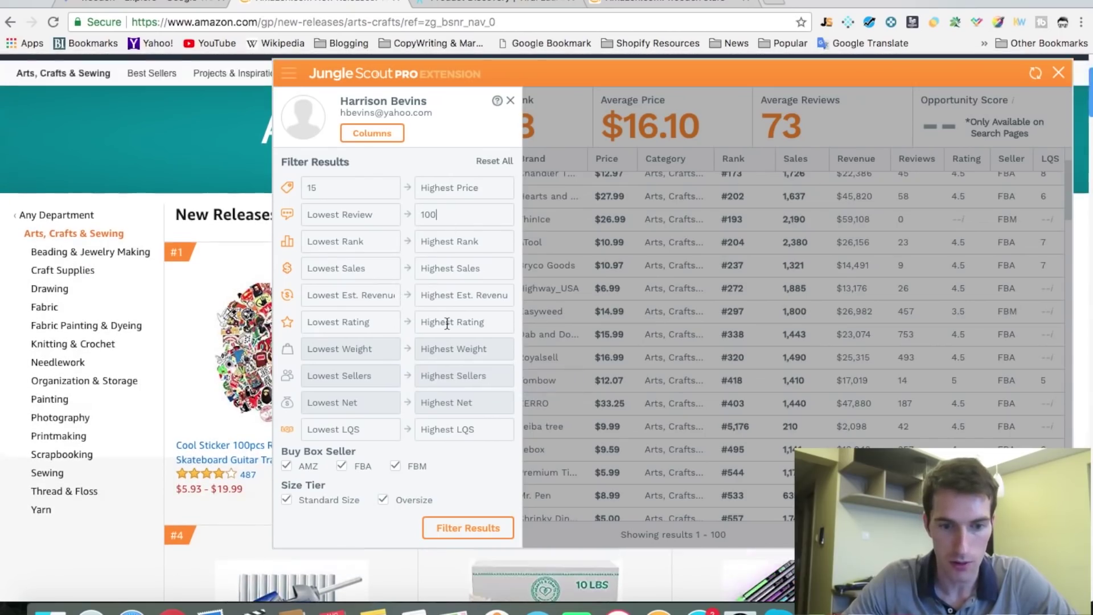
{"action": "left_click", "coordinate": [448, 528]}
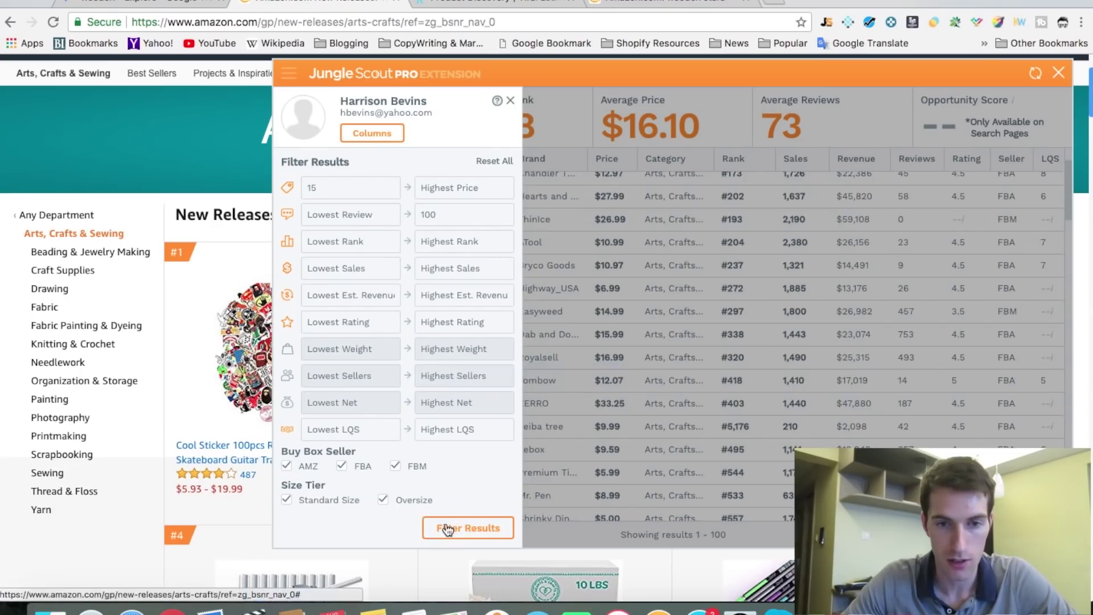
{"action": "left_click", "coordinate": [510, 101]}
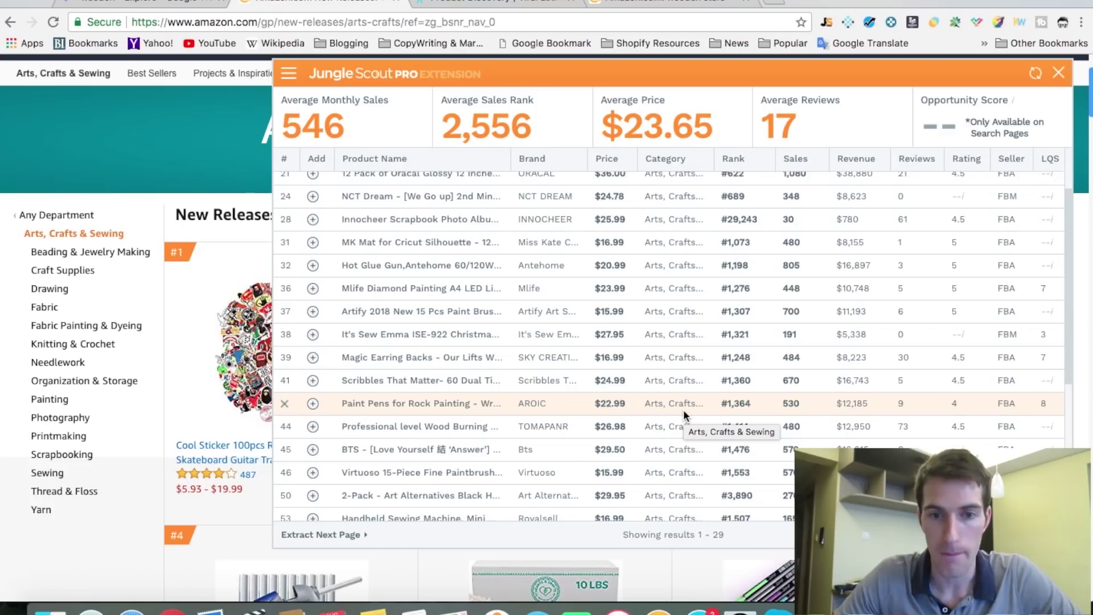
{"action": "scroll", "coordinate": [683, 408], "scroll_direction": "up", "scroll_amount": 3}
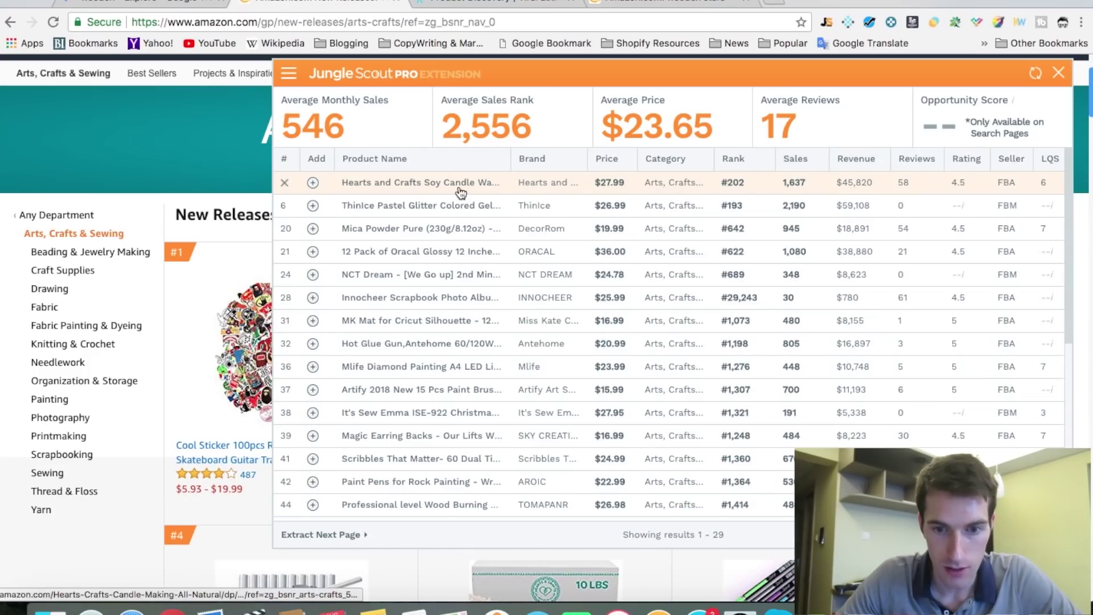
Search Amazon for "soy candle making kit" in the "wooden stars" results page and browse the product listings
{"action": "mouse_move", "coordinate": [461, 194]}
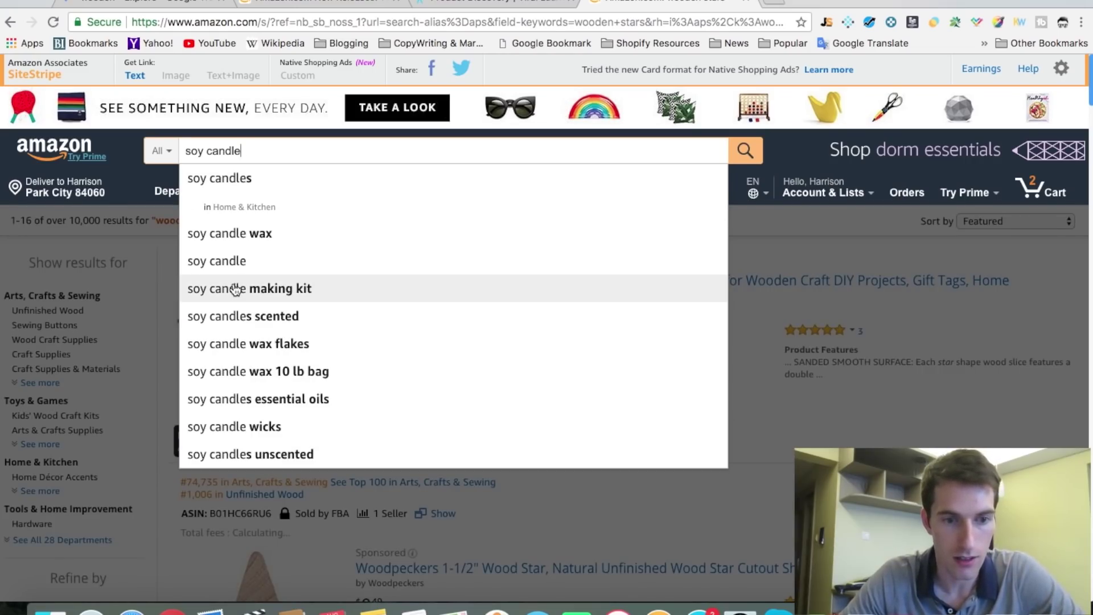
{"action": "left_click", "coordinate": [236, 289]}
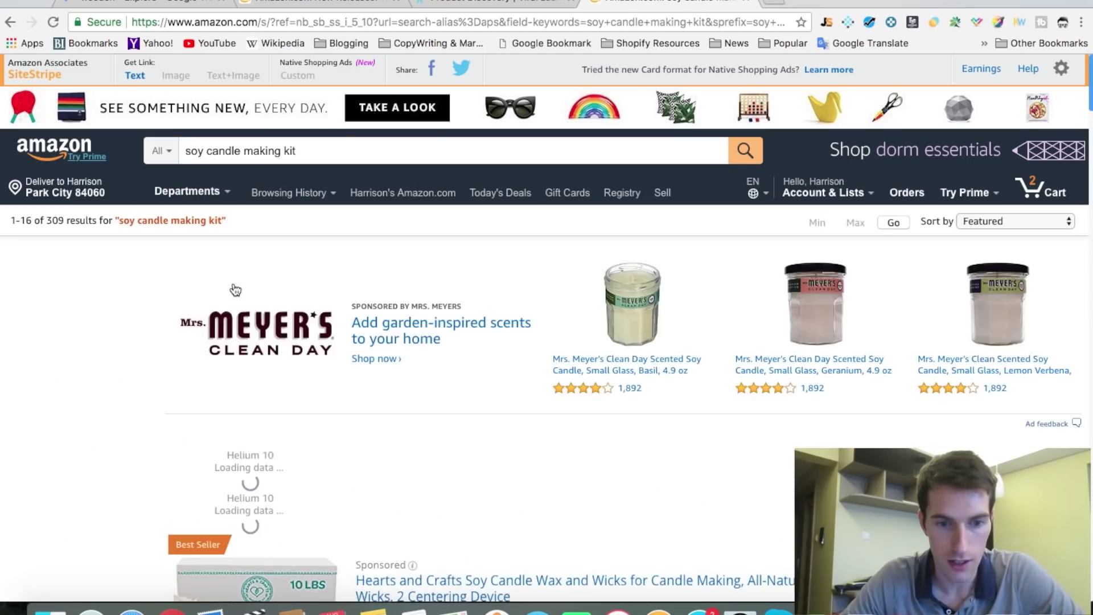
{"action": "scroll", "coordinate": [236, 290], "scroll_direction": "down", "scroll_amount": 3}
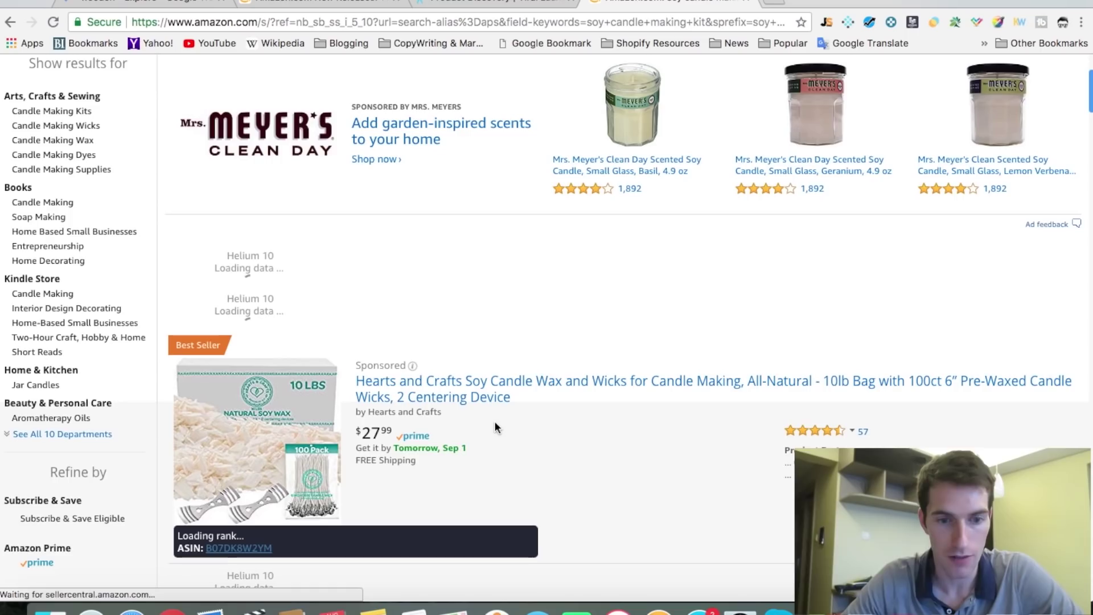
{"action": "scroll", "coordinate": [625, 371], "scroll_direction": "down", "scroll_amount": 5}
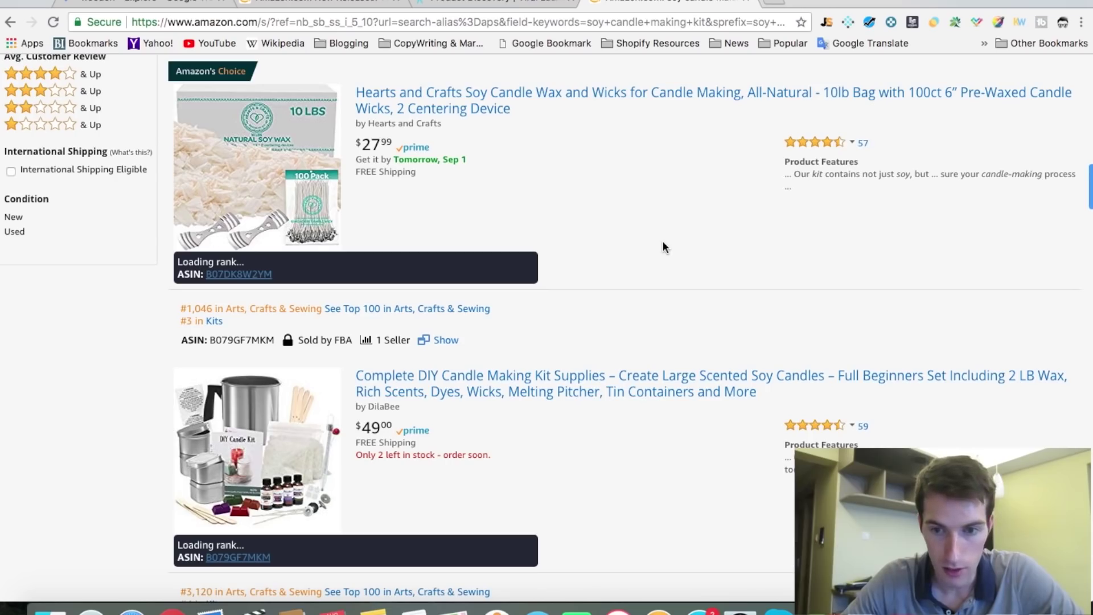
{"action": "scroll", "coordinate": [662, 242], "scroll_direction": "down", "scroll_amount": 4}
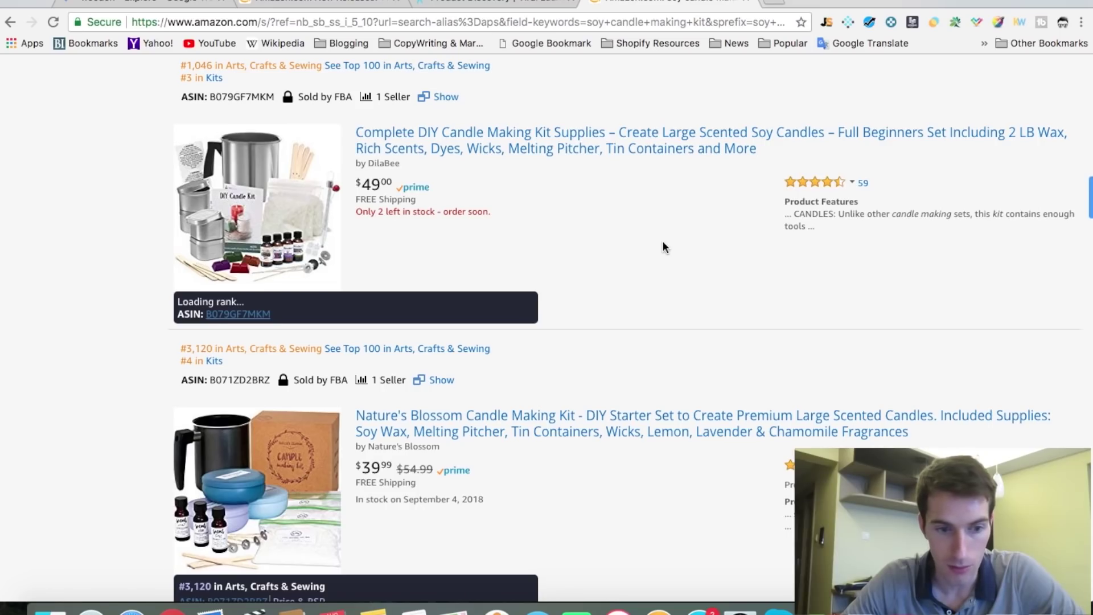
{"action": "scroll", "coordinate": [662, 241], "scroll_direction": "down", "scroll_amount": 3}
{"action": "scroll", "coordinate": [692, 304], "scroll_direction": "down", "scroll_amount": 3}
{"action": "scroll", "coordinate": [692, 304], "scroll_direction": "up", "scroll_amount": 4}
{"action": "scroll", "coordinate": [693, 310], "scroll_direction": "up", "scroll_amount": 1}
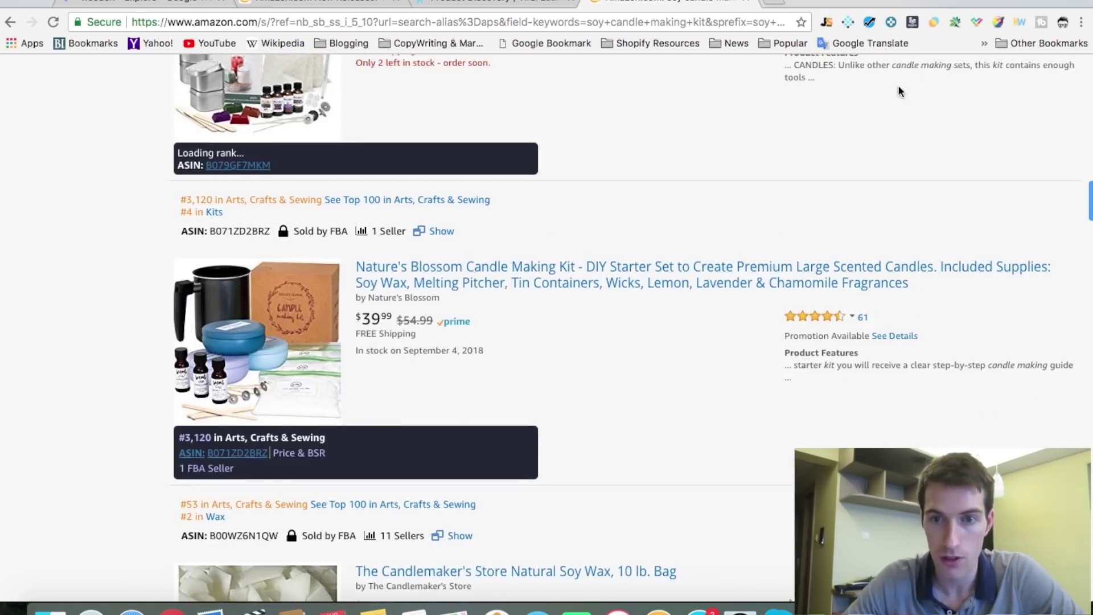
Run the Viral Launch analysis on "soy candle making kit" and examine the top sellers' revenue, price, margin, sales and review columns
{"action": "left_click", "coordinate": [847, 23]}
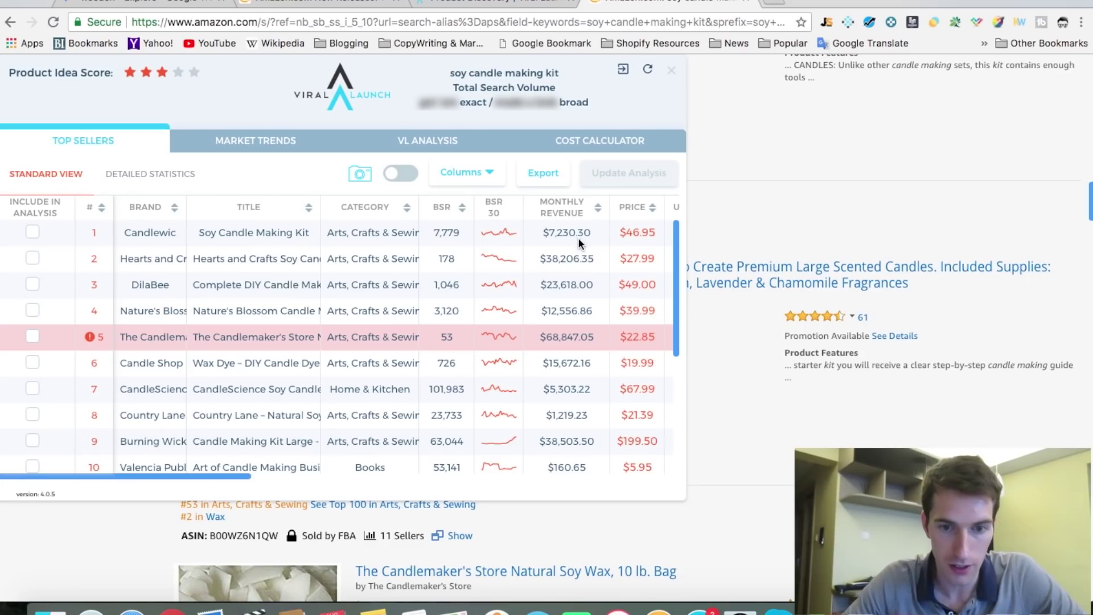
{"action": "scroll", "coordinate": [579, 237], "scroll_direction": "right", "scroll_amount": 4}
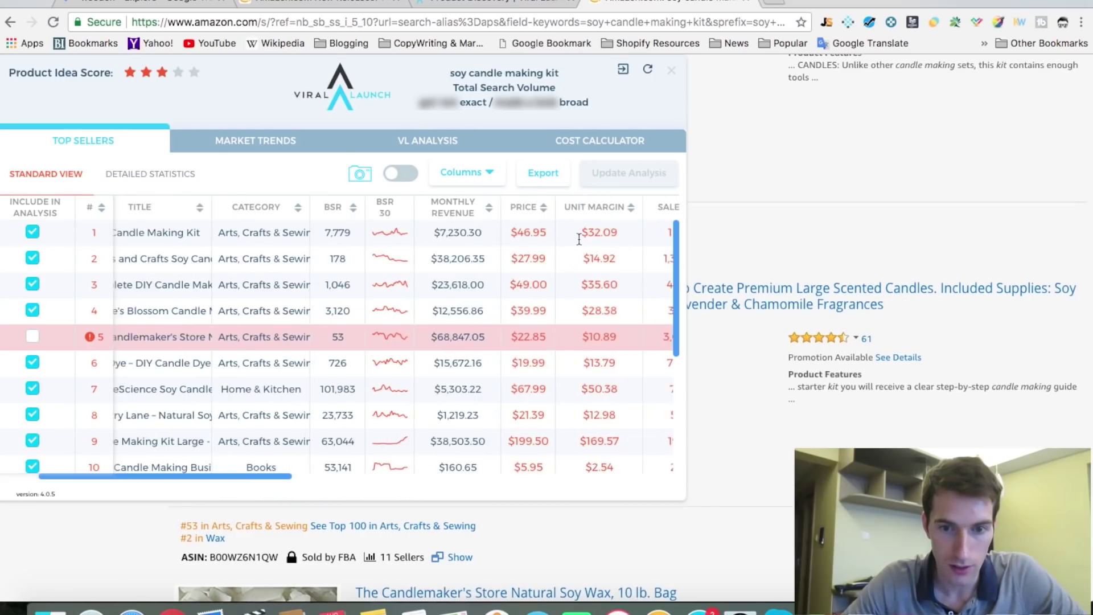
{"action": "scroll", "coordinate": [578, 240], "scroll_direction": "right", "scroll_amount": 2}
{"action": "scroll", "coordinate": [578, 240], "scroll_direction": "right", "scroll_amount": 3}
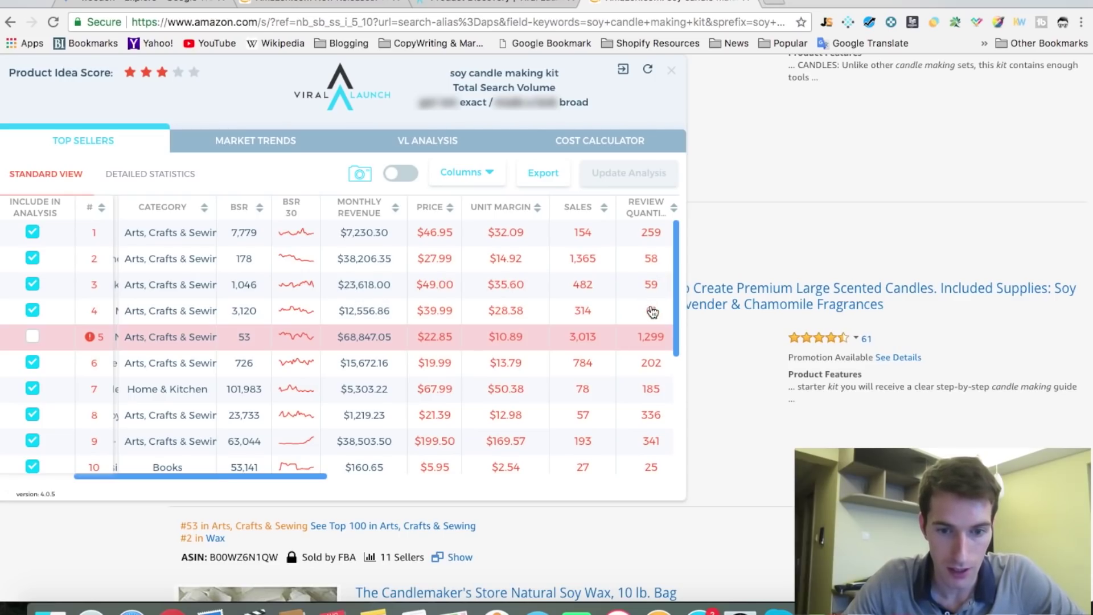
{"action": "scroll", "coordinate": [641, 374], "scroll_direction": "down", "scroll_amount": 3}
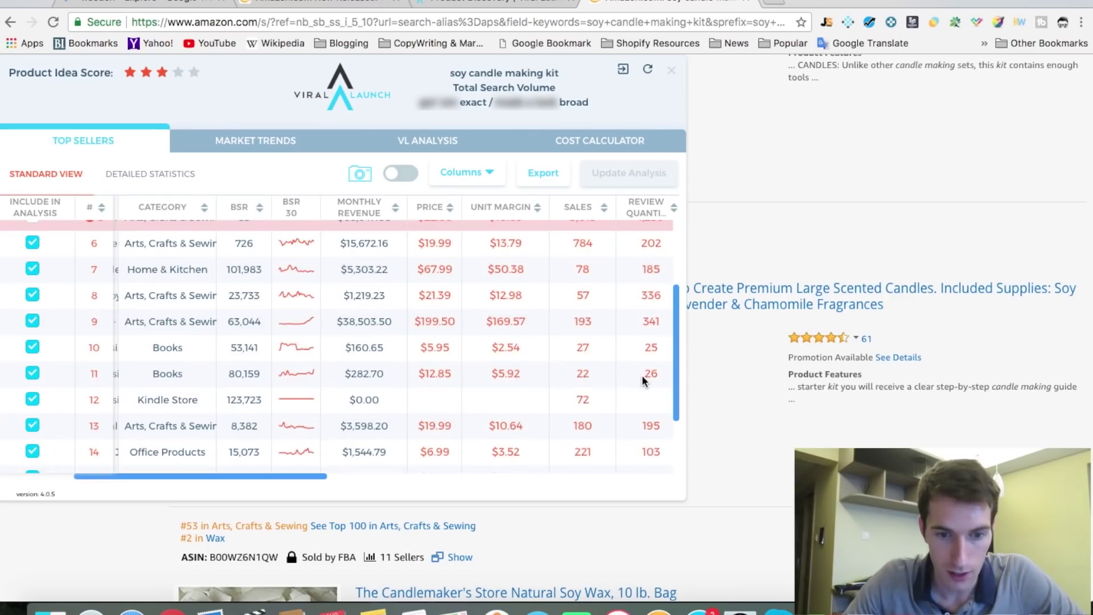
{"action": "scroll", "coordinate": [641, 381], "scroll_direction": "down", "scroll_amount": 2}
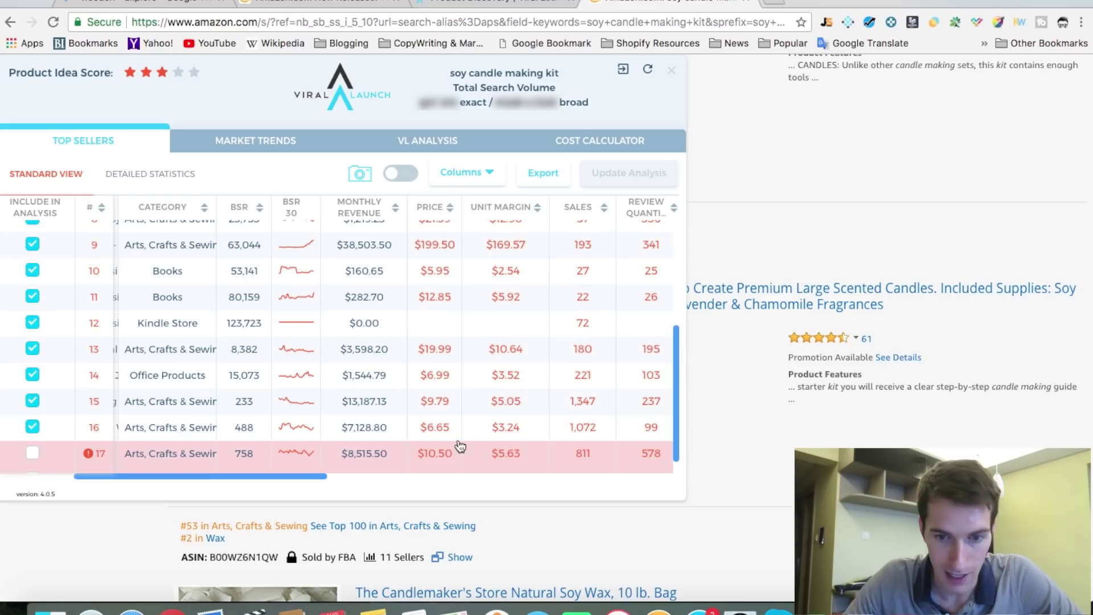
{"action": "scroll", "coordinate": [636, 429], "scroll_direction": "down", "scroll_amount": 1}
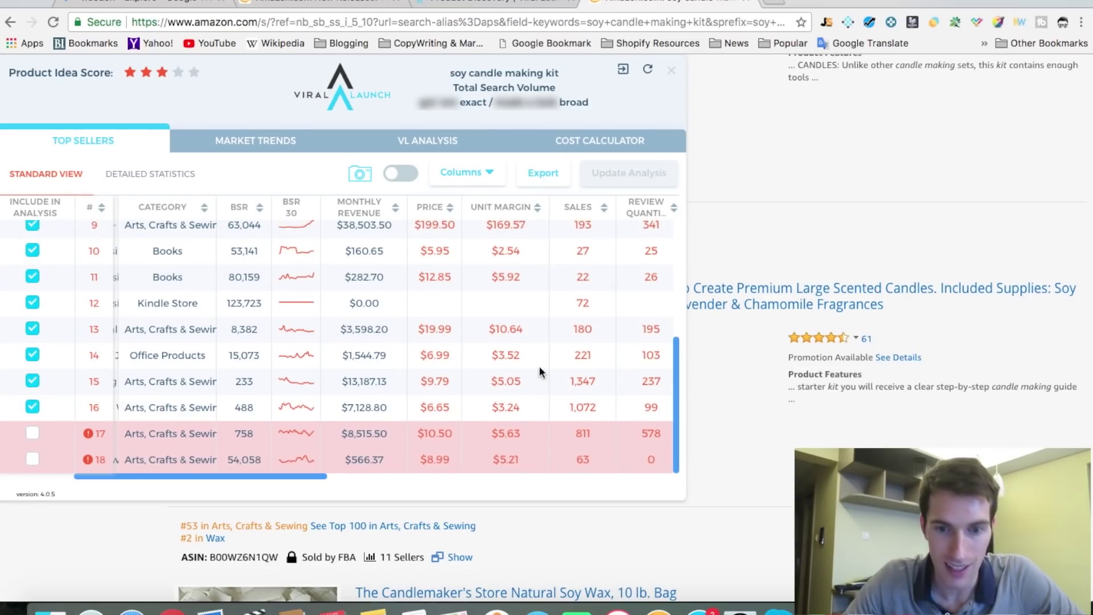
{"action": "scroll", "coordinate": [537, 366], "scroll_direction": "up", "scroll_amount": 8}
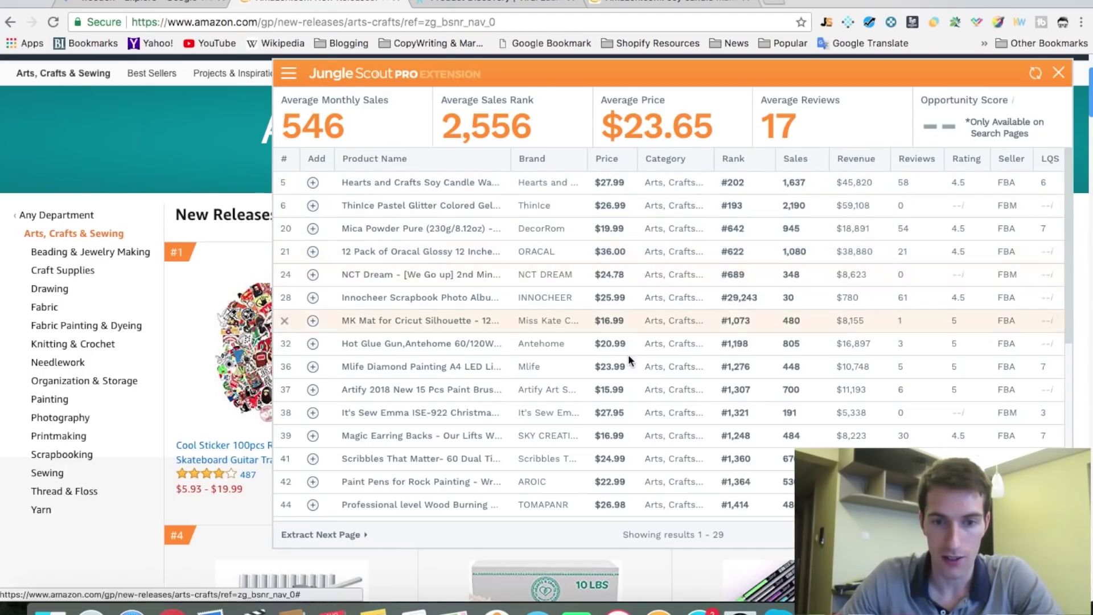
Return to the filtered Jungle Scout results for the new releases and preview further products such as the hot glue gun and brush pens
{"action": "mouse_move", "coordinate": [415, 370]}
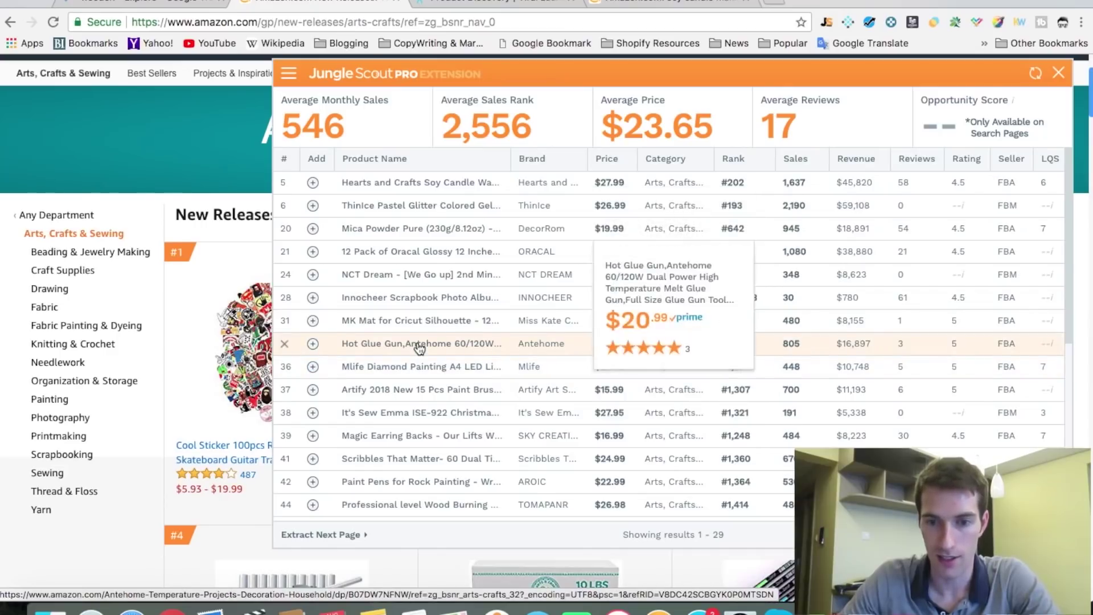
{"action": "scroll", "coordinate": [419, 348], "scroll_direction": "down", "scroll_amount": 3}
{"action": "scroll", "coordinate": [420, 348], "scroll_direction": "down", "scroll_amount": 2}
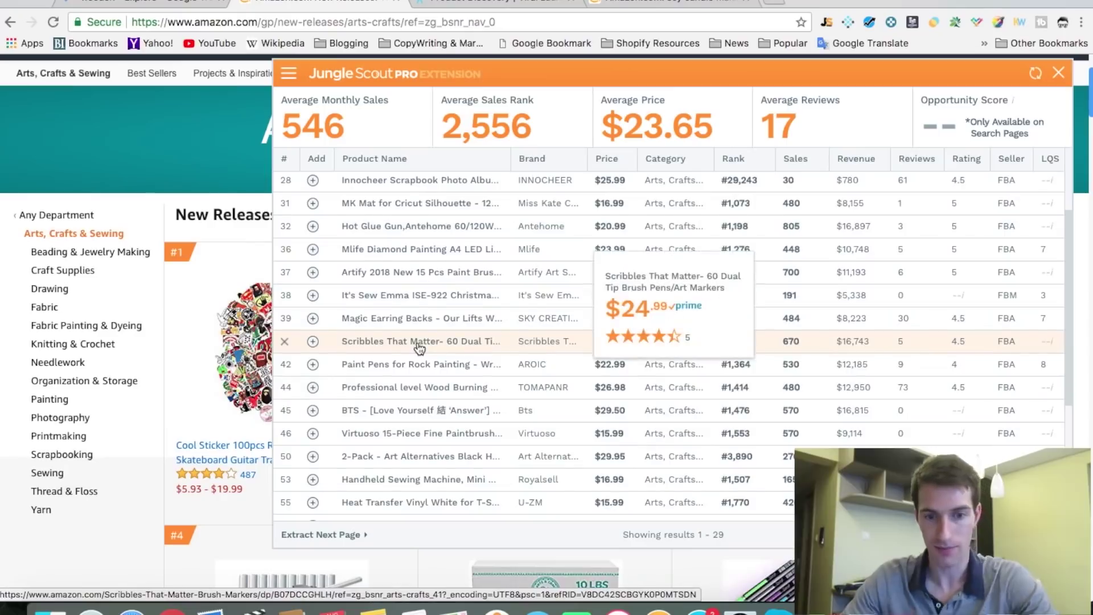
Switch to Viral Launch's Product Discovery keyword search and look over its category, sales, price, review and advanced filters
{"action": "scroll", "coordinate": [420, 348], "scroll_direction": "down", "scroll_amount": 3}
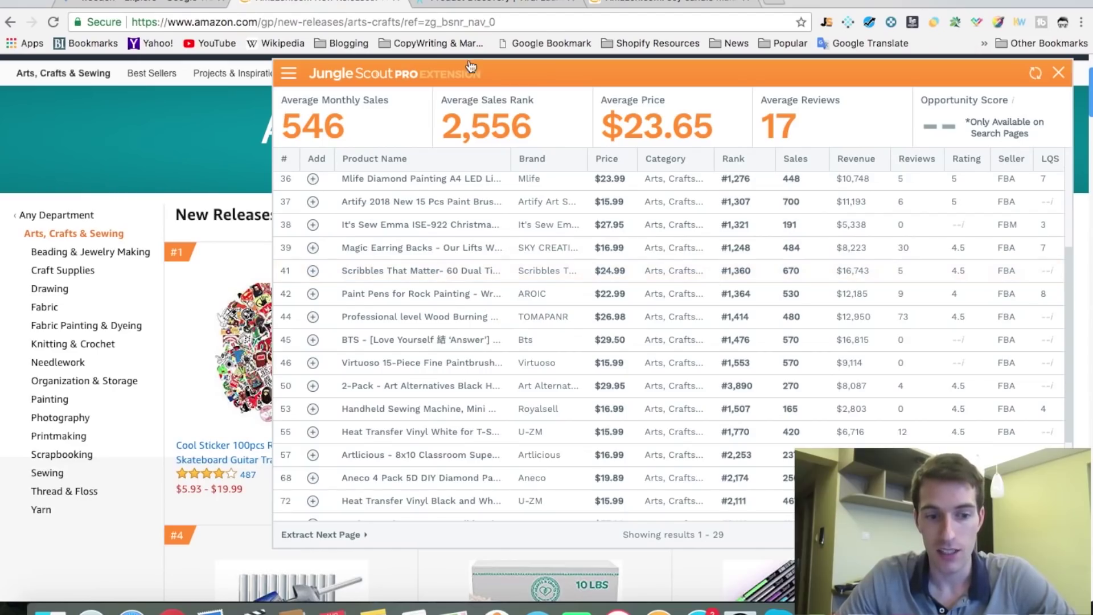
{"action": "left_click", "coordinate": [483, 2]}
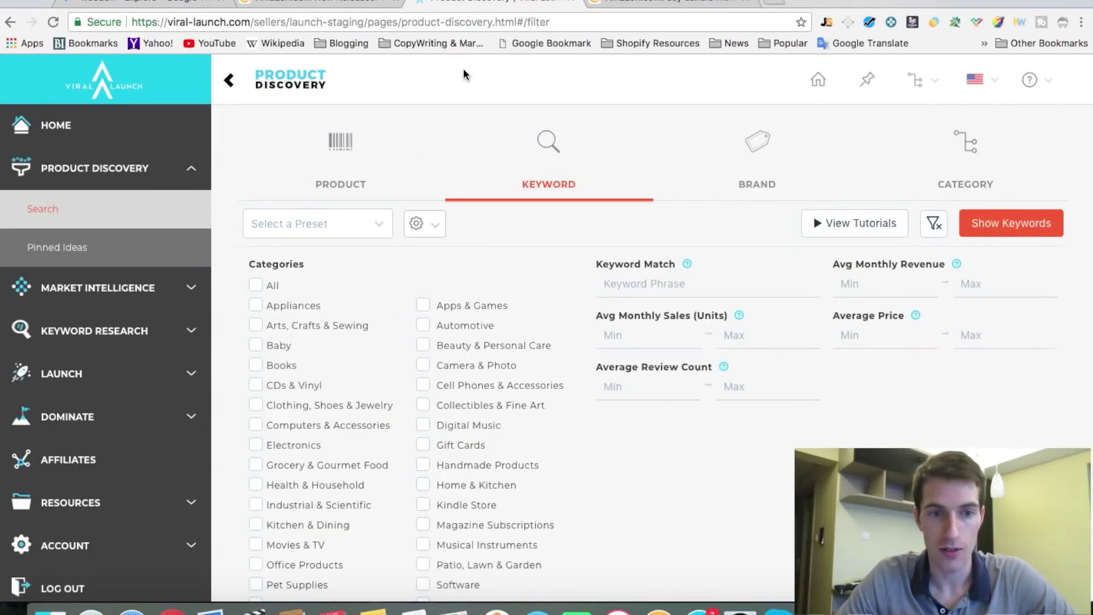
{"action": "scroll", "coordinate": [464, 74], "scroll_direction": "down", "scroll_amount": 2}
{"action": "scroll", "coordinate": [464, 74], "scroll_direction": "up", "scroll_amount": 2}
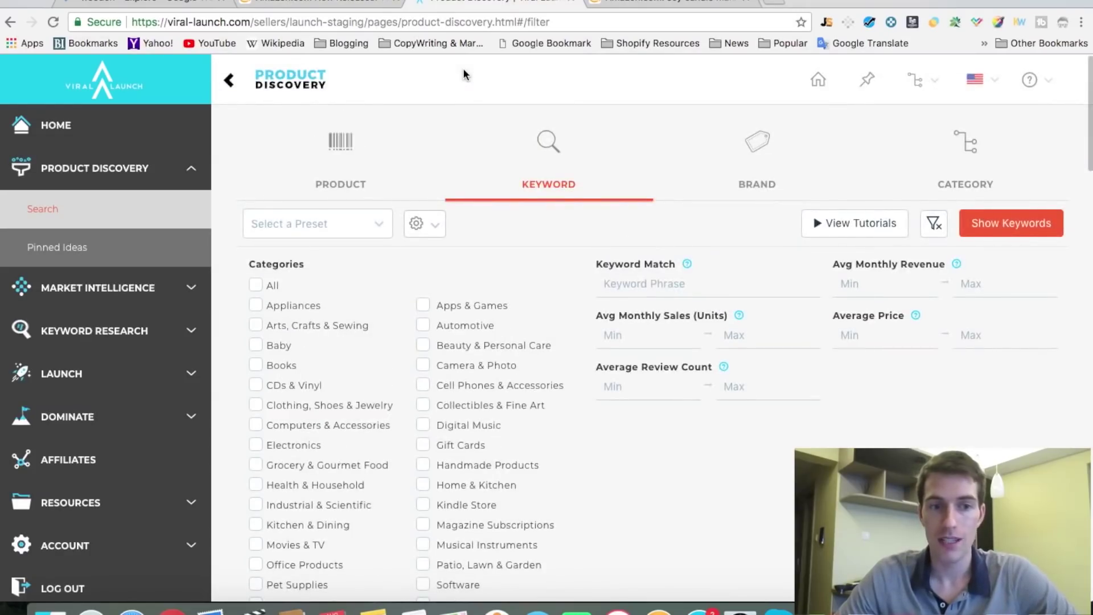
{"action": "scroll", "coordinate": [308, 288], "scroll_direction": "down", "scroll_amount": 3}
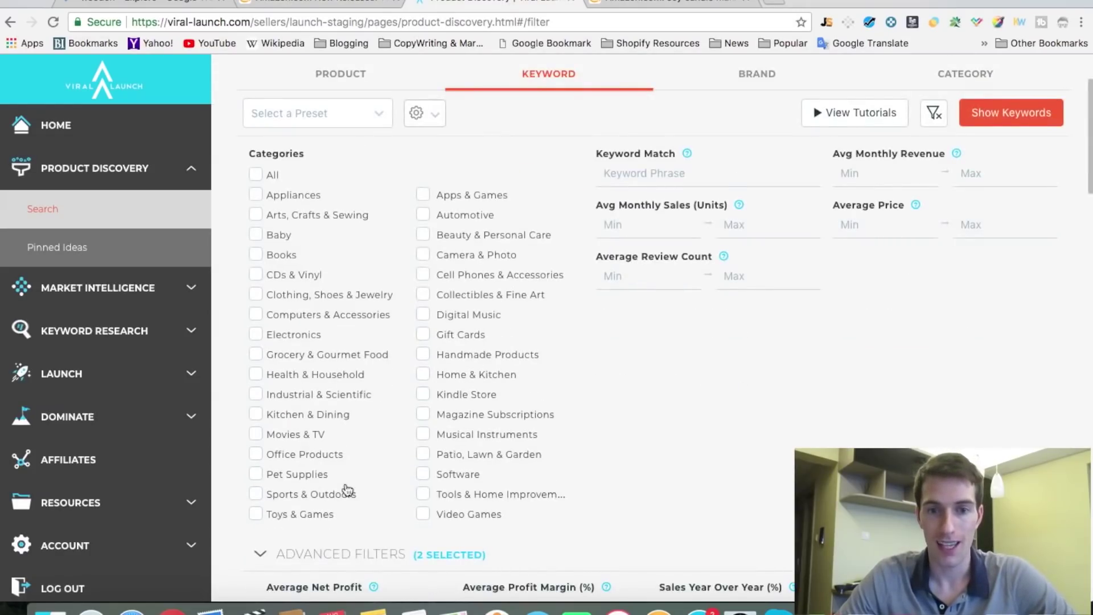
{"action": "scroll", "coordinate": [407, 178], "scroll_direction": "up", "scroll_amount": 3}
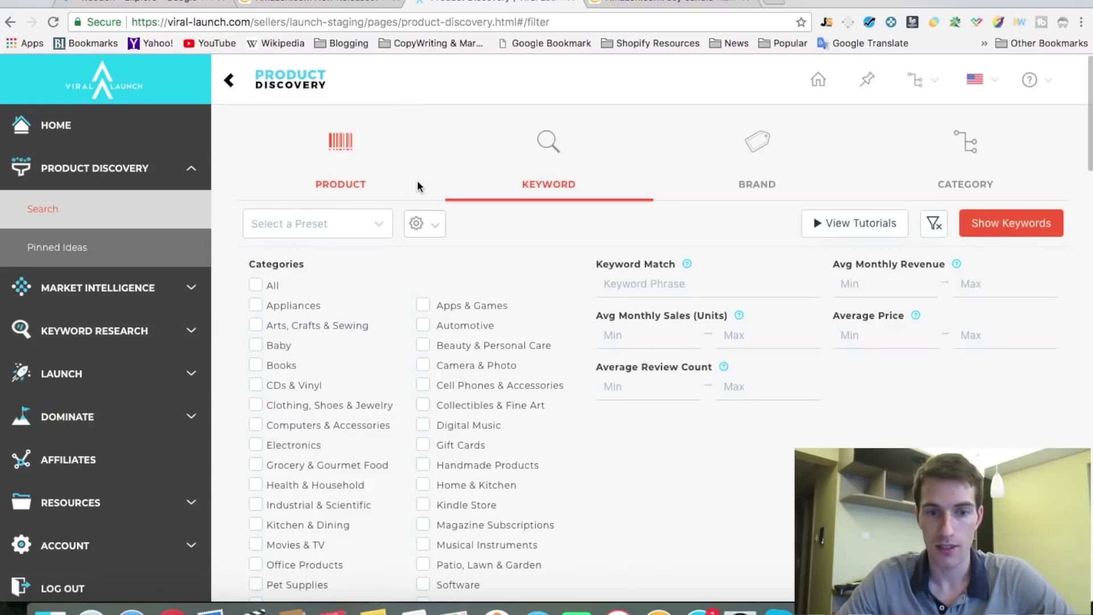
{"action": "scroll", "coordinate": [552, 244], "scroll_direction": "down", "scroll_amount": 8}
{"action": "scroll", "coordinate": [555, 251], "scroll_direction": "down", "scroll_amount": 3}
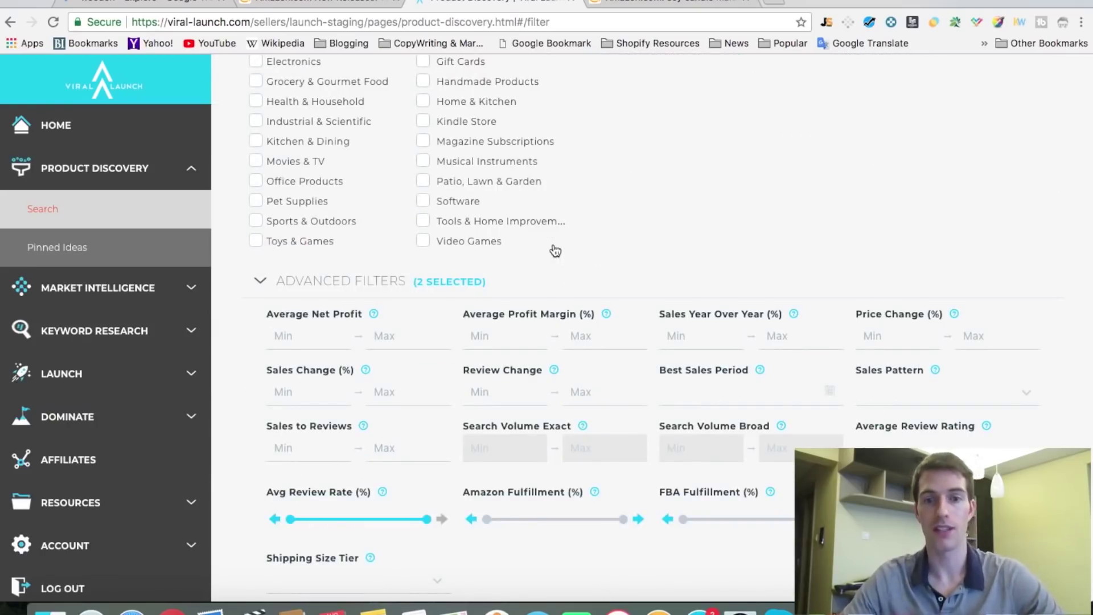
{"action": "scroll", "coordinate": [554, 249], "scroll_direction": "up", "scroll_amount": 6}
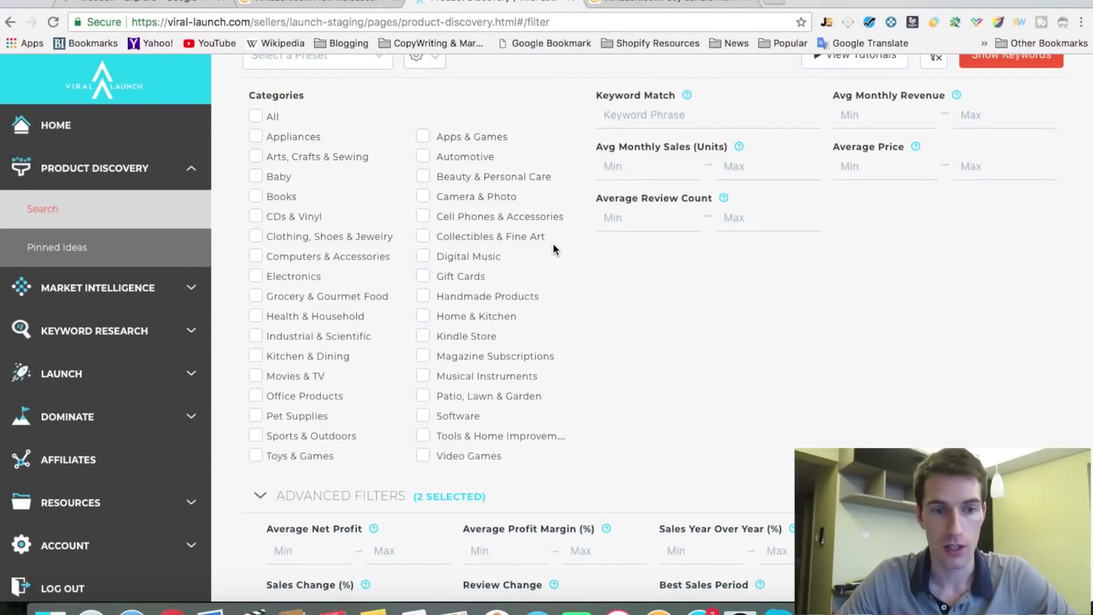
{"action": "scroll", "coordinate": [557, 261], "scroll_direction": "up", "scroll_amount": 1}
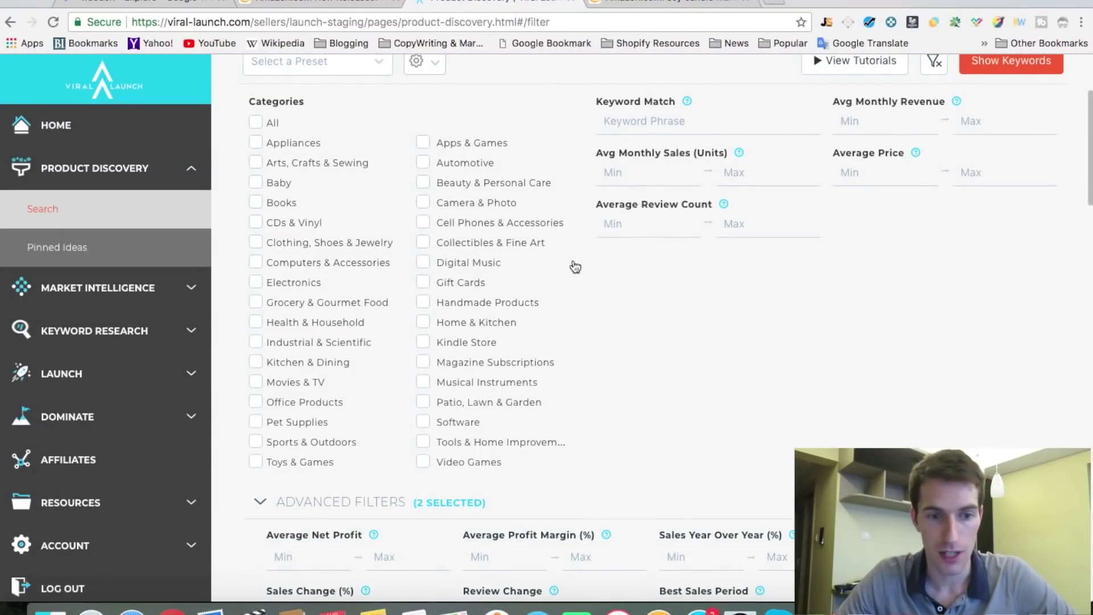
{"action": "scroll", "coordinate": [572, 264], "scroll_direction": "up", "scroll_amount": 1}
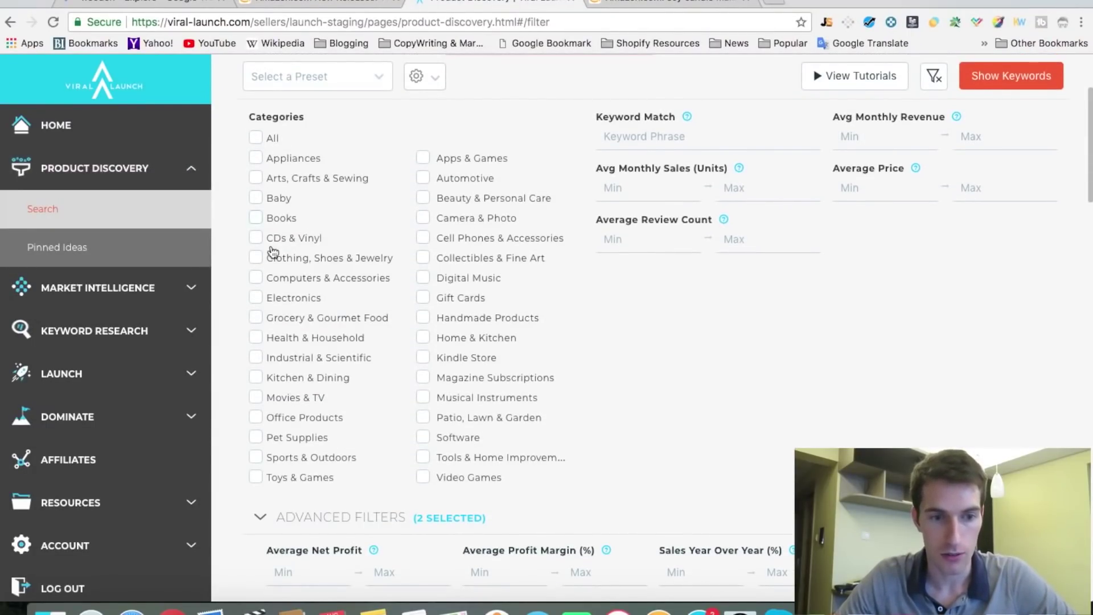
Include the Health & Household, Industrial & Scientific, Kitchen & Dining, Office Products, Pet Supplies and Toys & Games categories in the keyword search
{"action": "left_click", "coordinate": [256, 340]}
{"action": "left_click", "coordinate": [256, 359]}
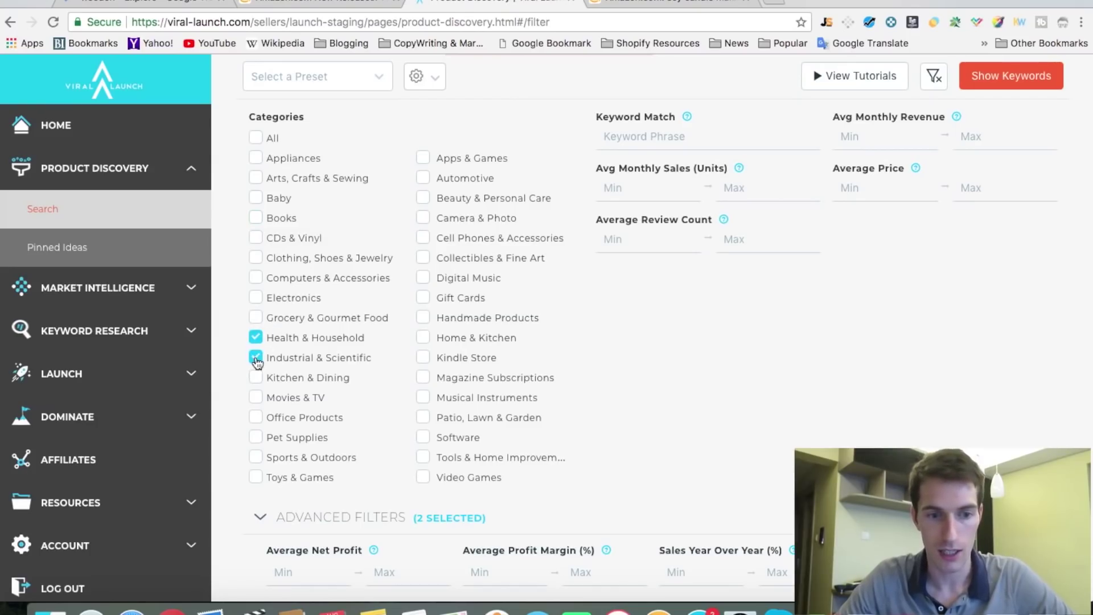
{"action": "left_click", "coordinate": [255, 377]}
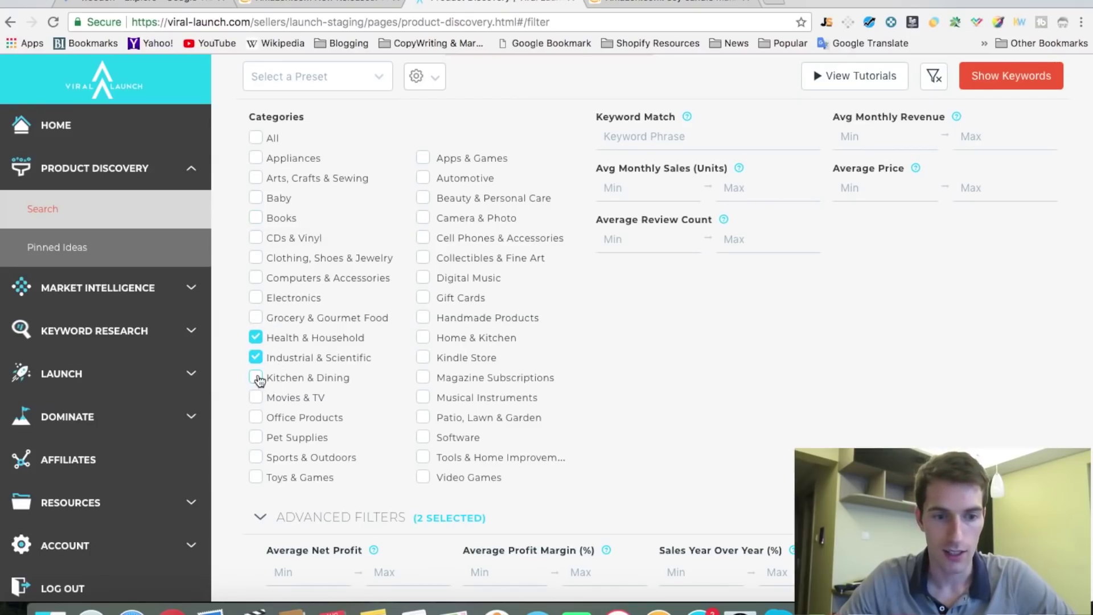
{"action": "left_click", "coordinate": [256, 419]}
{"action": "left_click", "coordinate": [256, 437]}
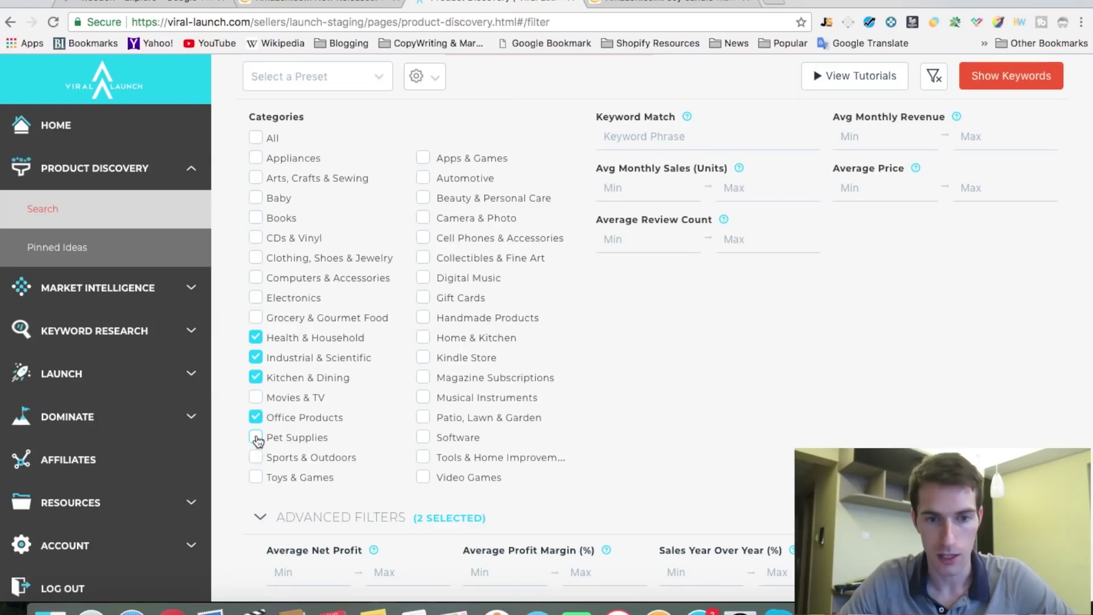
{"action": "left_click", "coordinate": [257, 475]}
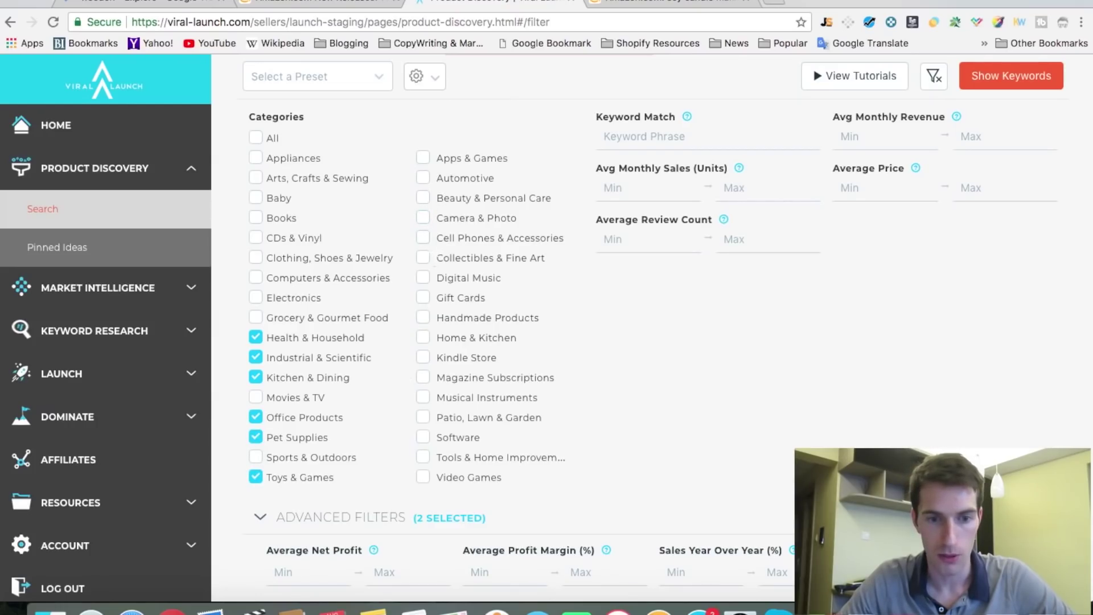
Add the Home & Kitchen, Patio, Lawn & Garden, Tools & Home Improvement and Arts, Crafts & Sewing categories to the keyword search
{"action": "left_click", "coordinate": [424, 337]}
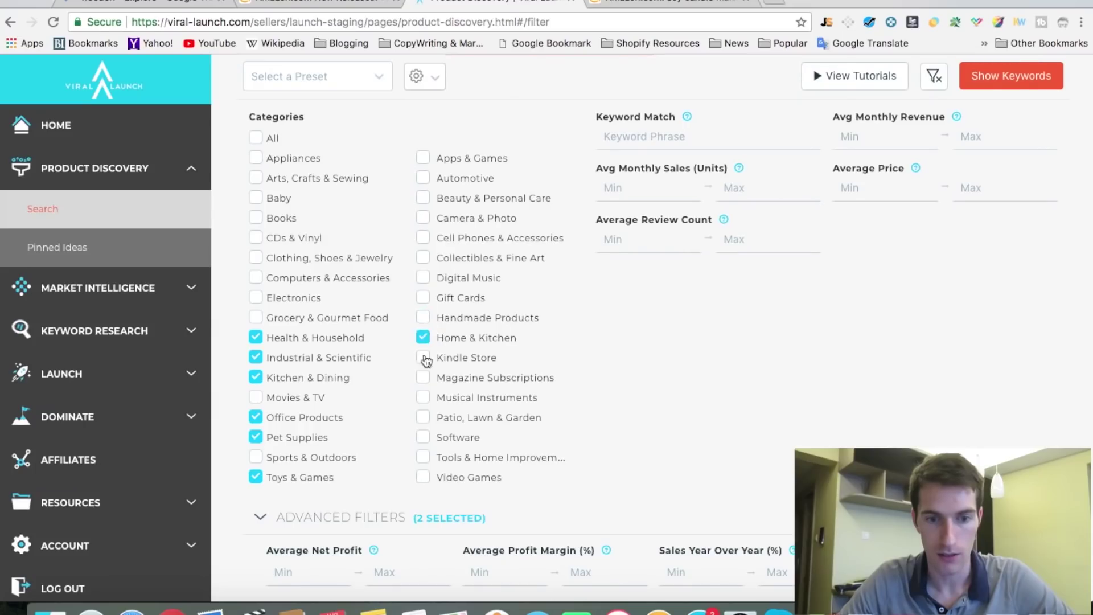
{"action": "left_click", "coordinate": [426, 417]}
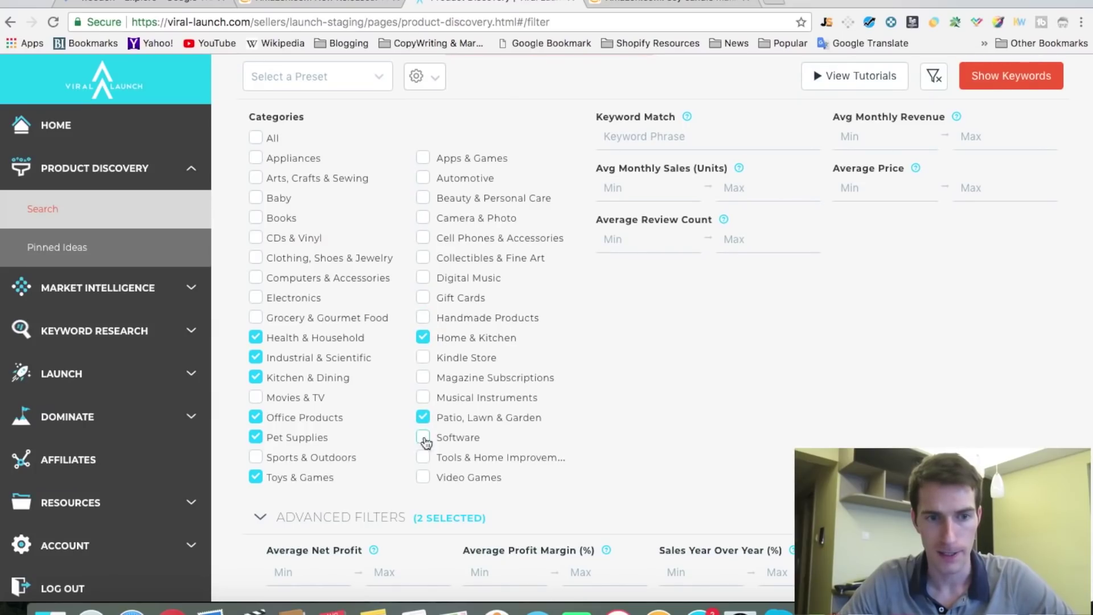
{"action": "left_click", "coordinate": [425, 457]}
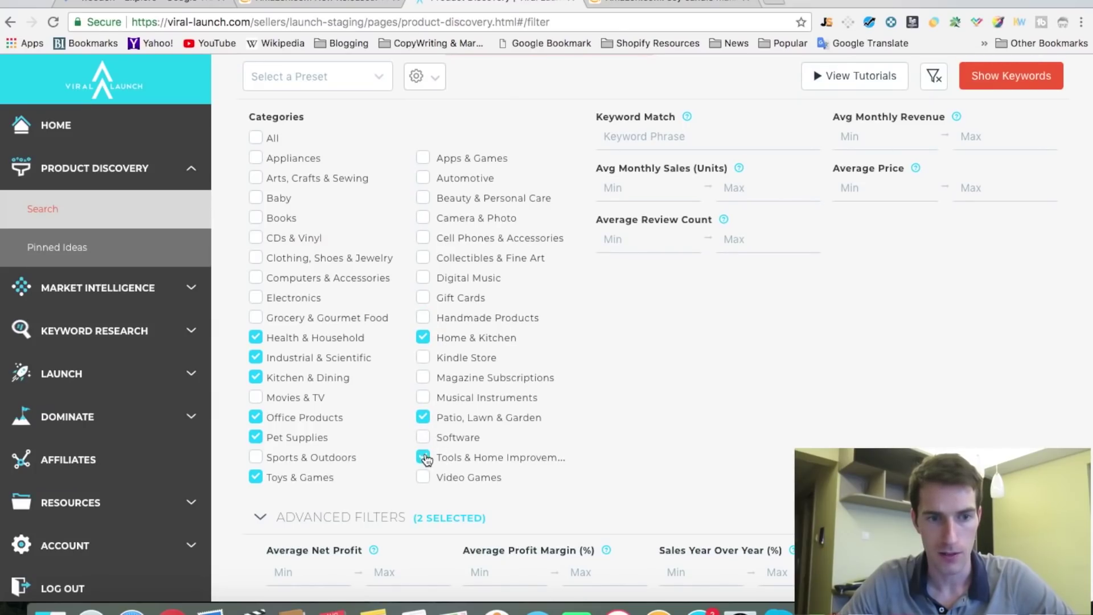
{"action": "left_click", "coordinate": [256, 179]}
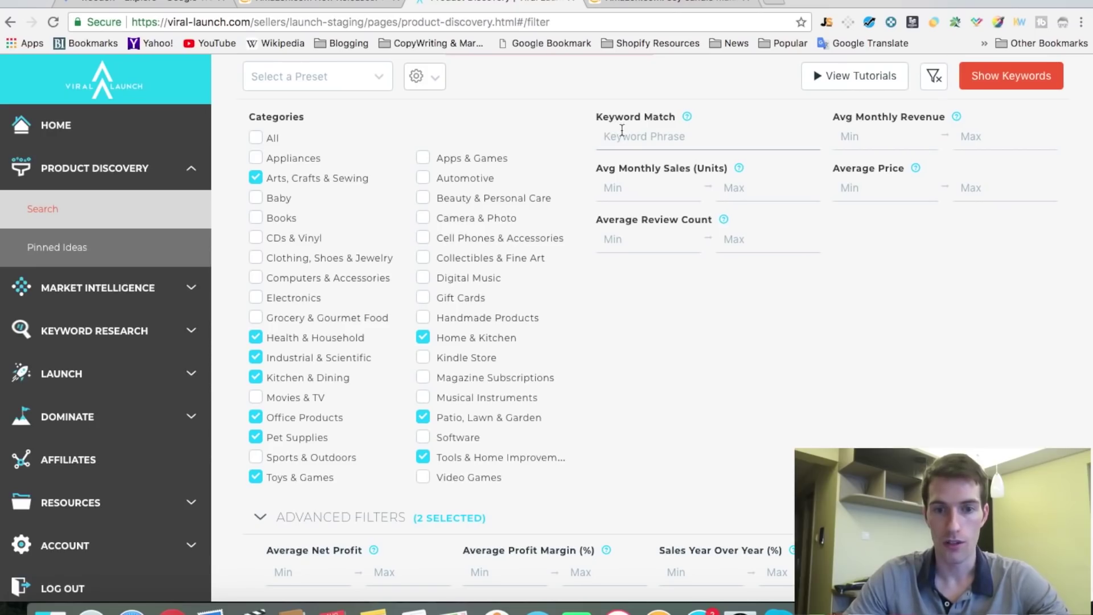
Set the minimum average monthly sales to 200, the average price range to 25–100, and the maximum average review count to 75
{"action": "left_click", "coordinate": [659, 197]}
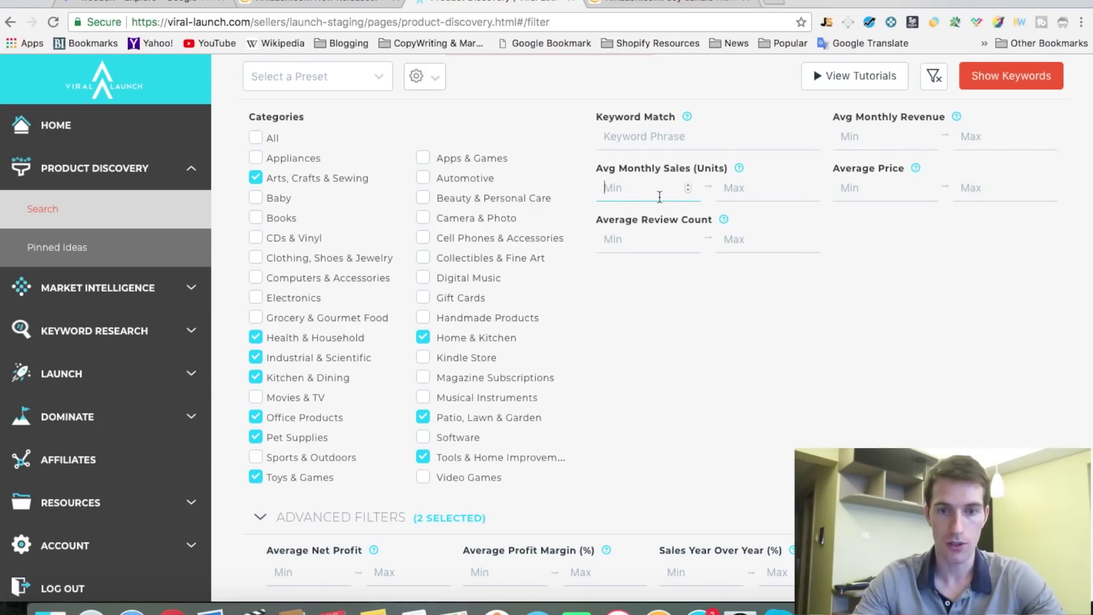
{"action": "type", "text": "200"}
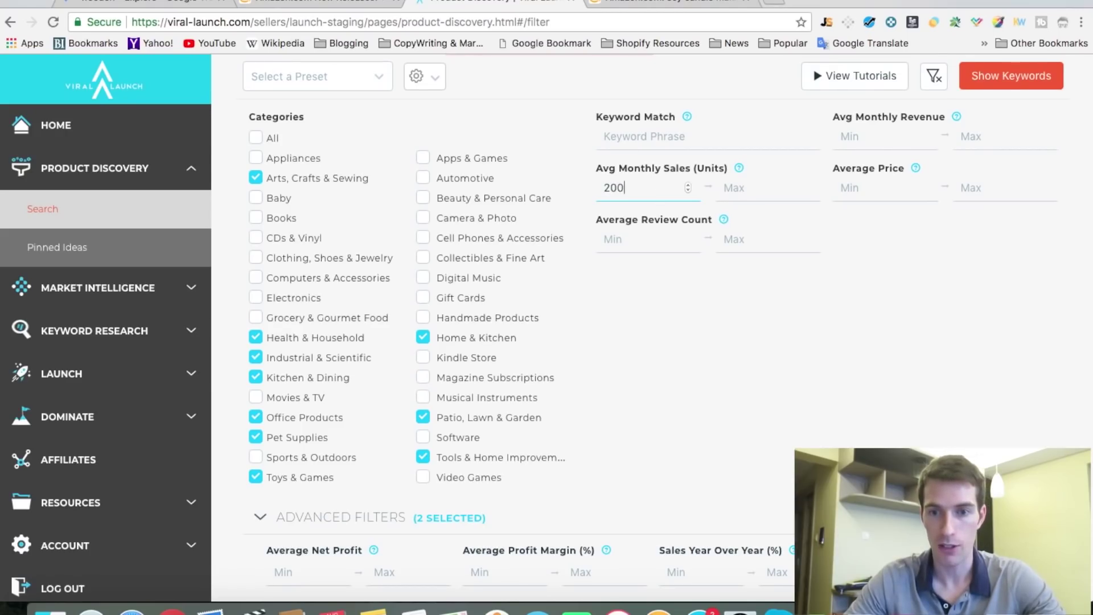
{"action": "left_click", "coordinate": [860, 186]}
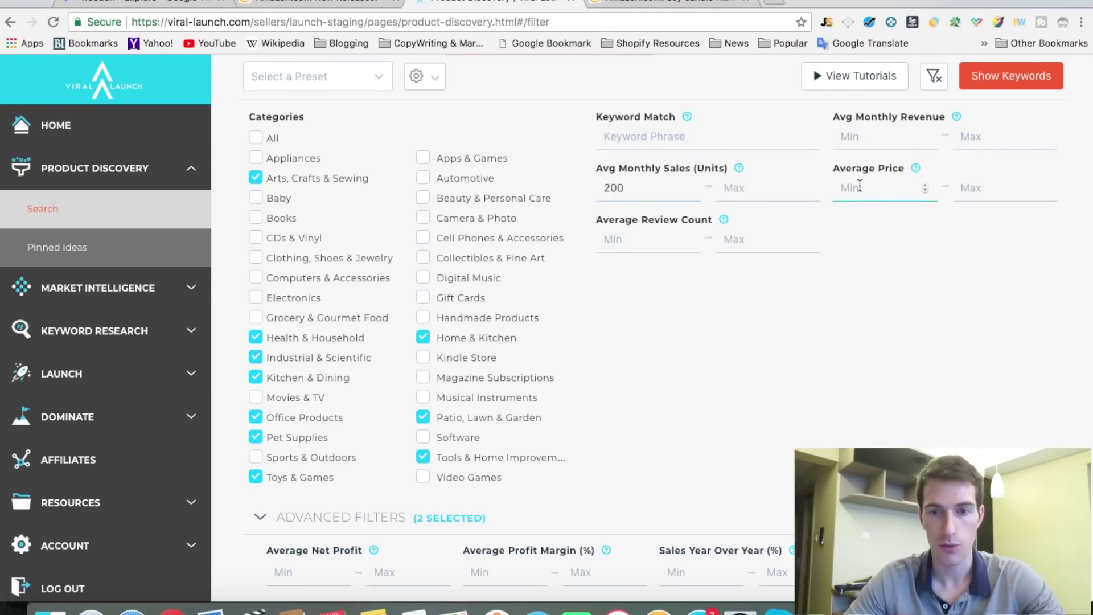
{"action": "type", "text": "25"}
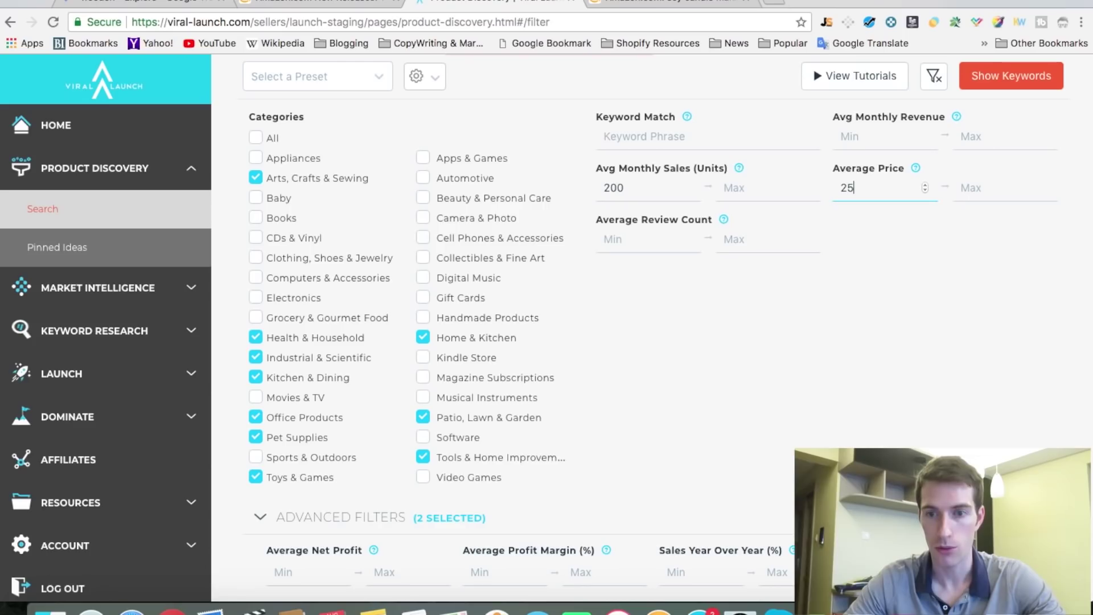
{"action": "left_click", "coordinate": [973, 188]}
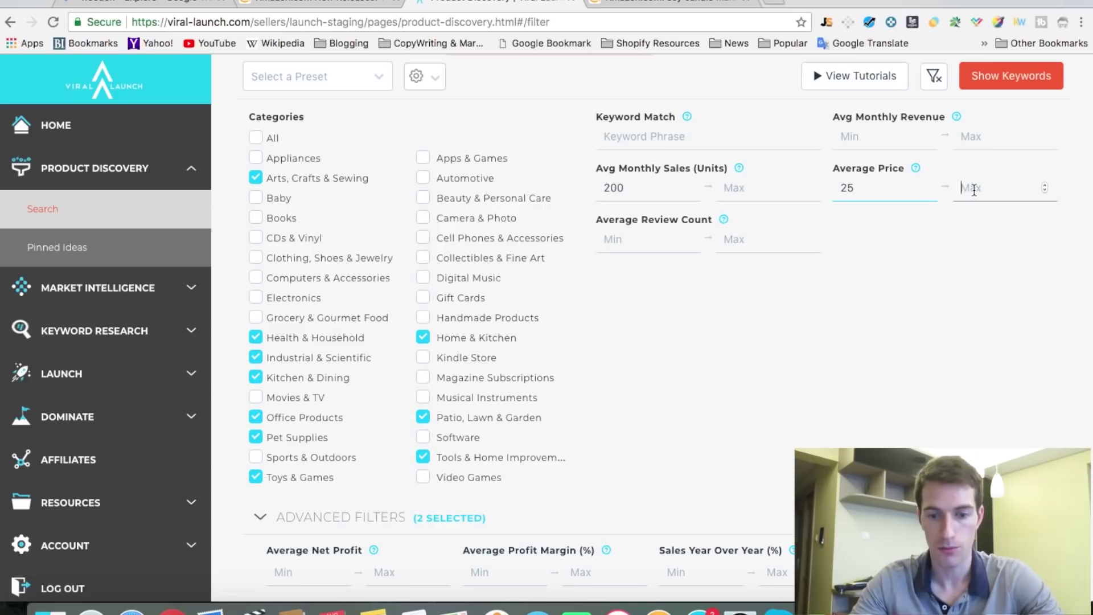
{"action": "type", "text": "100"}
{"action": "left_click", "coordinate": [747, 244]}
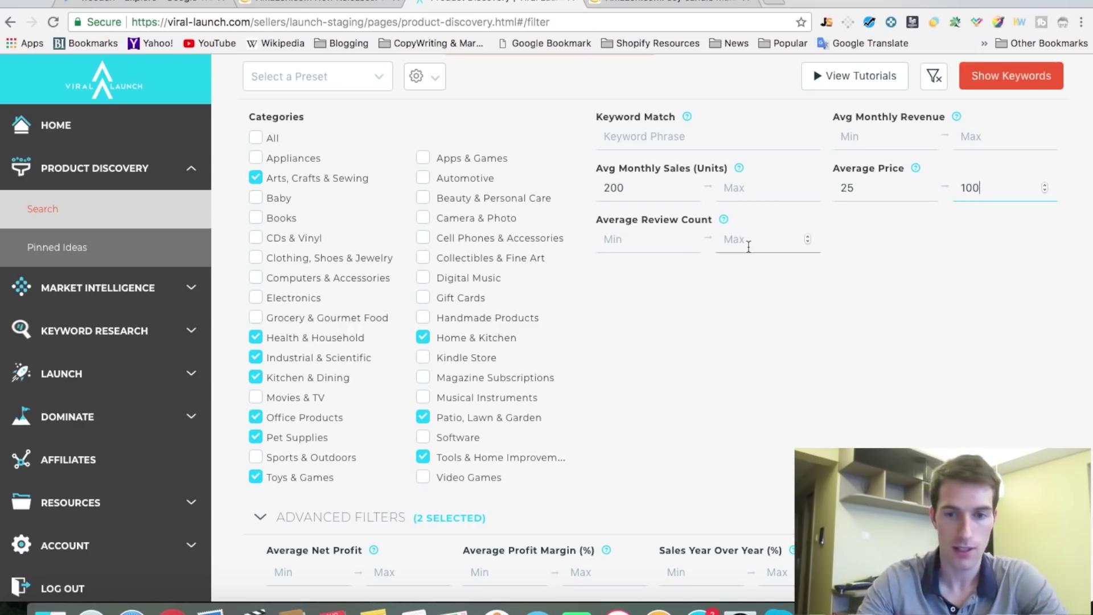
{"action": "type", "text": "75"}
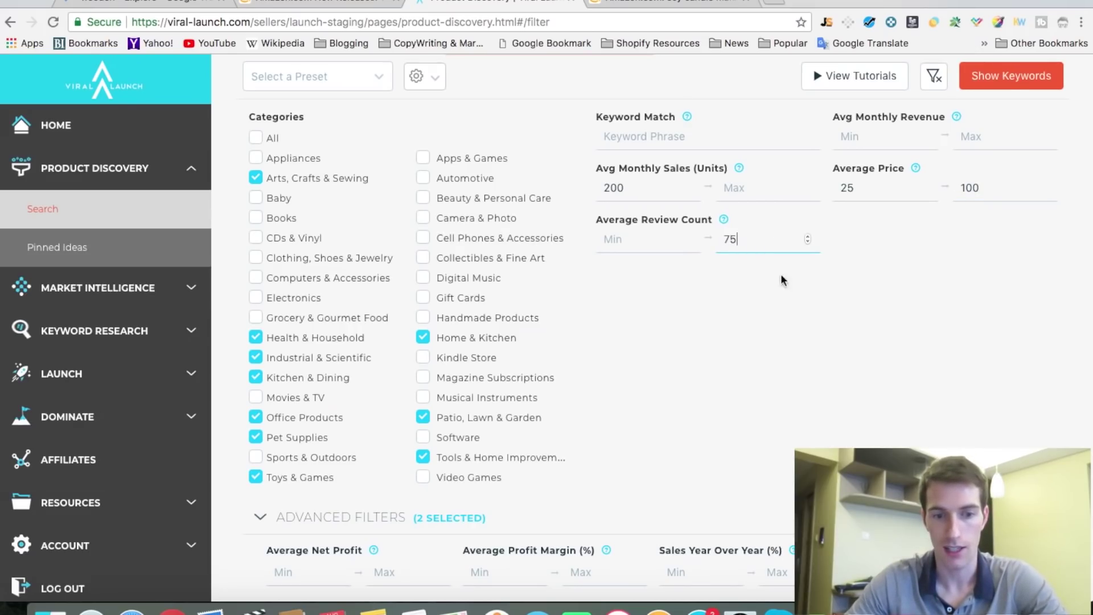
Review the advanced filters without setting any and show the keywords matching the chosen categories and limits
{"action": "scroll", "coordinate": [788, 281], "scroll_direction": "down", "scroll_amount": 1}
{"action": "scroll", "coordinate": [788, 281], "scroll_direction": "down", "scroll_amount": 5}
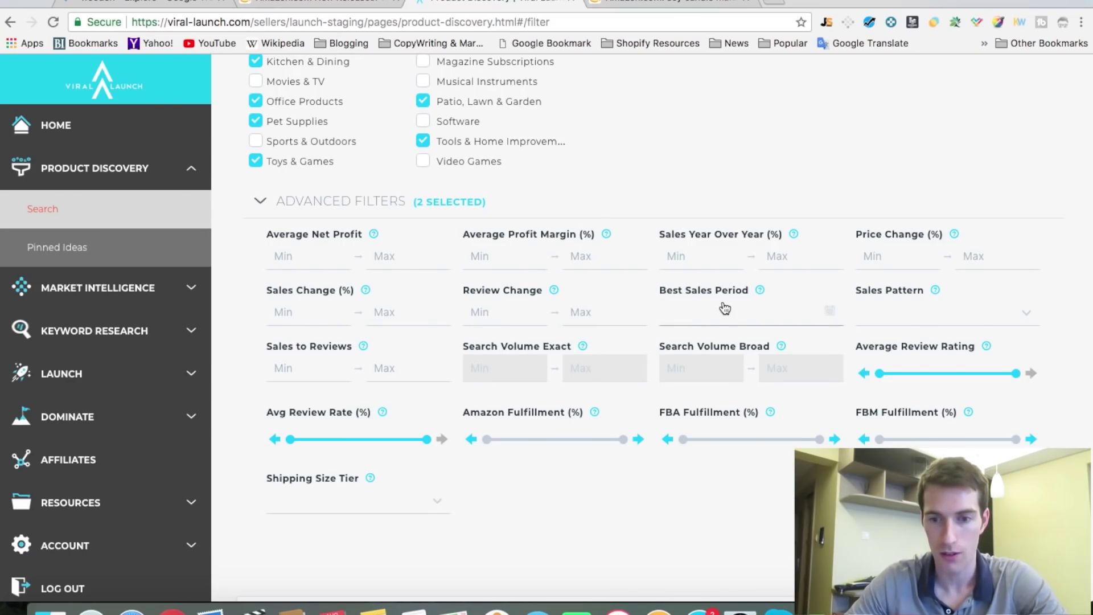
{"action": "scroll", "coordinate": [725, 308], "scroll_direction": "up", "scroll_amount": 6}
{"action": "scroll", "coordinate": [725, 308], "scroll_direction": "down", "scroll_amount": 8}
{"action": "scroll", "coordinate": [725, 308], "scroll_direction": "up", "scroll_amount": 10}
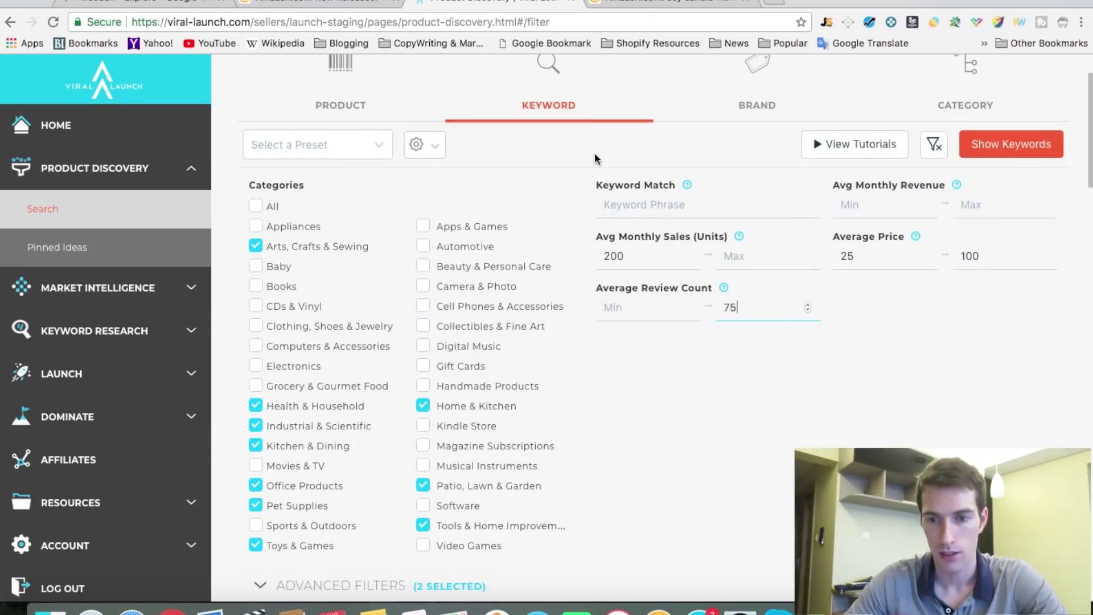
{"action": "scroll", "coordinate": [630, 242], "scroll_direction": "down", "scroll_amount": 10}
{"action": "left_click", "coordinate": [1006, 401]}
Examine the keyword results' price, margin, sales, review and revenue columns, and continue to the second page of results
{"action": "scroll", "coordinate": [530, 238], "scroll_direction": "up", "scroll_amount": 1}
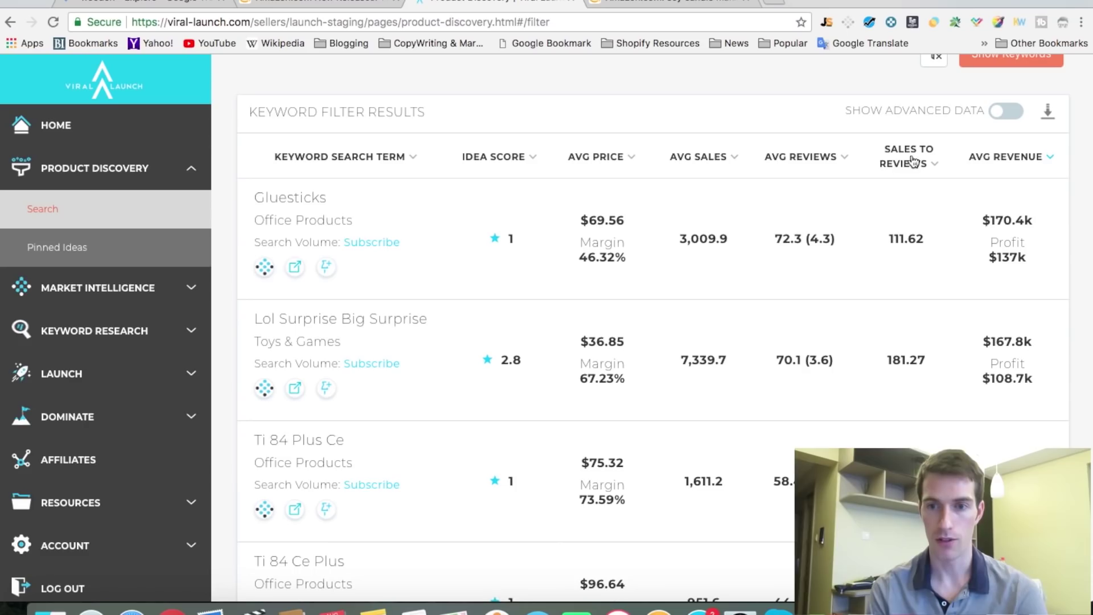
{"action": "scroll", "coordinate": [1025, 161], "scroll_direction": "down", "scroll_amount": 1}
{"action": "left_click", "coordinate": [1008, 120]}
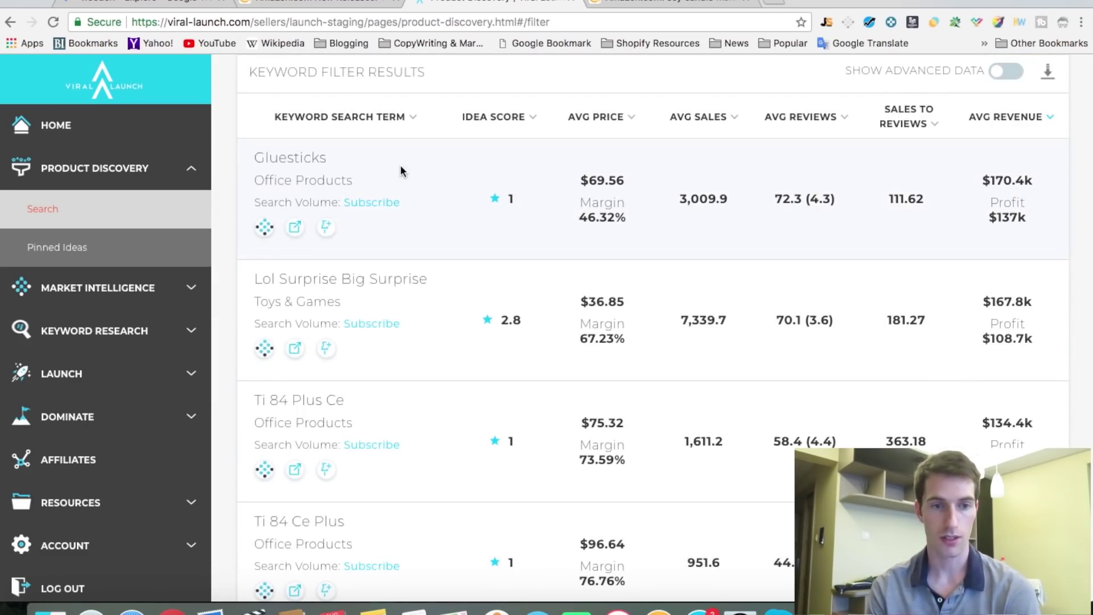
{"action": "scroll", "coordinate": [477, 201], "scroll_direction": "down", "scroll_amount": 2}
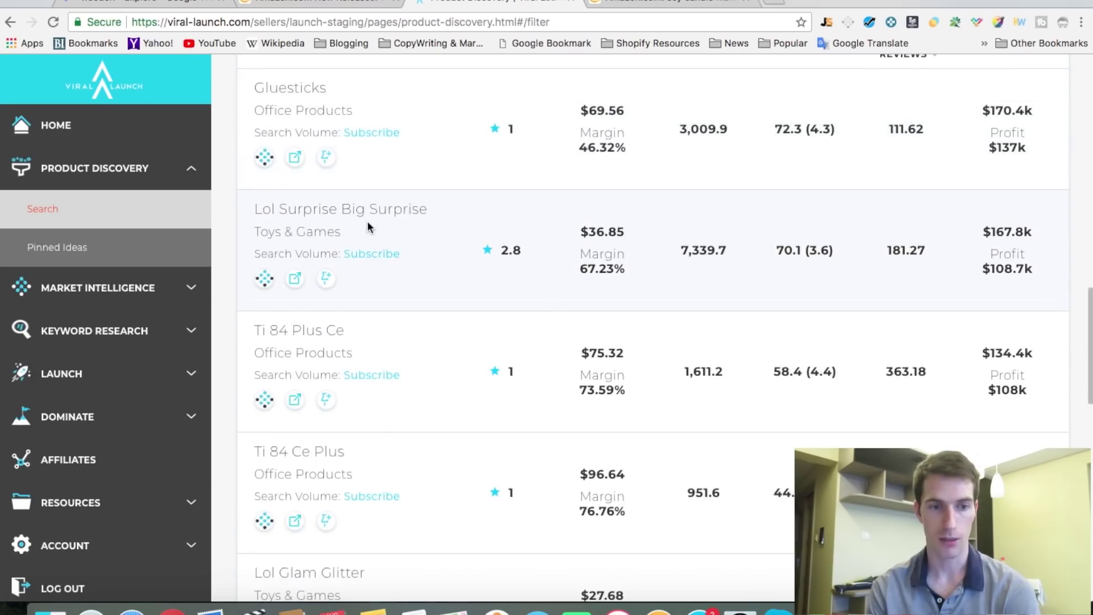
{"action": "scroll", "coordinate": [407, 223], "scroll_direction": "down", "scroll_amount": 2}
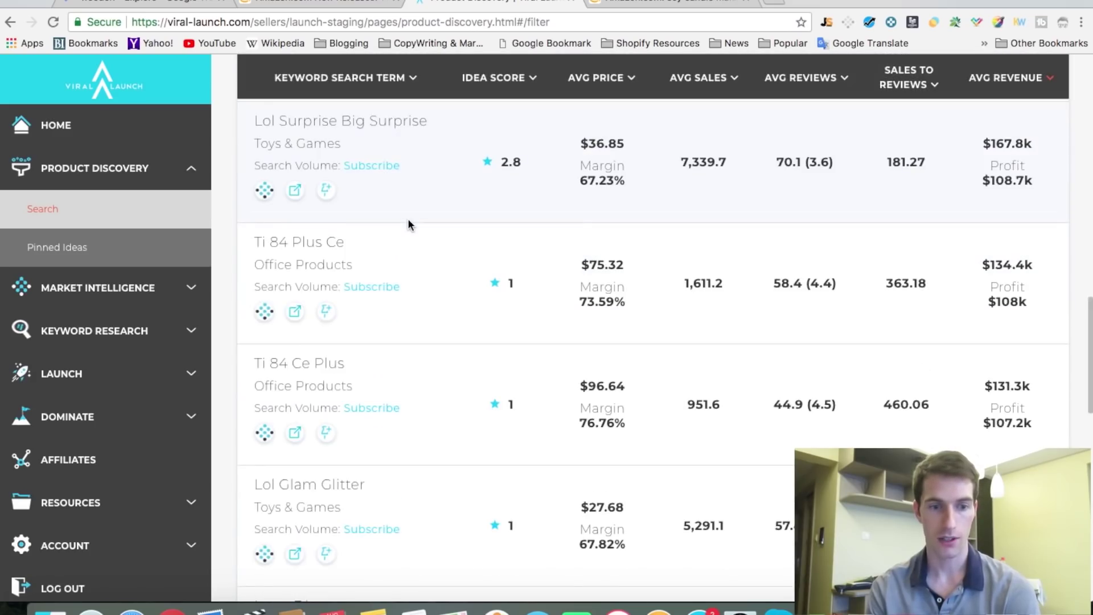
{"action": "scroll", "coordinate": [394, 254], "scroll_direction": "down", "scroll_amount": 2}
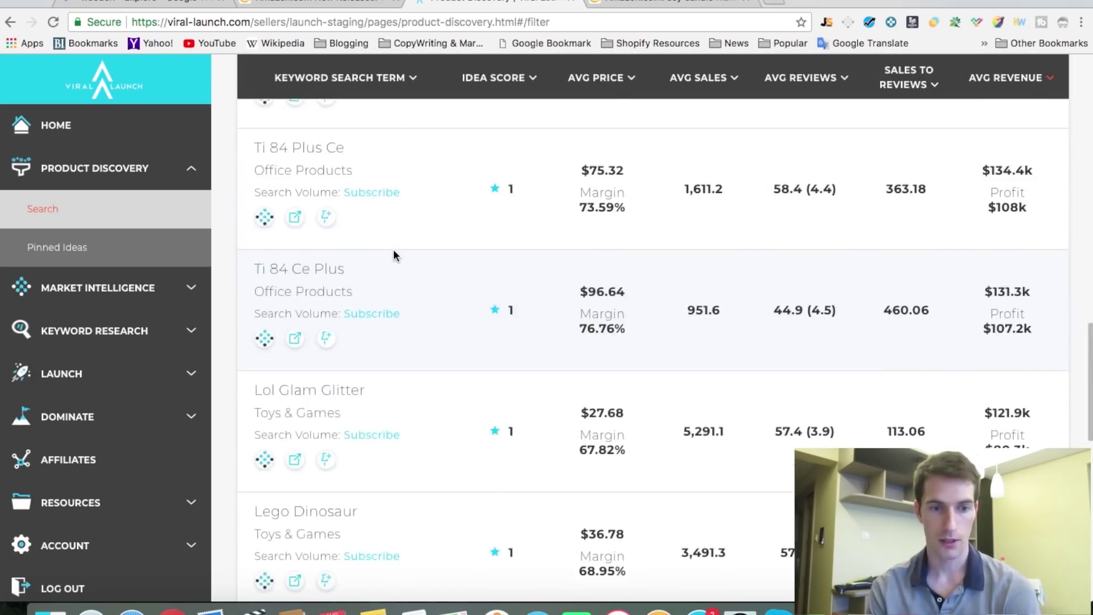
{"action": "scroll", "coordinate": [394, 254], "scroll_direction": "down", "scroll_amount": 5}
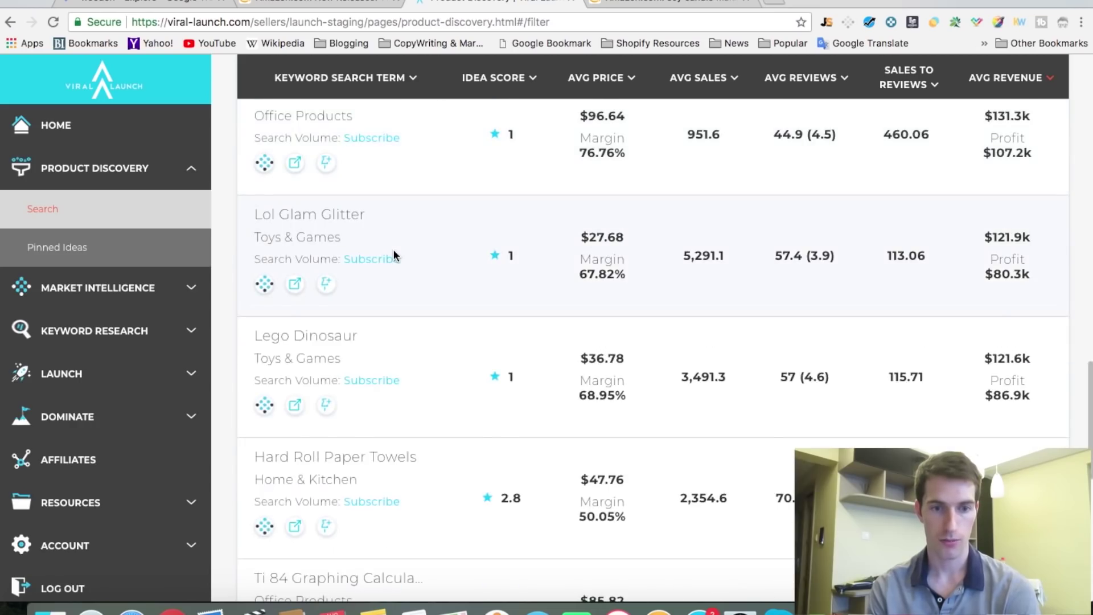
{"action": "scroll", "coordinate": [394, 254], "scroll_direction": "down", "scroll_amount": 4}
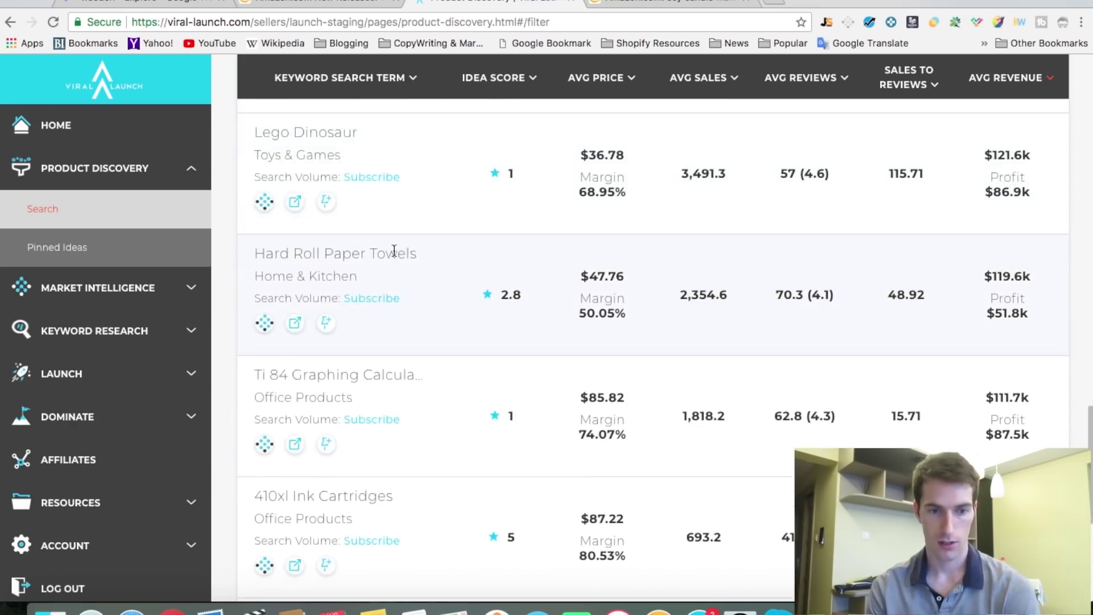
{"action": "scroll", "coordinate": [393, 251], "scroll_direction": "down", "scroll_amount": 6}
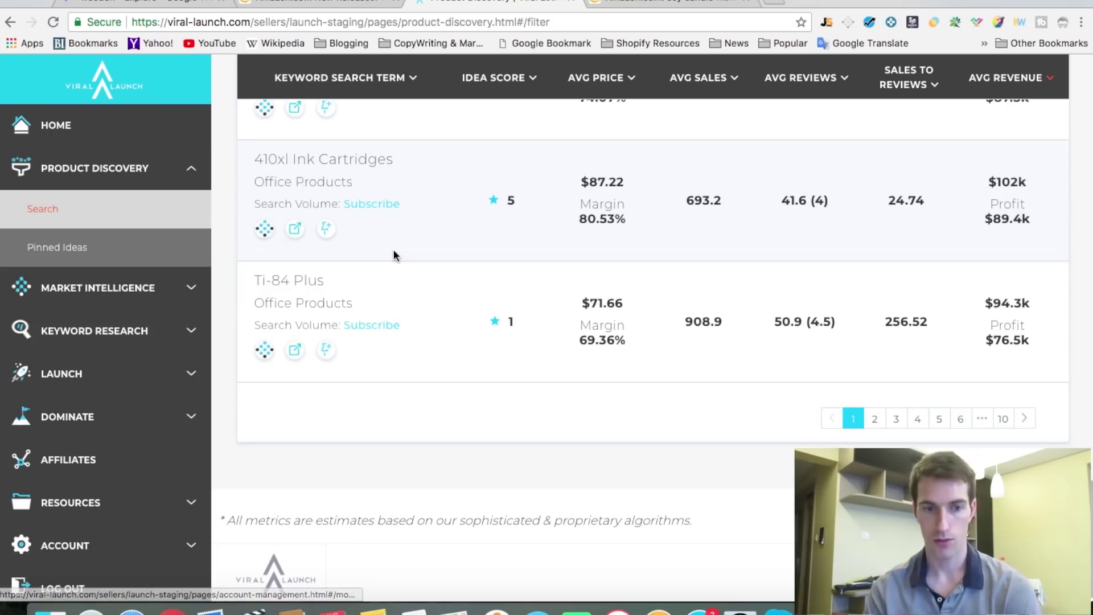
{"action": "left_click", "coordinate": [874, 419]}
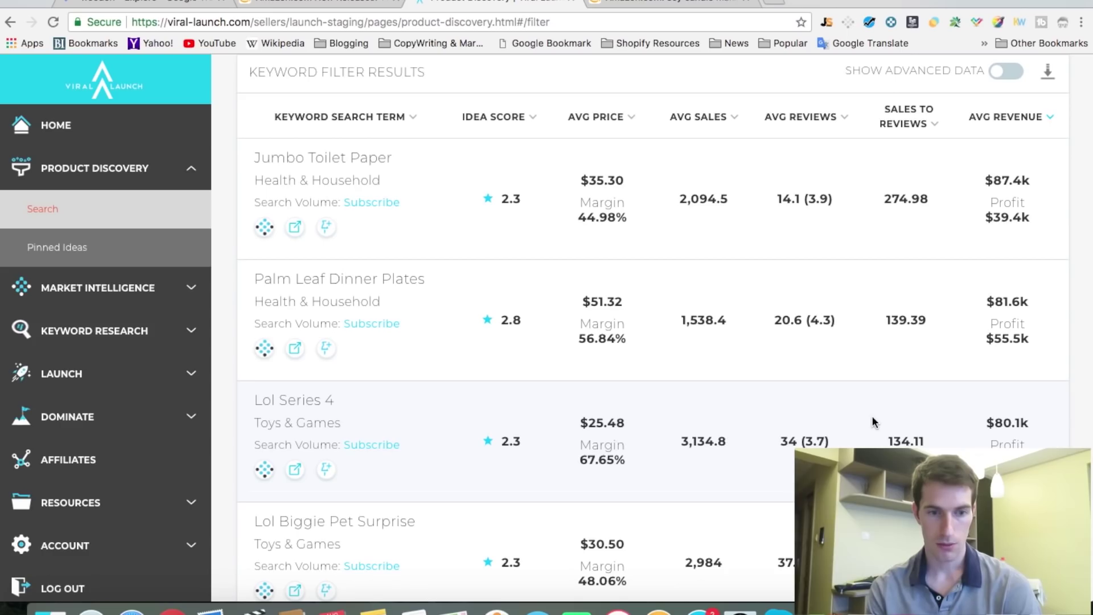
Review the remaining keyword ideas on the second results page and continue to the third page
{"action": "scroll", "coordinate": [874, 422], "scroll_direction": "down", "scroll_amount": 7}
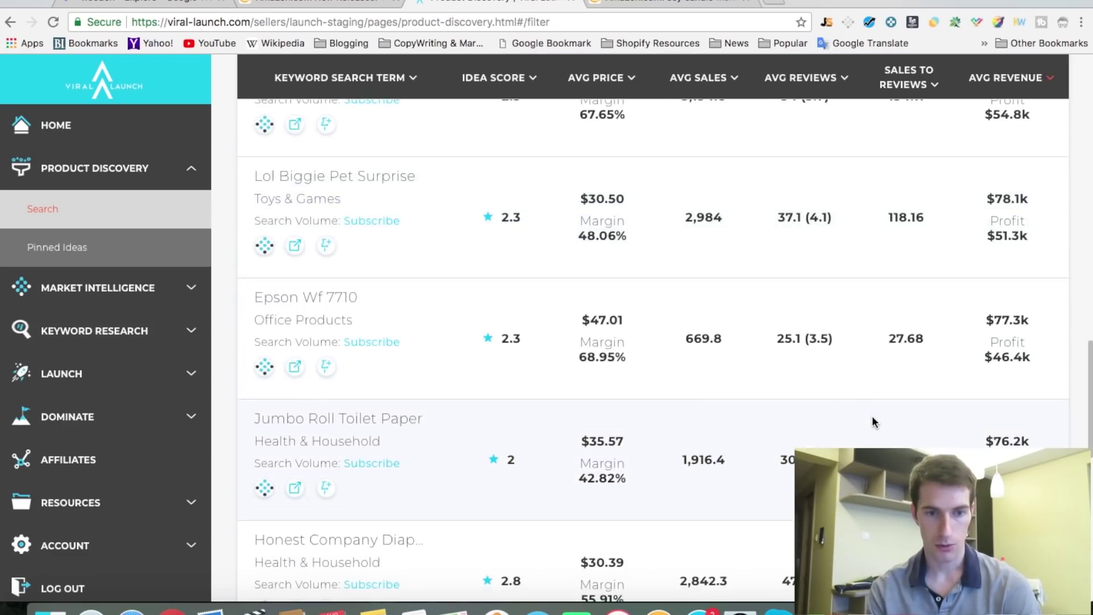
{"action": "scroll", "coordinate": [874, 421], "scroll_direction": "down", "scroll_amount": 3}
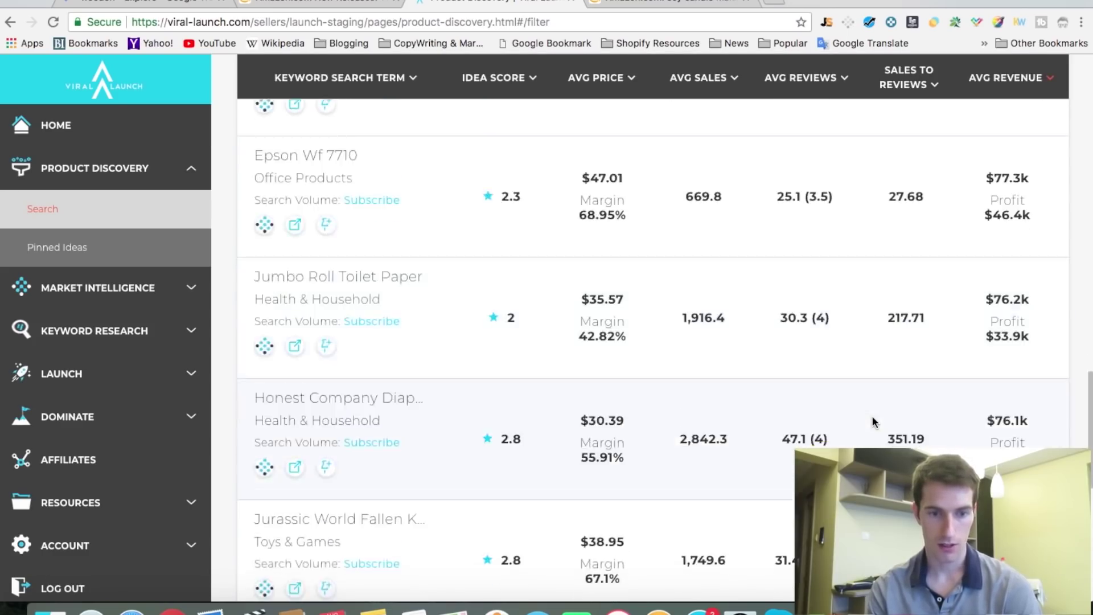
{"action": "scroll", "coordinate": [874, 422], "scroll_direction": "down", "scroll_amount": 2}
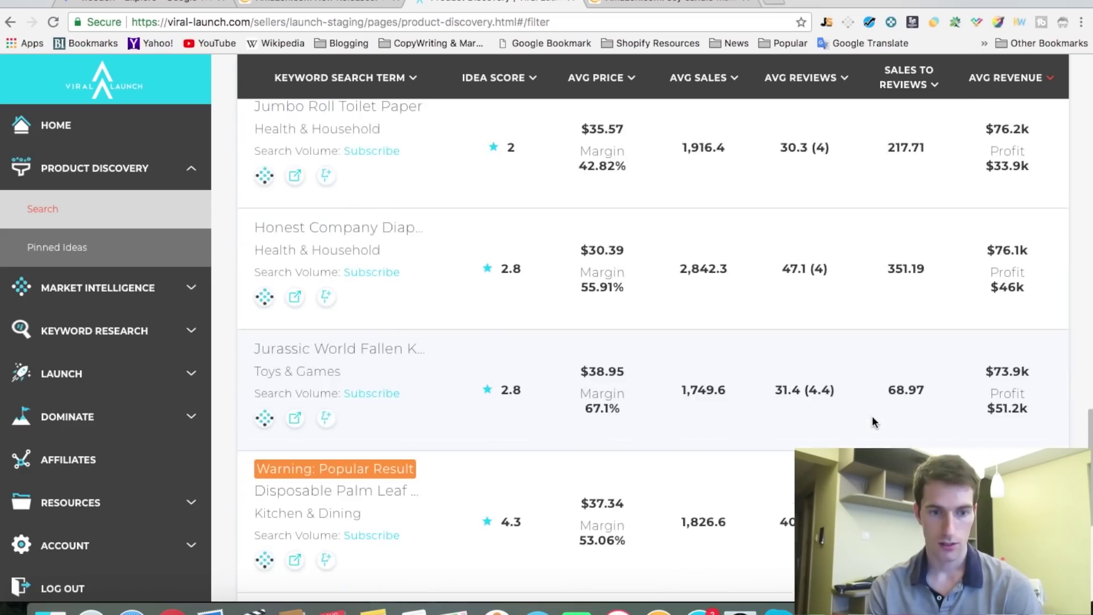
{"action": "scroll", "coordinate": [874, 422], "scroll_direction": "down", "scroll_amount": 2}
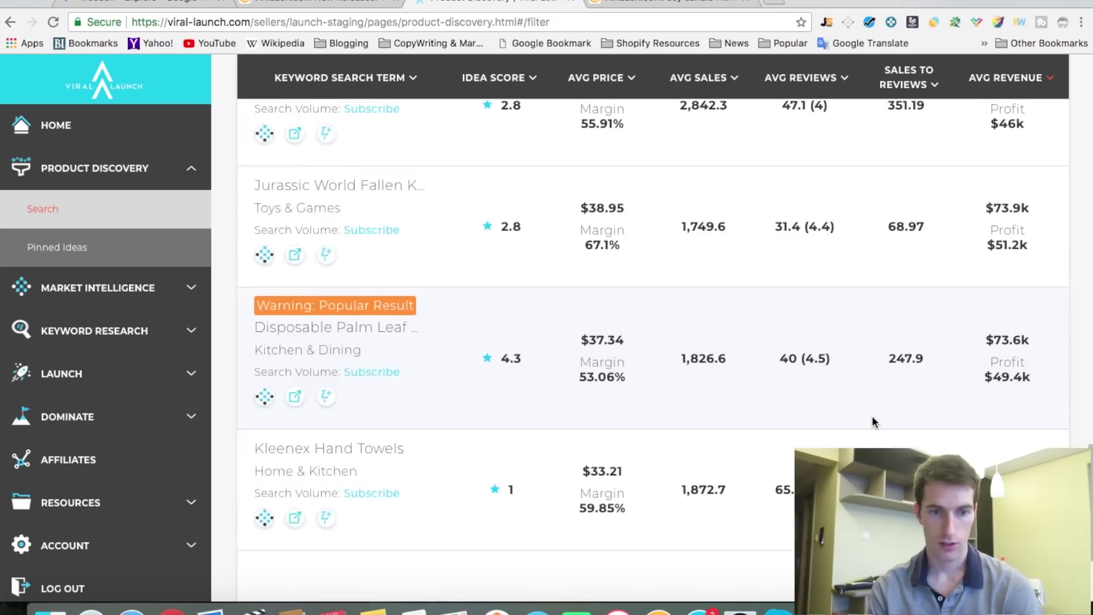
{"action": "scroll", "coordinate": [874, 422], "scroll_direction": "down", "scroll_amount": 1}
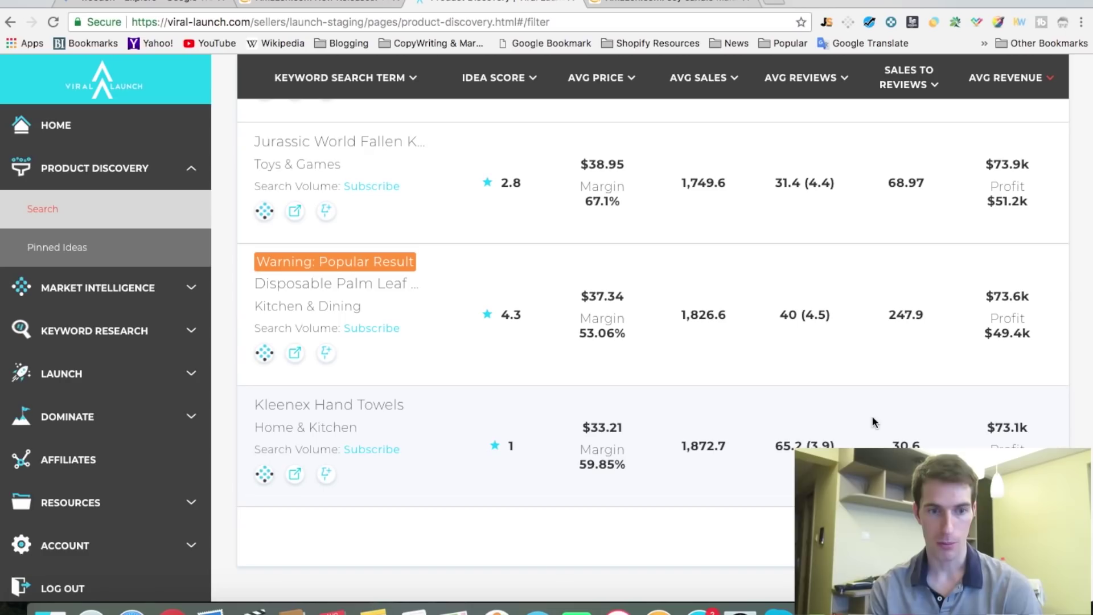
{"action": "mouse_move", "coordinate": [360, 264]}
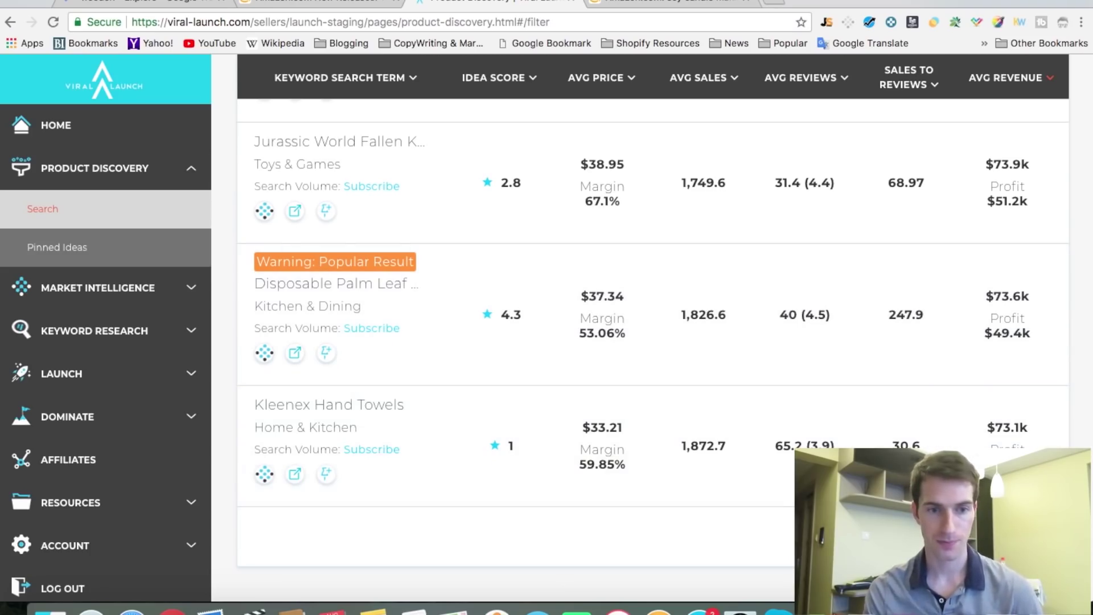
{"action": "left_click", "coordinate": [1045, 537]}
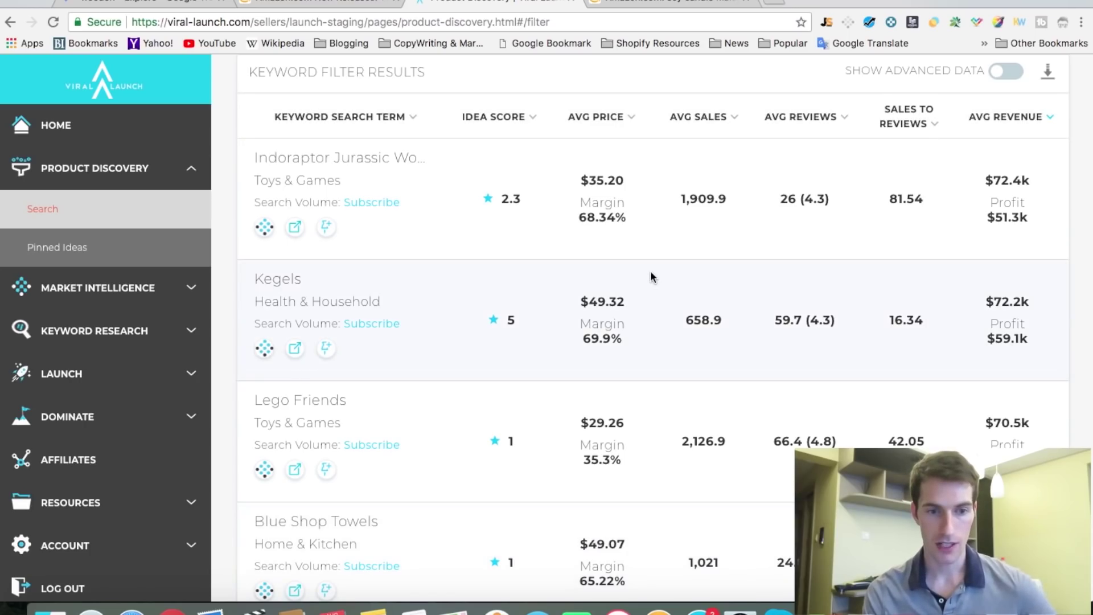
Look up the Bedshelfie keyword on Amazon, skim its listings and return to the Product Discovery results
{"action": "scroll", "coordinate": [650, 271], "scroll_direction": "down", "scroll_amount": 5}
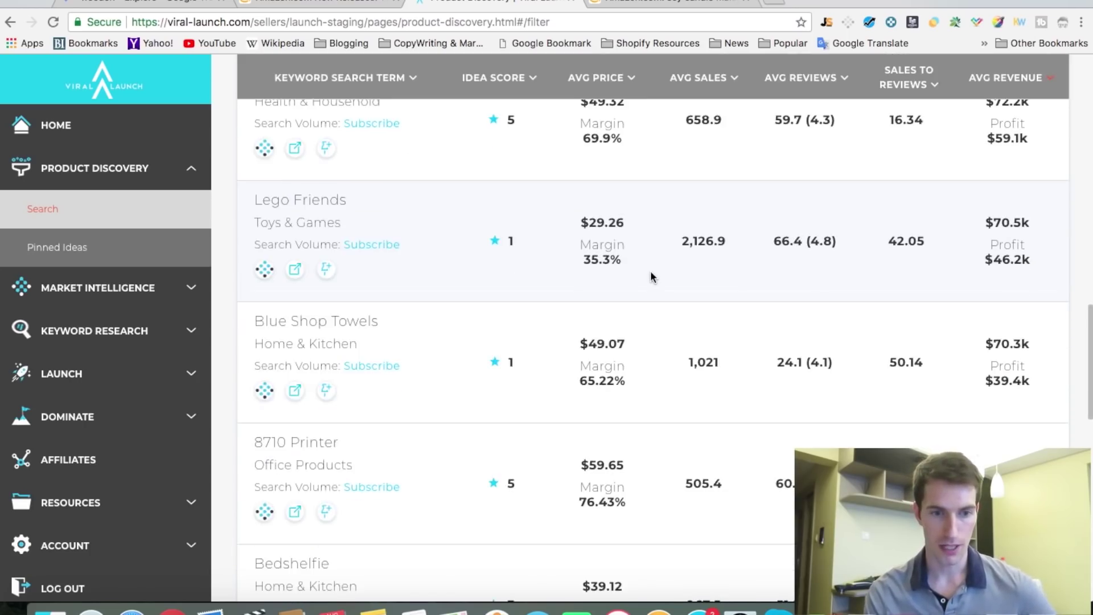
{"action": "scroll", "coordinate": [650, 271], "scroll_direction": "down", "scroll_amount": 4}
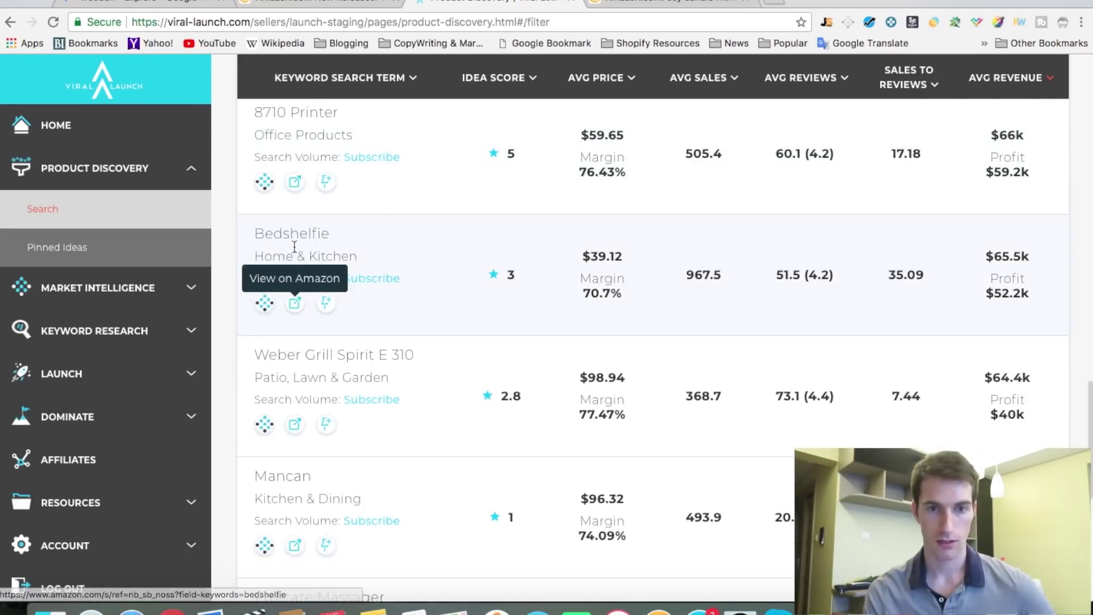
{"action": "left_click", "coordinate": [298, 303]}
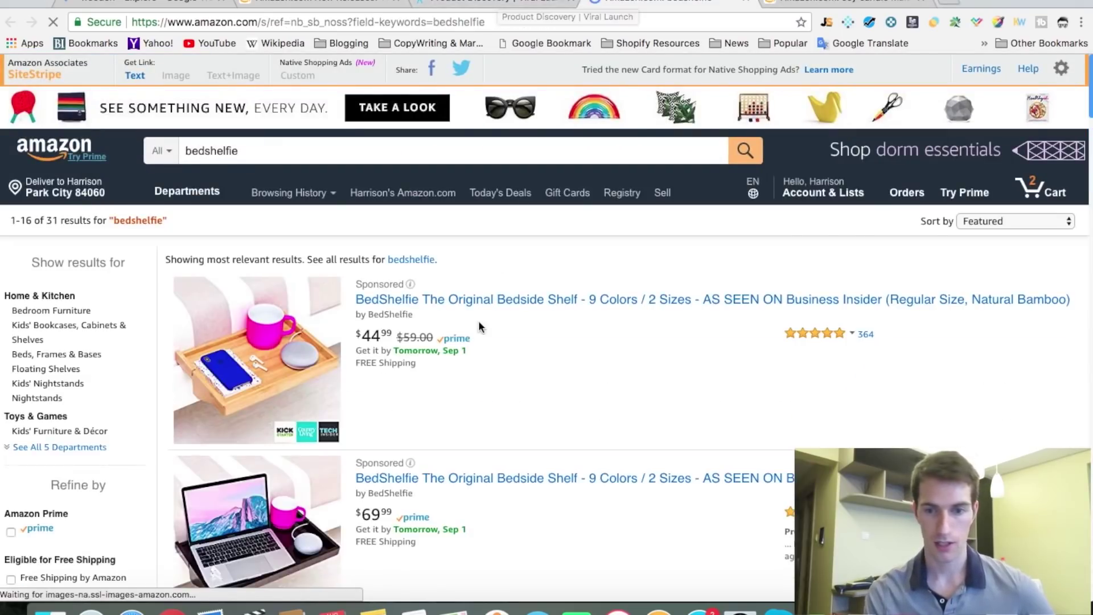
{"action": "scroll", "coordinate": [478, 320], "scroll_direction": "down", "scroll_amount": 5}
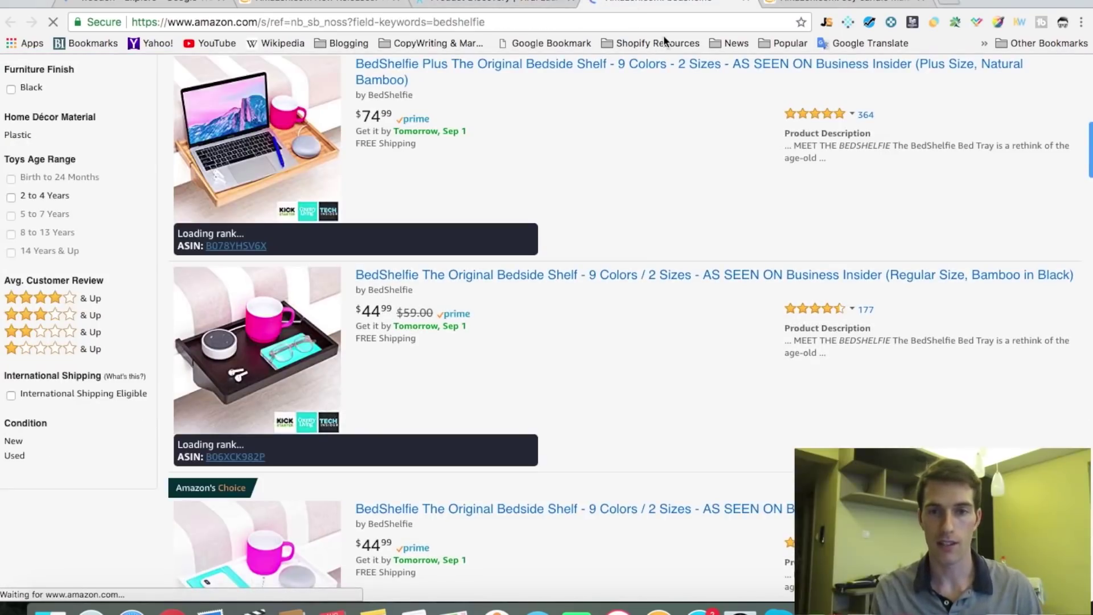
{"action": "left_click", "coordinate": [745, 2]}
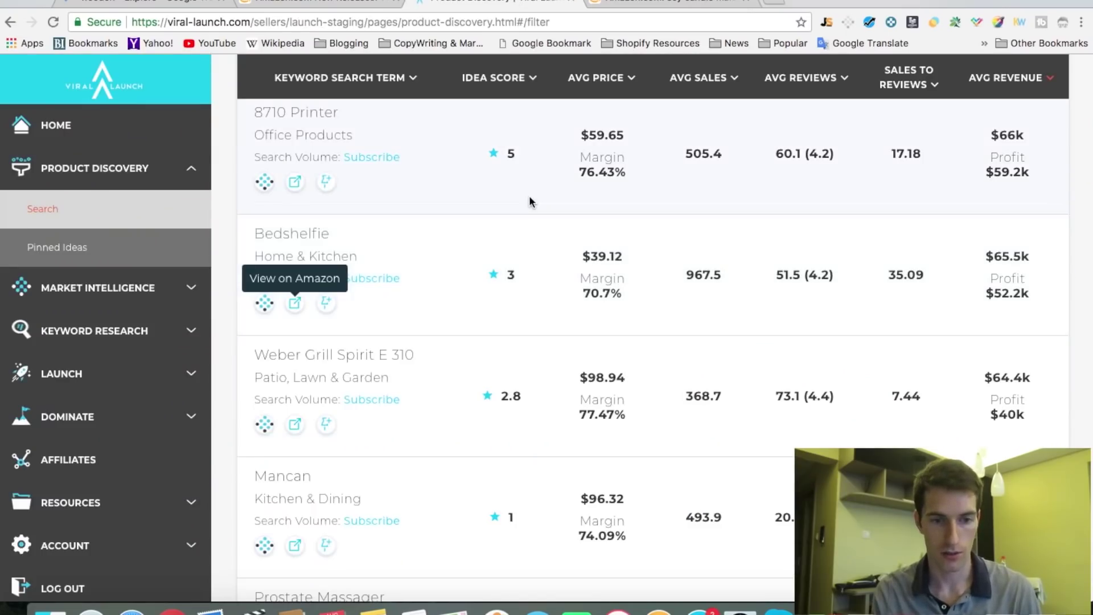
Review the rest of the third page of keyword results and continue to the fourth page
{"action": "scroll", "coordinate": [529, 200], "scroll_direction": "down", "scroll_amount": 1}
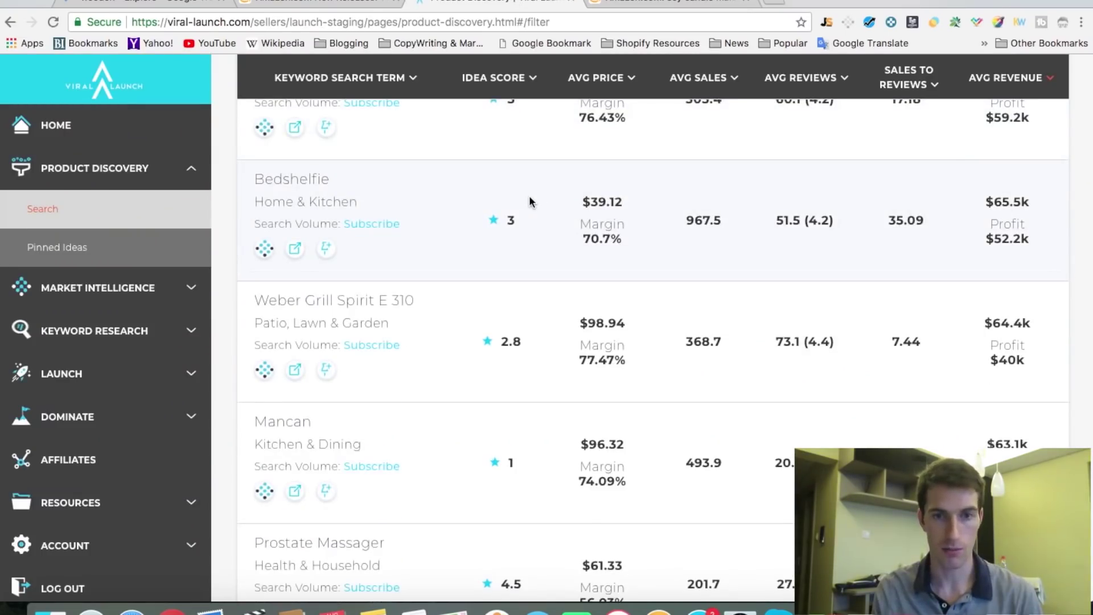
{"action": "scroll", "coordinate": [530, 200], "scroll_direction": "down", "scroll_amount": 1}
{"action": "scroll", "coordinate": [530, 200], "scroll_direction": "down", "scroll_amount": 6}
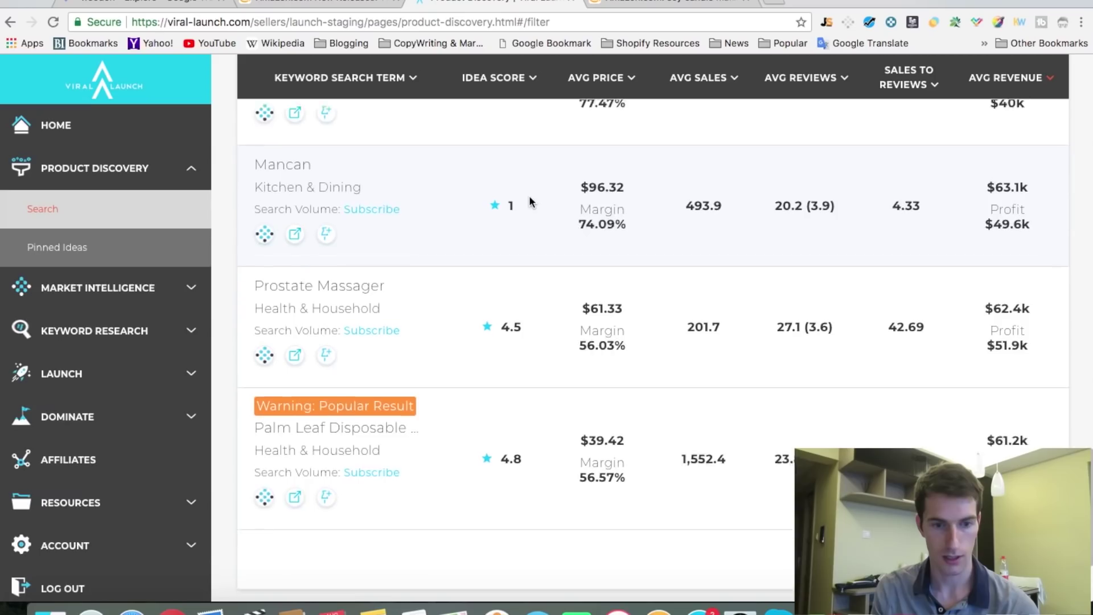
{"action": "mouse_move", "coordinate": [301, 261]}
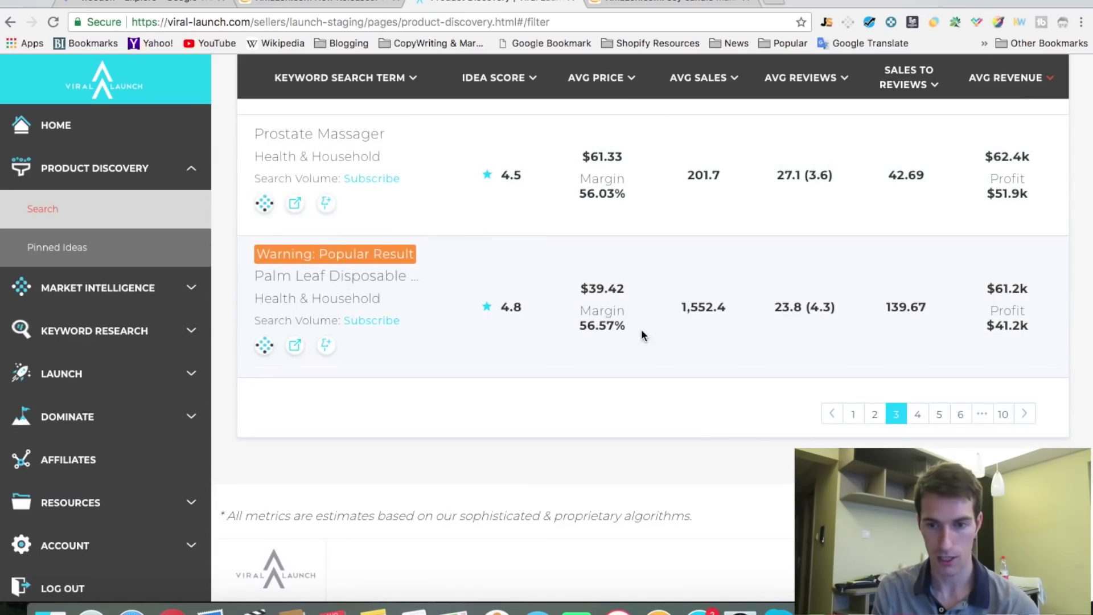
{"action": "left_click", "coordinate": [919, 417]}
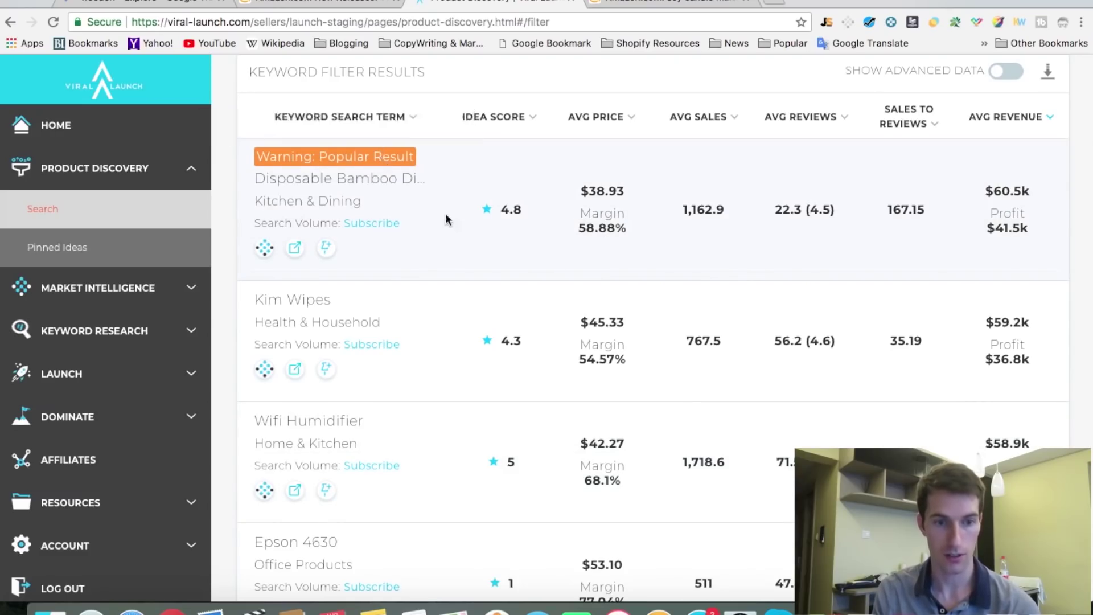
Scan the fourth page of keyword results and view the Bed Shelf For Bunk Bed keyword on Amazon
{"action": "scroll", "coordinate": [446, 216], "scroll_direction": "down", "scroll_amount": 2}
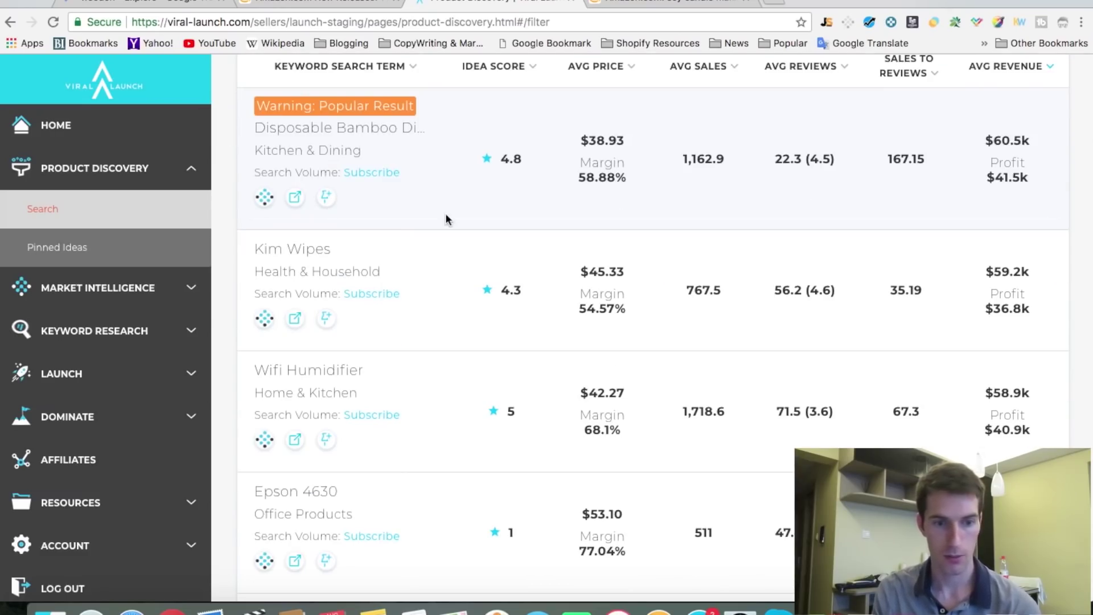
{"action": "scroll", "coordinate": [446, 219], "scroll_direction": "down", "scroll_amount": 5}
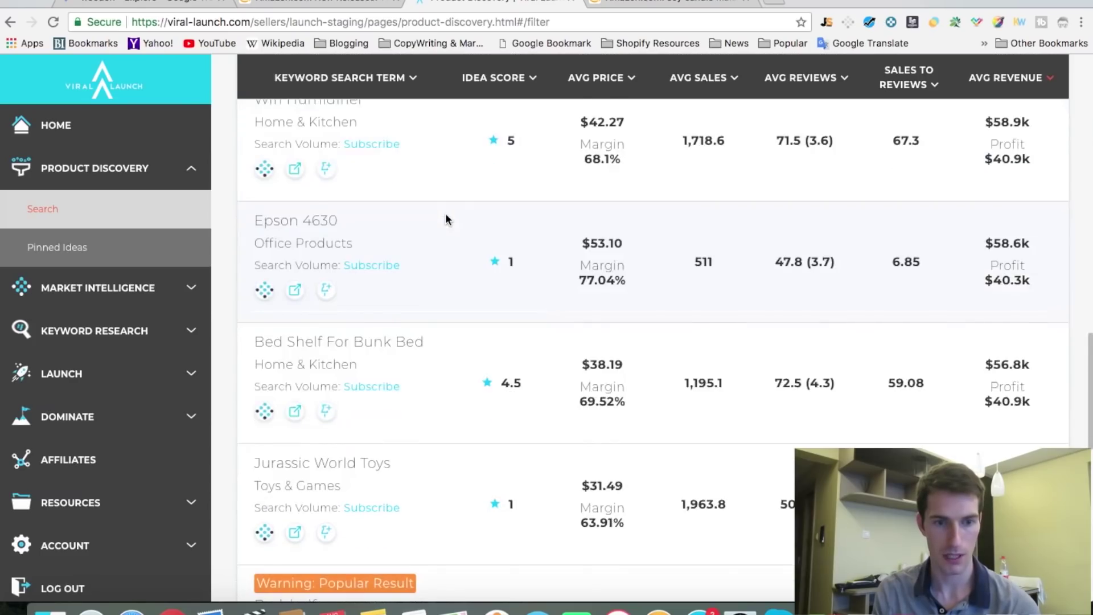
{"action": "scroll", "coordinate": [446, 215], "scroll_direction": "down", "scroll_amount": 3}
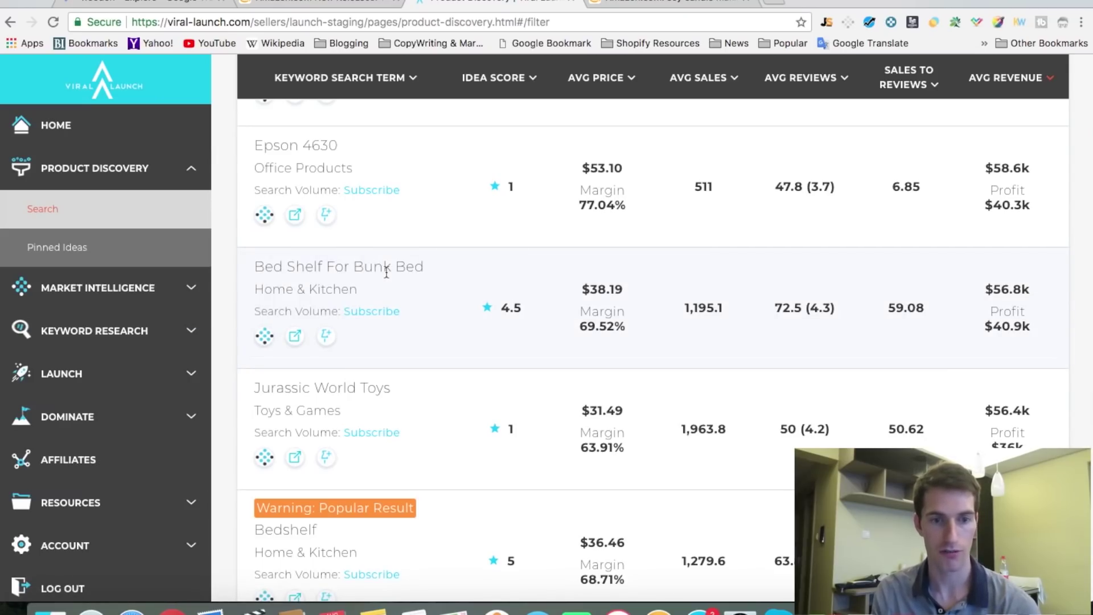
{"action": "left_click", "coordinate": [295, 336]}
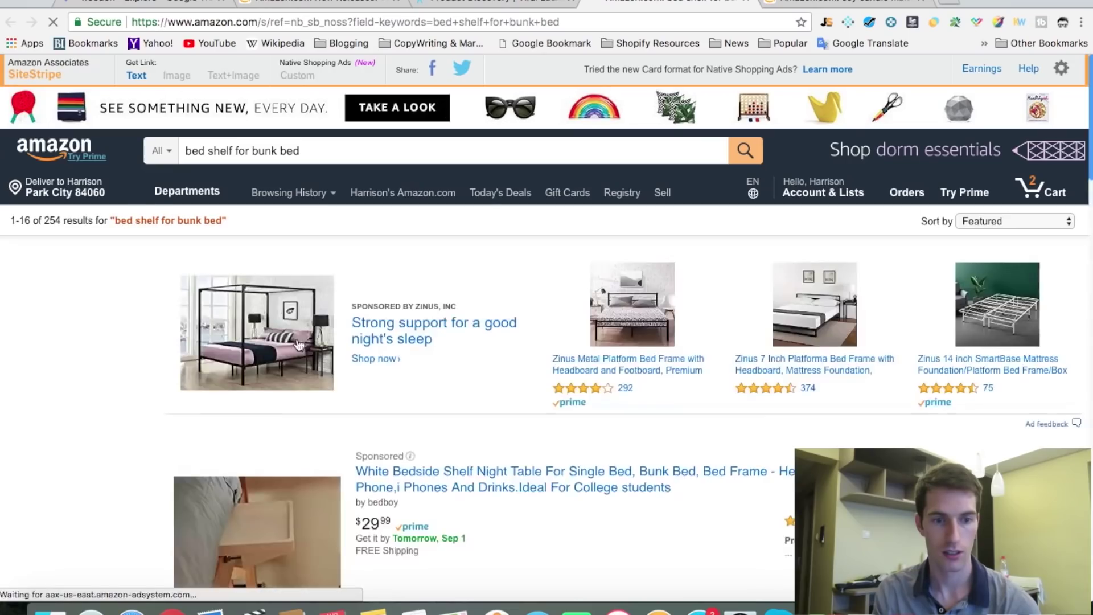
Examine the Amazon listings for bed shelf for bunk bed, comparing the products, prices, ratings and review counts
{"action": "scroll", "coordinate": [512, 346], "scroll_direction": "down", "scroll_amount": 3}
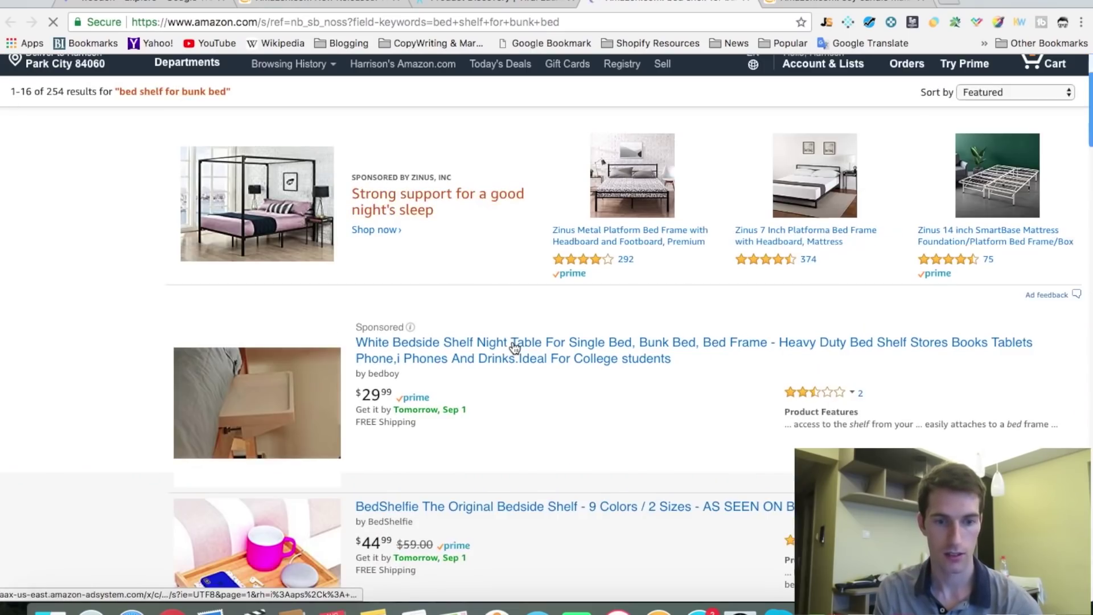
{"action": "scroll", "coordinate": [512, 347], "scroll_direction": "down", "scroll_amount": 2}
{"action": "scroll", "coordinate": [514, 347], "scroll_direction": "down", "scroll_amount": 2}
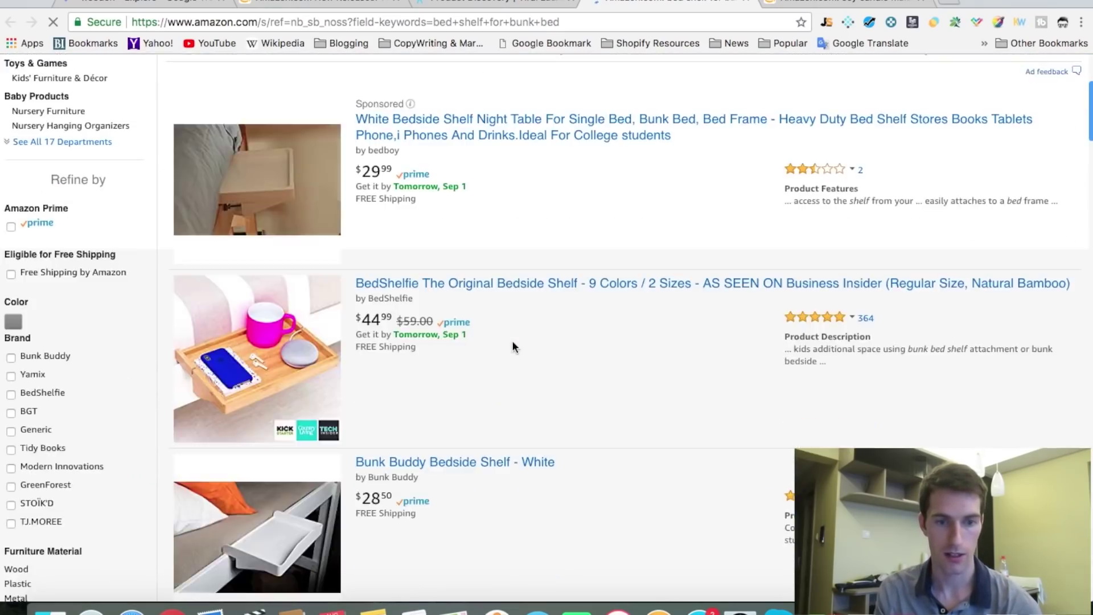
{"action": "scroll", "coordinate": [513, 347], "scroll_direction": "down", "scroll_amount": 2}
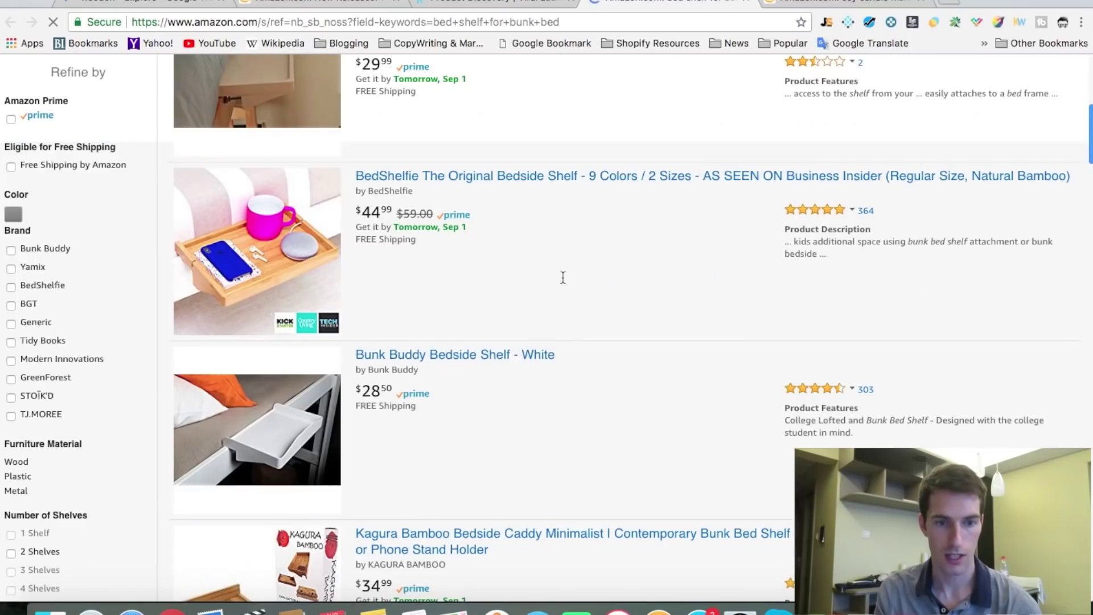
{"action": "scroll", "coordinate": [562, 277], "scroll_direction": "down", "scroll_amount": 2}
{"action": "scroll", "coordinate": [562, 277], "scroll_direction": "down", "scroll_amount": 1}
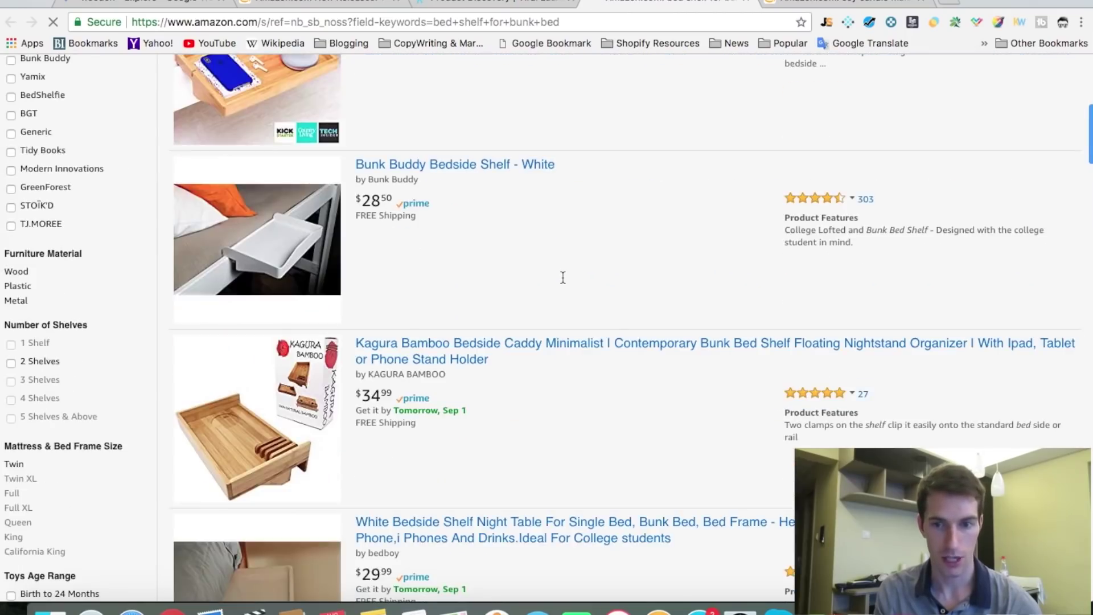
{"action": "scroll", "coordinate": [562, 277], "scroll_direction": "down", "scroll_amount": 2}
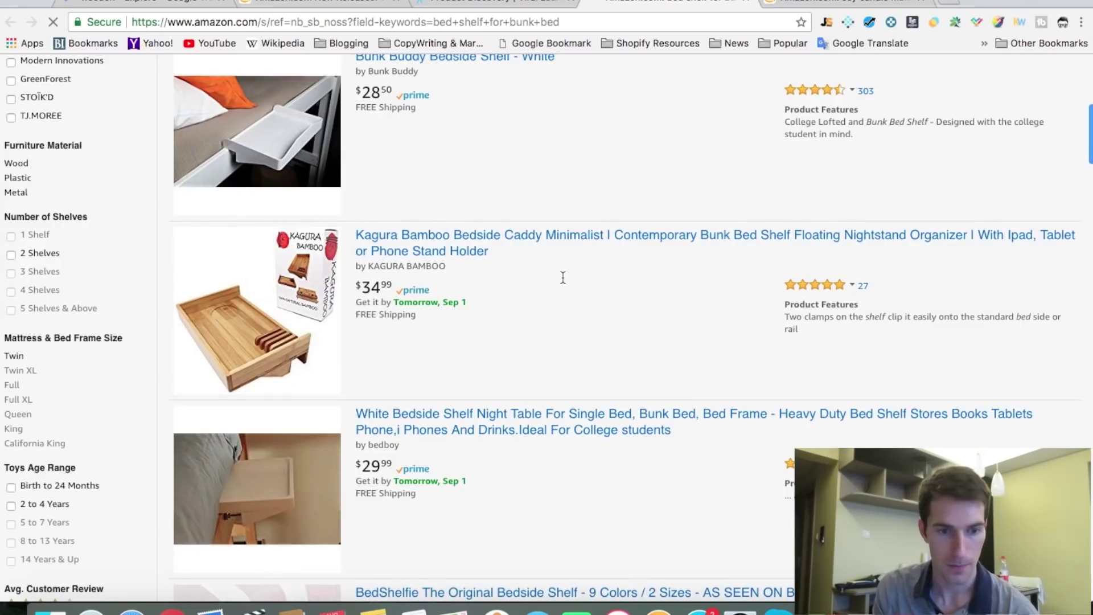
{"action": "scroll", "coordinate": [562, 277], "scroll_direction": "down", "scroll_amount": 7}
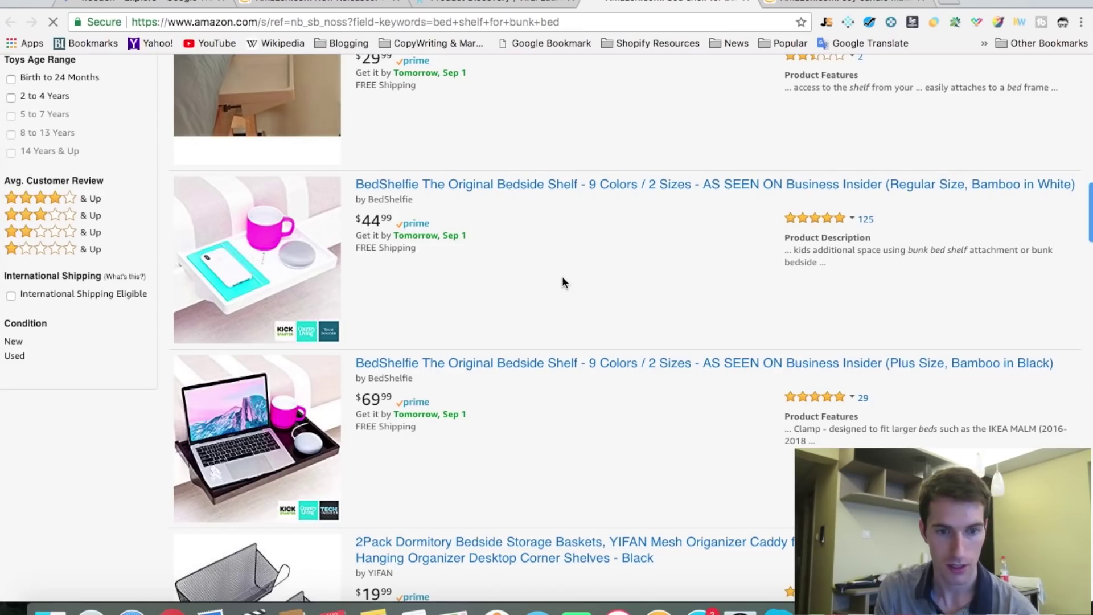
{"action": "scroll", "coordinate": [563, 279], "scroll_direction": "down", "scroll_amount": 4}
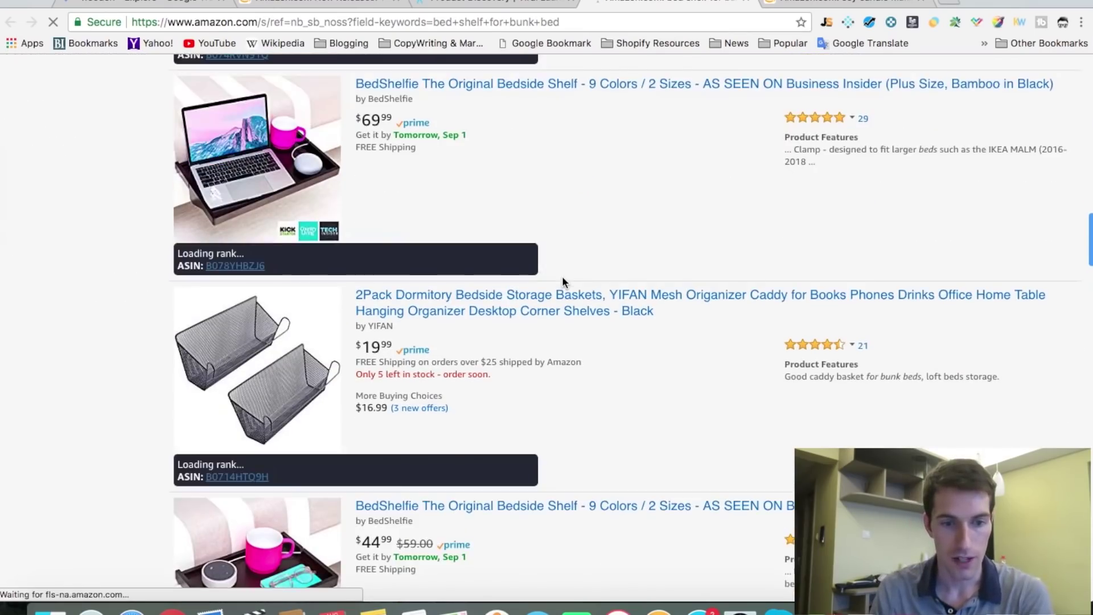
{"action": "scroll", "coordinate": [563, 280], "scroll_direction": "down", "scroll_amount": 1}
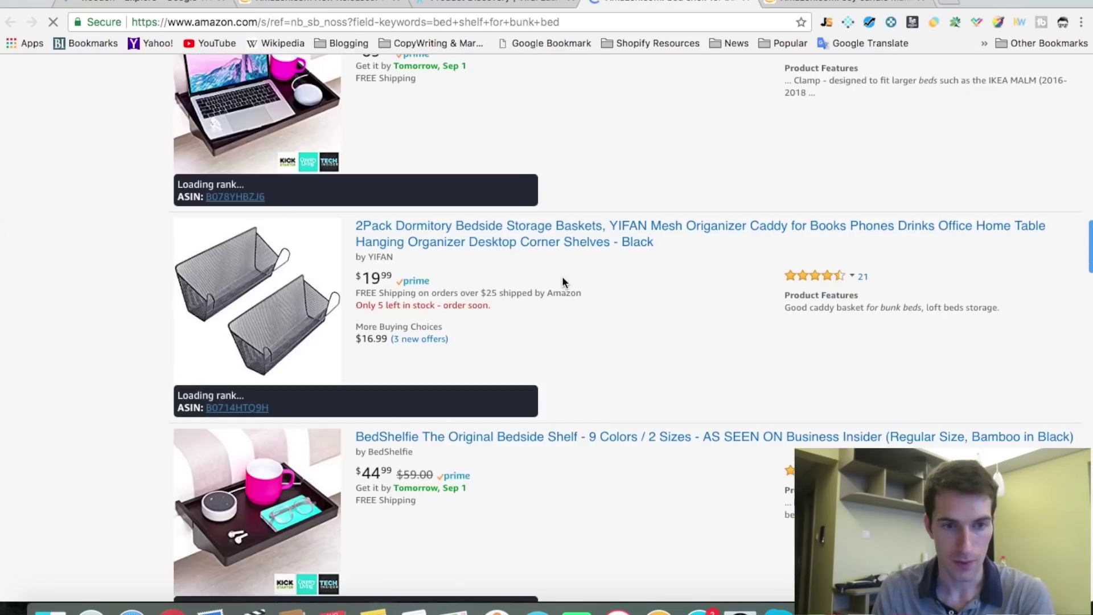
{"action": "scroll", "coordinate": [562, 282], "scroll_direction": "up", "scroll_amount": 3}
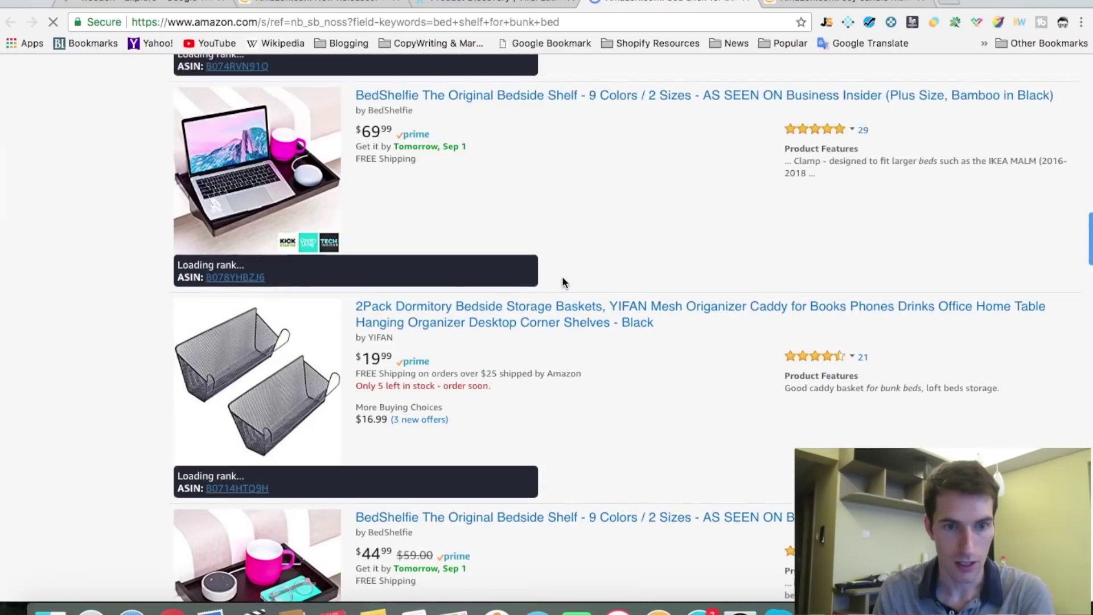
{"action": "scroll", "coordinate": [563, 282], "scroll_direction": "up", "scroll_amount": 2}
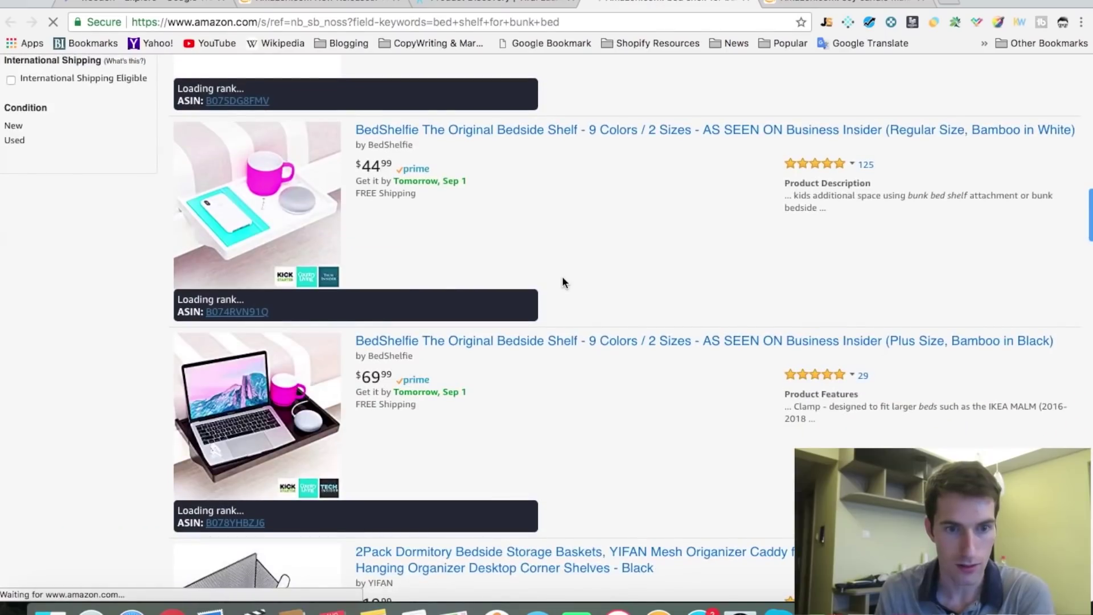
{"action": "scroll", "coordinate": [563, 282], "scroll_direction": "up", "scroll_amount": 3}
{"action": "scroll", "coordinate": [563, 282], "scroll_direction": "up", "scroll_amount": 1}
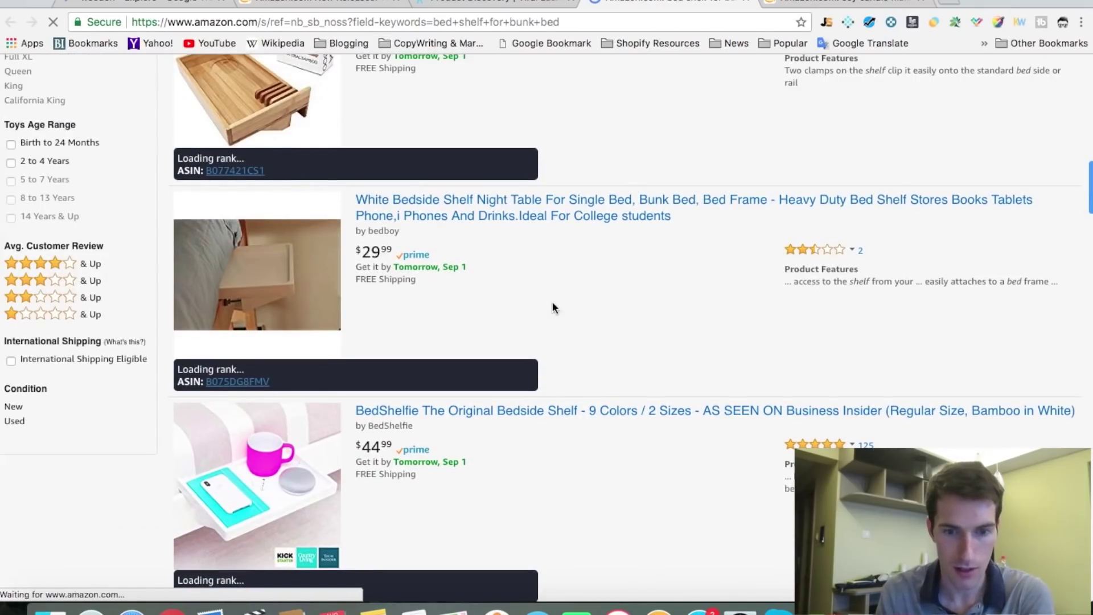
Open the BedShelfie listing in Regular Size, Bamboo in White and examine its price and rank history and related products
{"action": "left_click", "coordinate": [526, 417]}
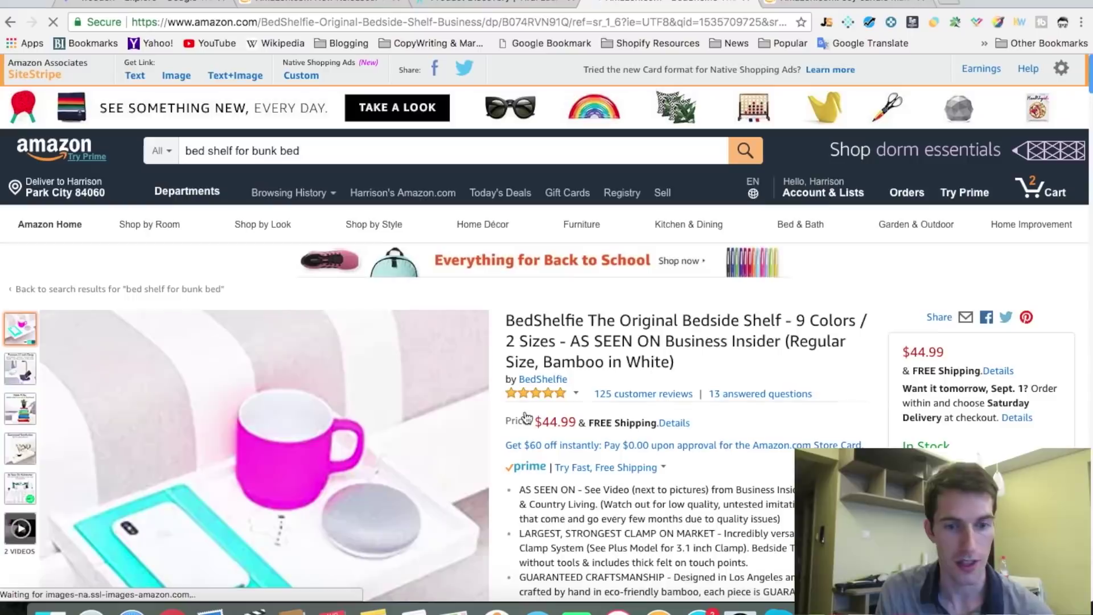
{"action": "scroll", "coordinate": [526, 418], "scroll_direction": "down", "scroll_amount": 1}
{"action": "scroll", "coordinate": [527, 417], "scroll_direction": "down", "scroll_amount": 10}
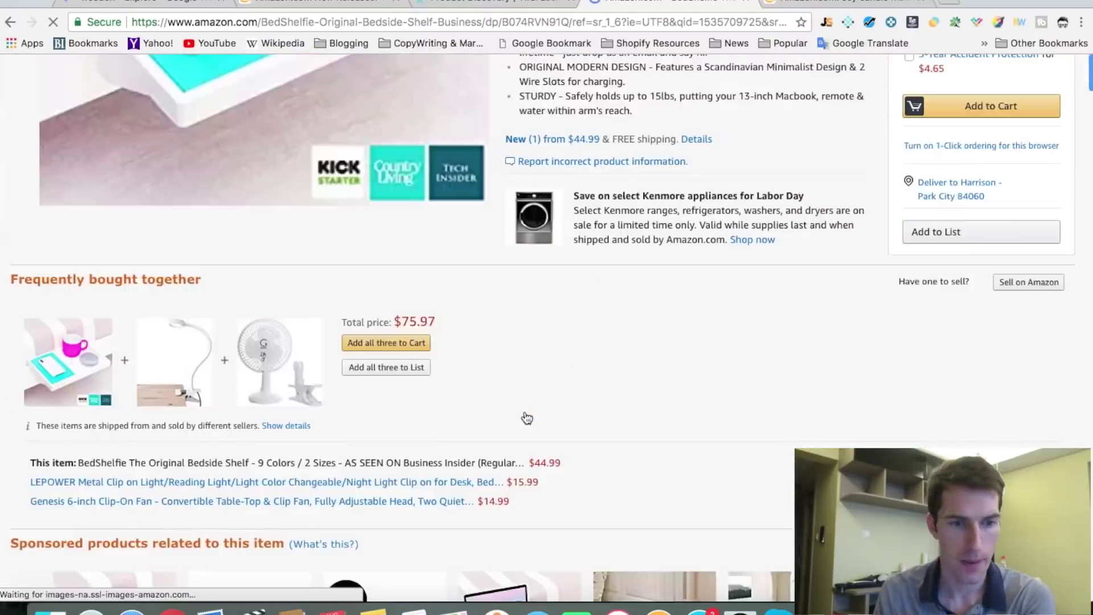
{"action": "scroll", "coordinate": [526, 417], "scroll_direction": "down", "scroll_amount": 3}
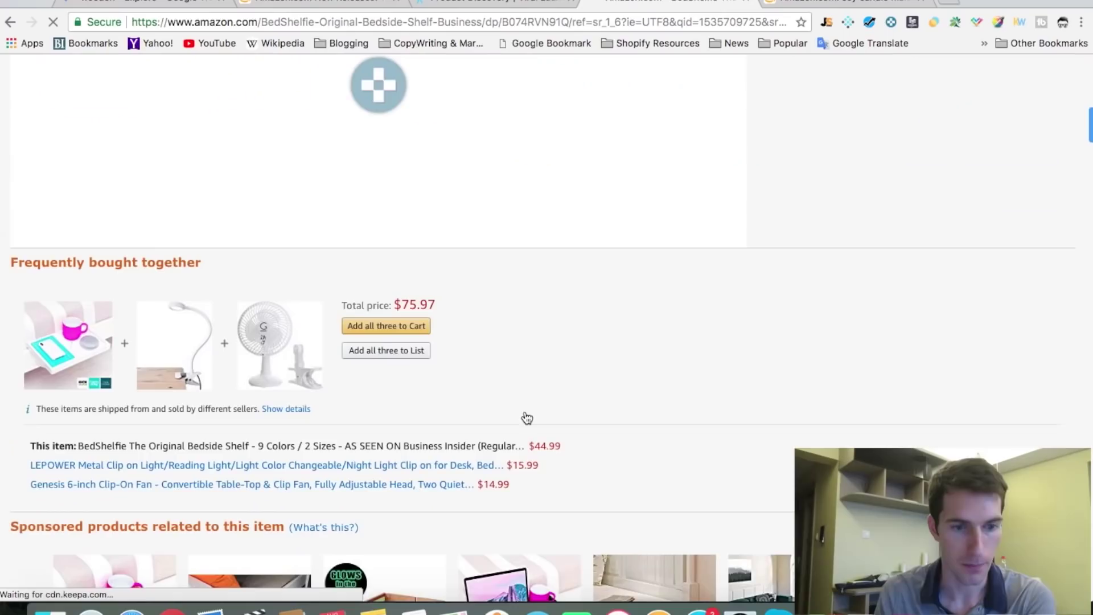
{"action": "scroll", "coordinate": [527, 418], "scroll_direction": "down", "scroll_amount": 3}
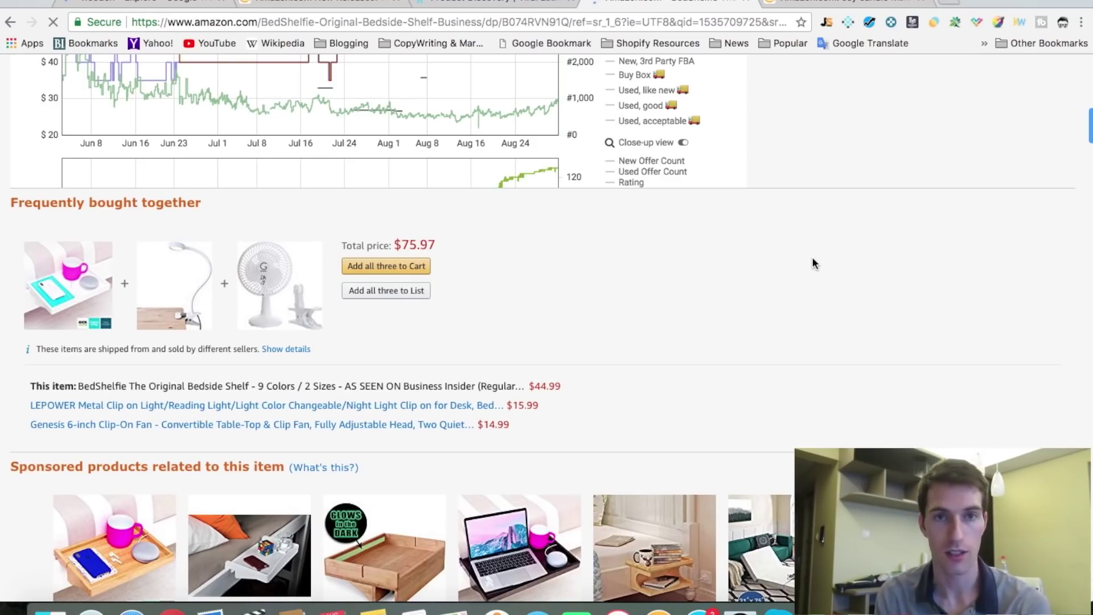
Examine the BedShelfie listing's frequently bought together items and sponsored related products, comparing their prices, ratings and review counts
{"action": "scroll", "coordinate": [813, 263], "scroll_direction": "down", "scroll_amount": 3}
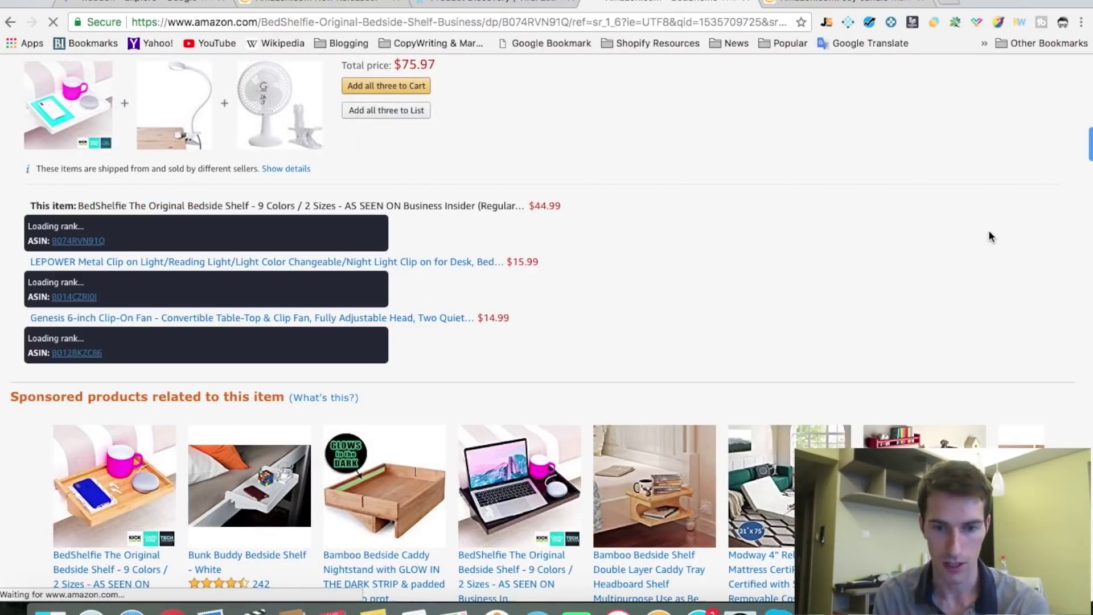
{"action": "scroll", "coordinate": [990, 237], "scroll_direction": "down", "scroll_amount": 1}
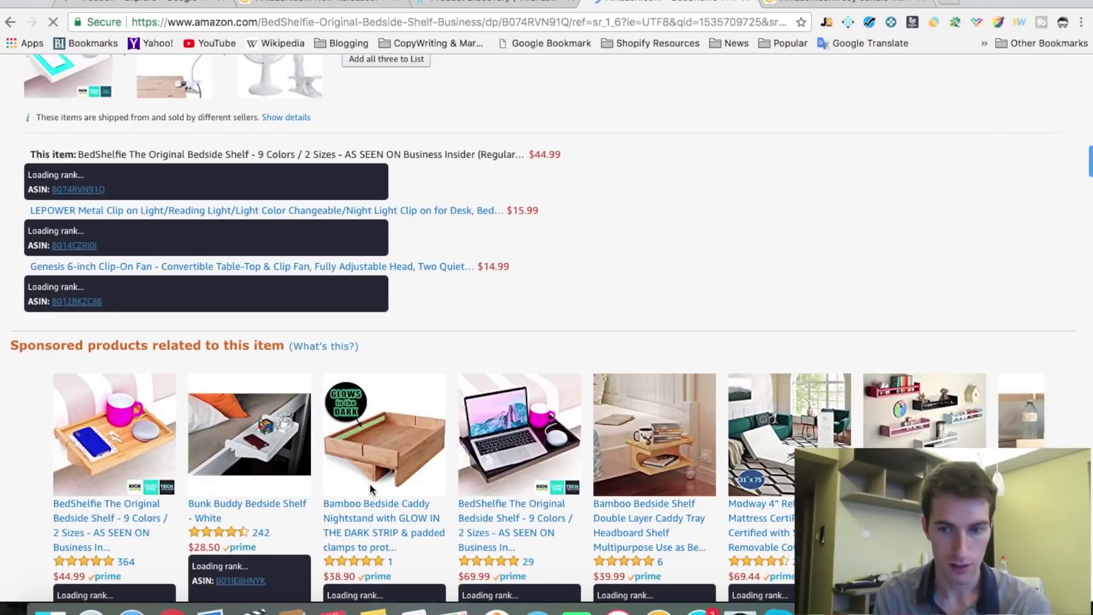
{"action": "left_click", "coordinate": [515, 518]}
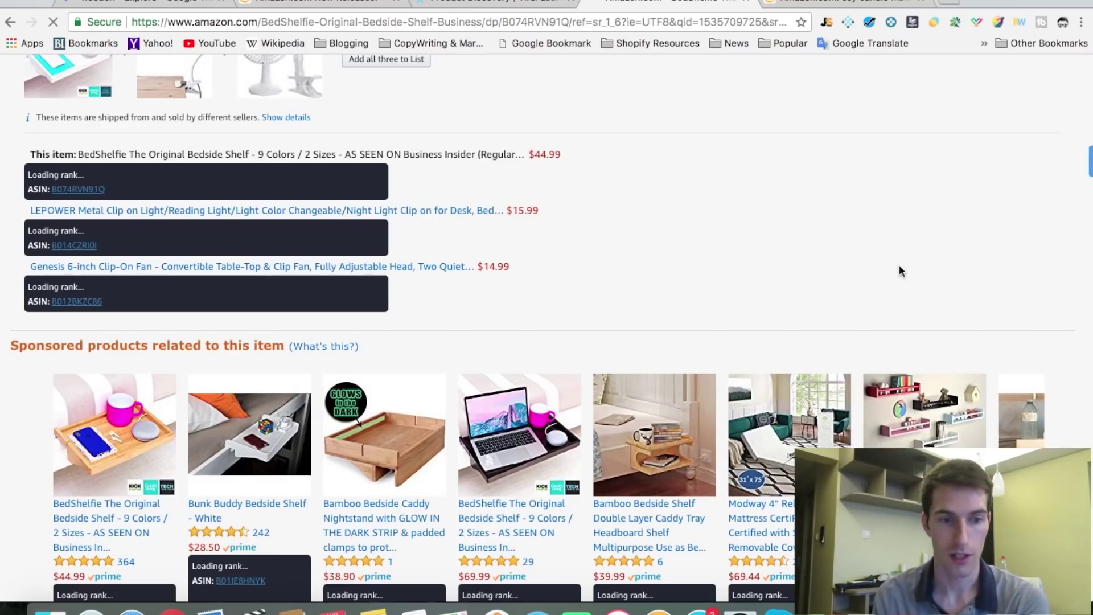
{"action": "scroll", "coordinate": [906, 268], "scroll_direction": "down", "scroll_amount": 3}
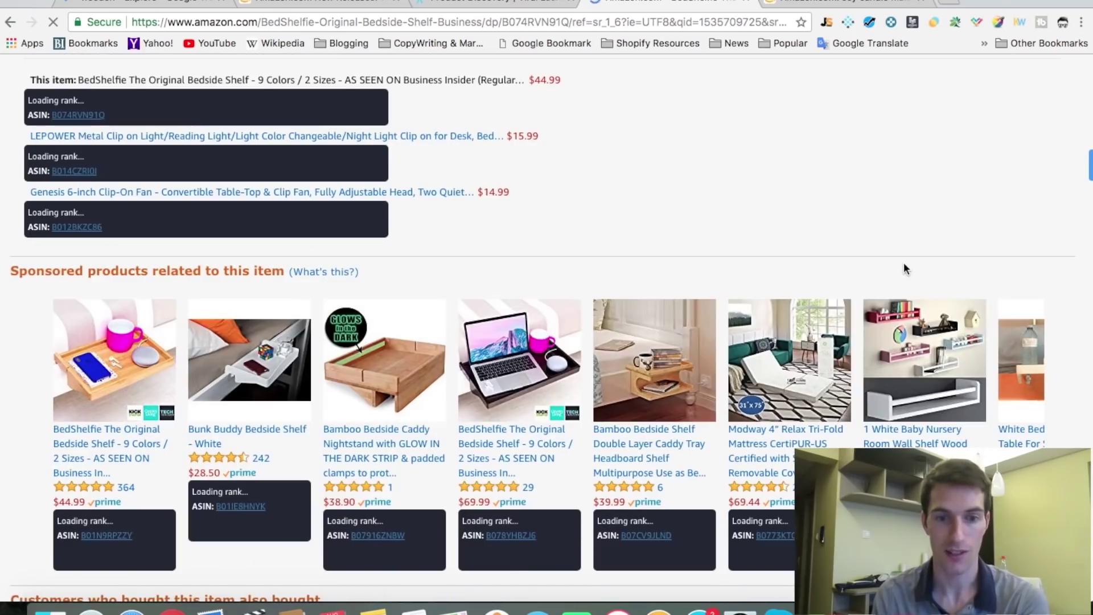
{"action": "scroll", "coordinate": [906, 268], "scroll_direction": "down", "scroll_amount": 4}
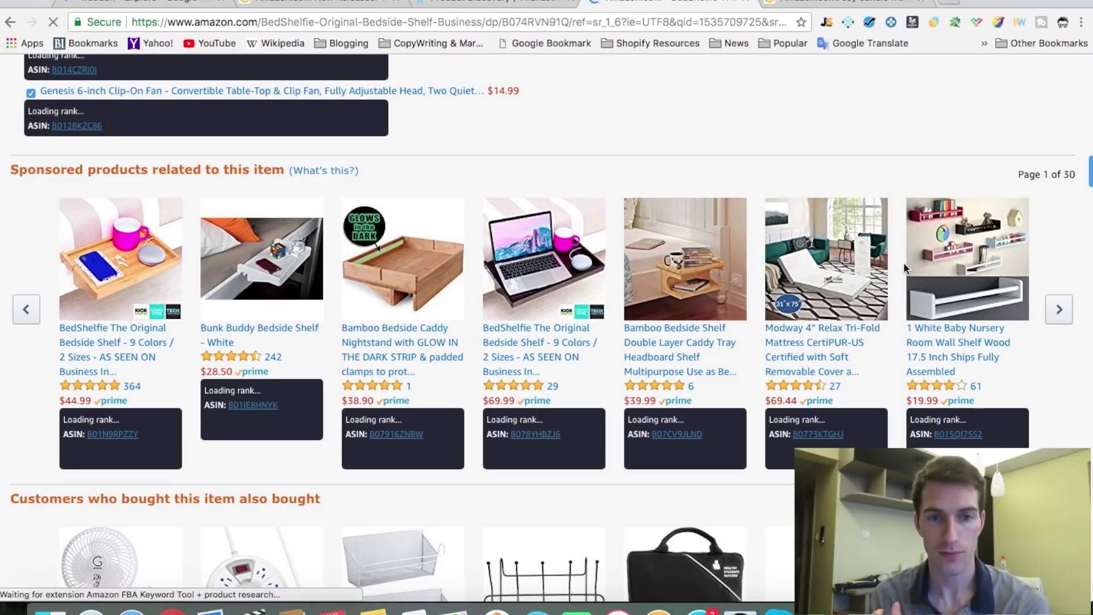
Return to Viral Launch's Product Discovery and review the keyword results around and below Bedshelf
{"action": "left_click", "coordinate": [455, 5]}
{"action": "scroll", "coordinate": [449, 346], "scroll_direction": "down", "scroll_amount": 4}
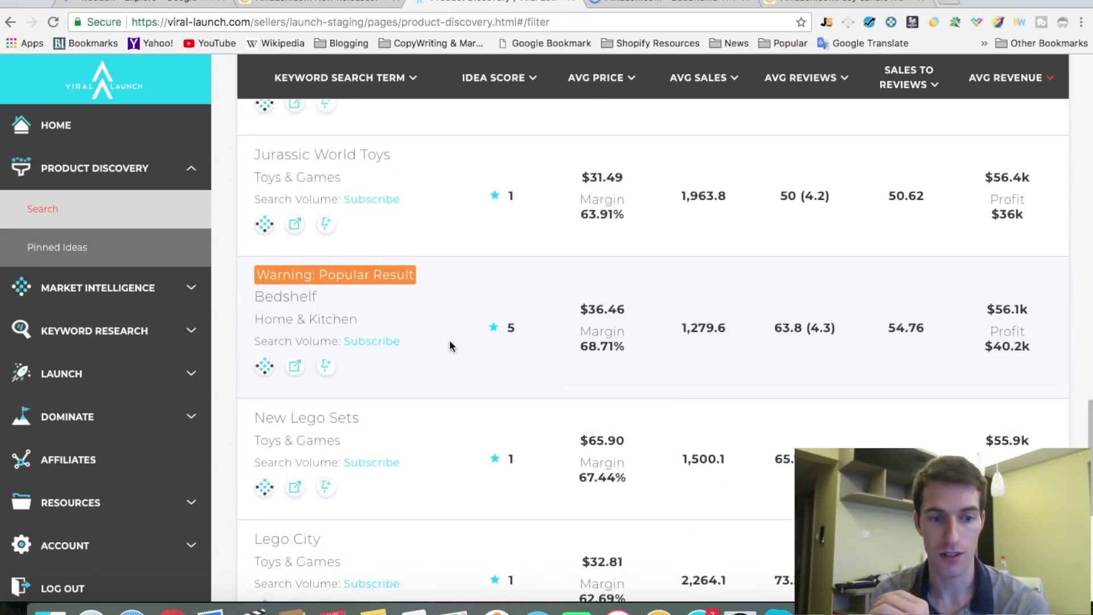
{"action": "scroll", "coordinate": [450, 345], "scroll_direction": "down", "scroll_amount": 2}
{"action": "scroll", "coordinate": [449, 346], "scroll_direction": "down", "scroll_amount": 2}
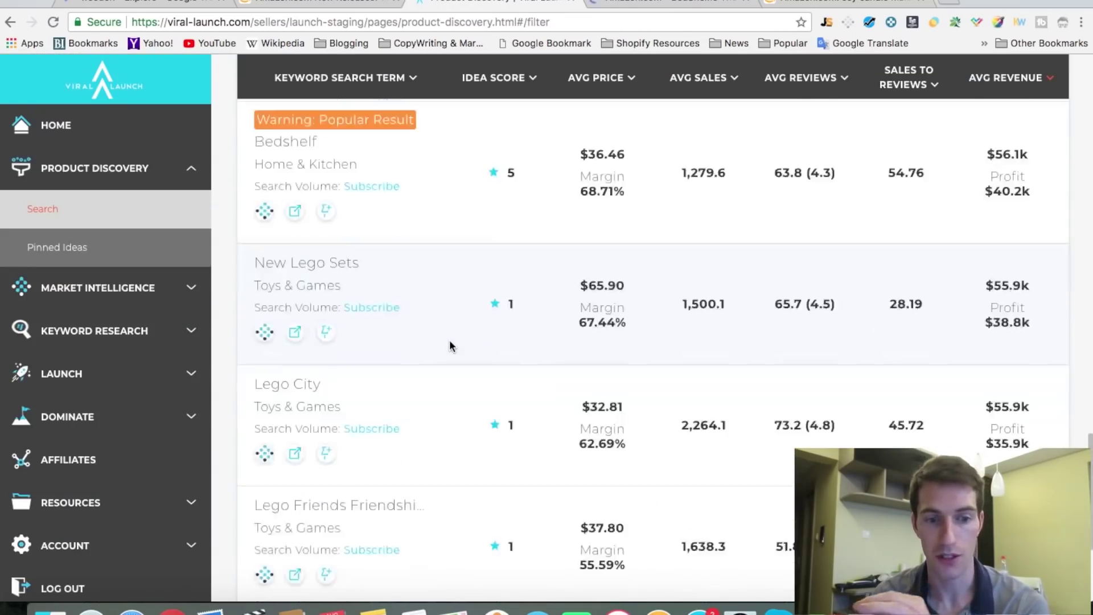